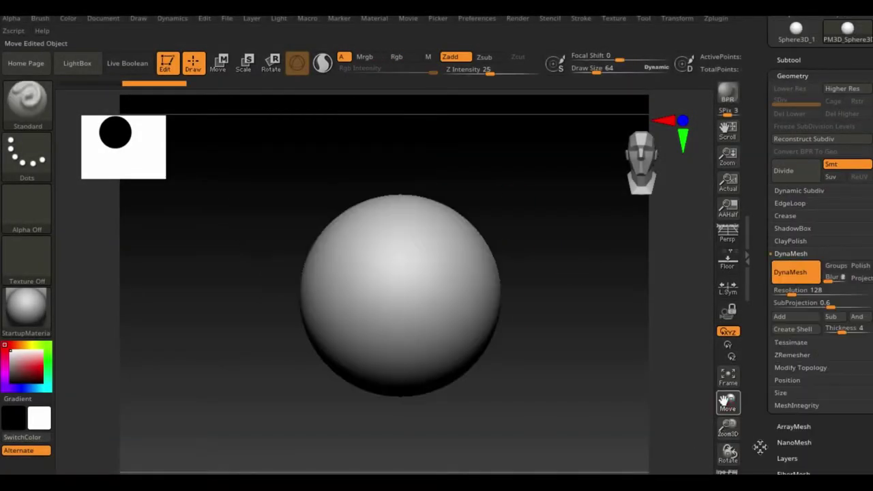
Turn the egg-shaped head to a three-quarter view and bring up the brush palette.
{"action": "left_click_drag", "start_coordinate": [469, 377], "coordinate": [542, 292]}
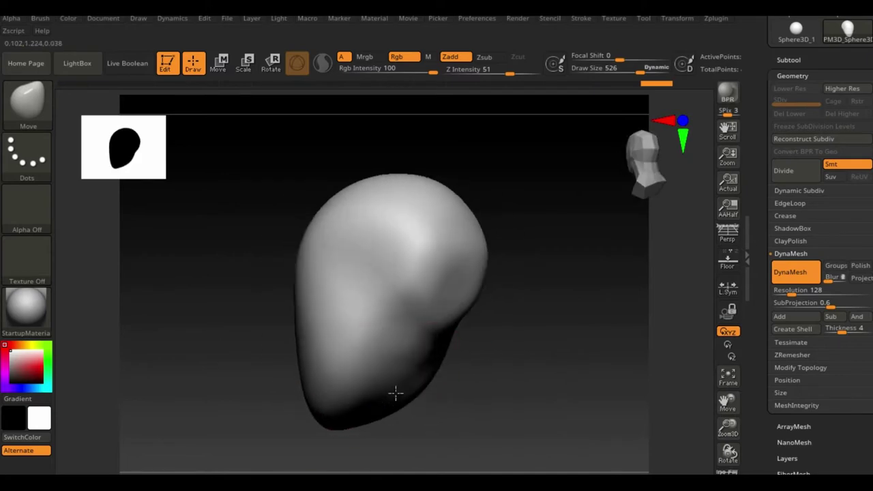
{"action": "key", "text": "space"}
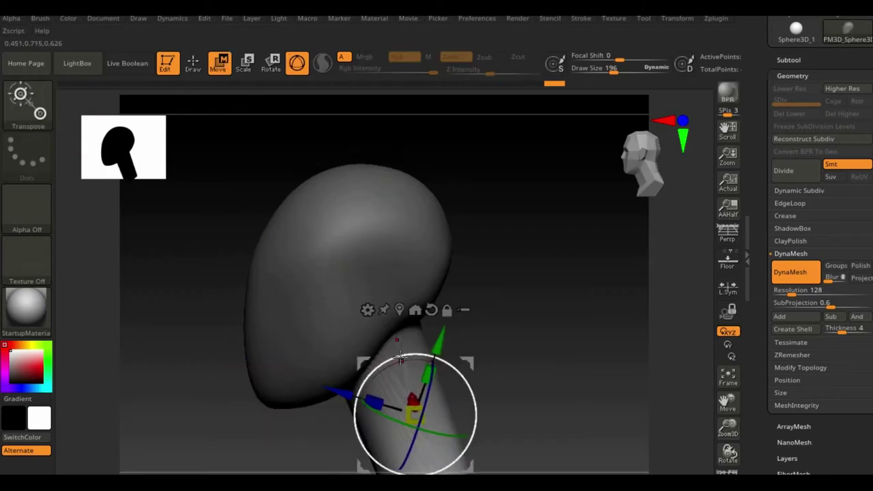
Pull the lower neck section further out using the TrimCurve brush.
{"action": "key", "text": "b"}
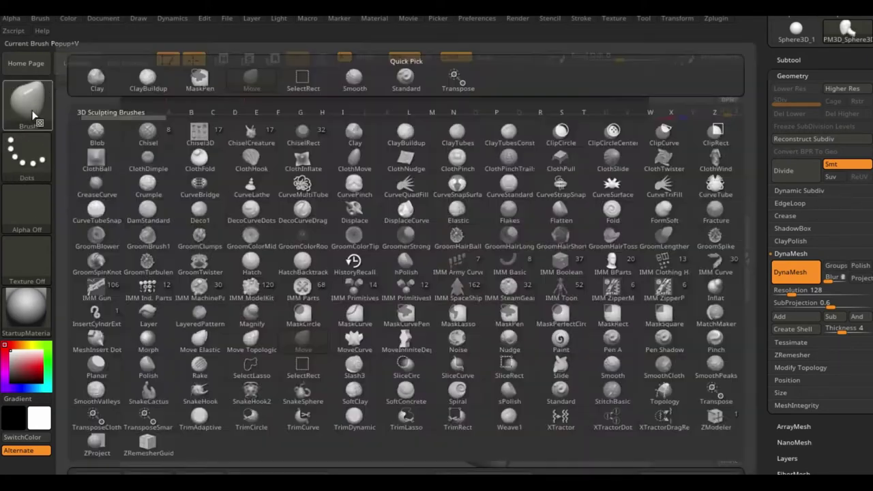
{"action": "left_click", "coordinate": [290, 427]}
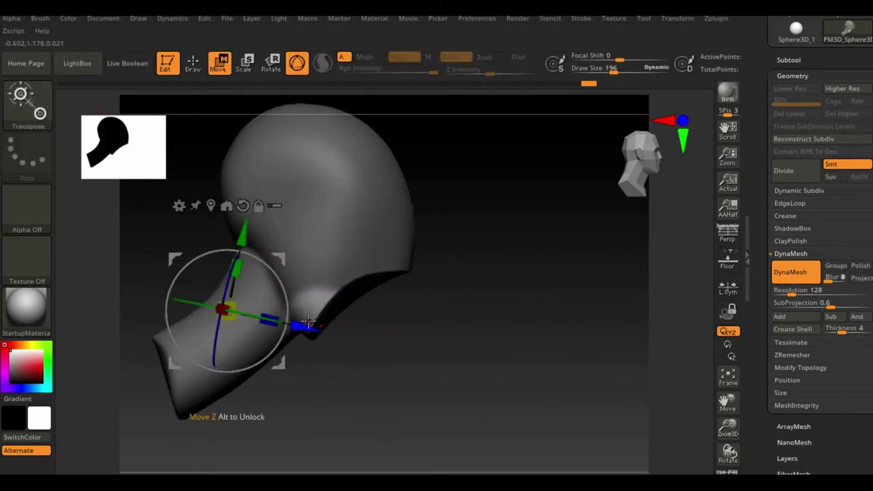
{"action": "left_click_drag", "start_coordinate": [308, 321], "coordinate": [546, 339]}
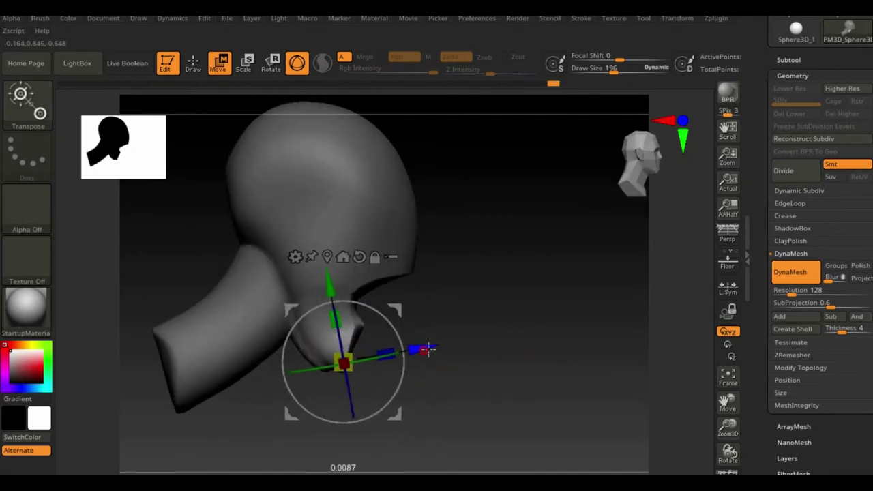
{"action": "mouse_move", "coordinate": [428, 350]}
{"action": "left_mouse_down"}
{"action": "mouse_move", "coordinate": [211, 386]}
{"action": "mouse_move", "coordinate": [195, 332]}
{"action": "left_mouse_up"}
{"action": "key", "text": "q"}
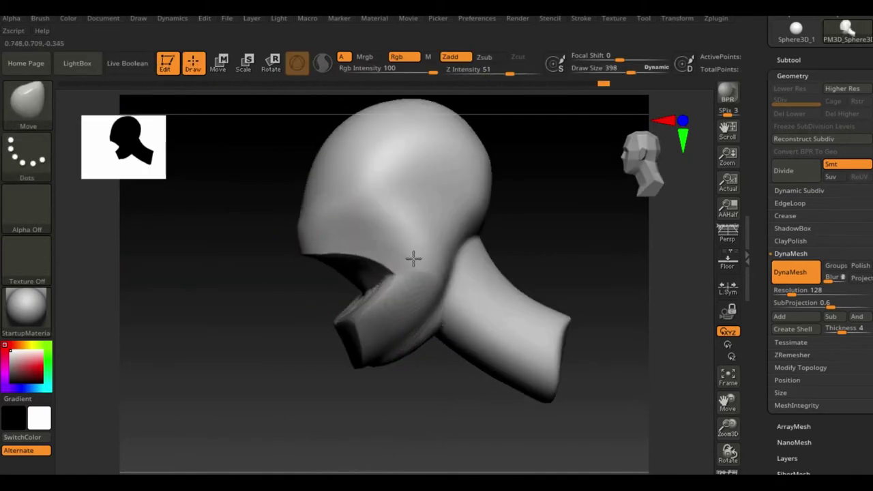
{"action": "mouse_move", "coordinate": [413, 258]}
{"action": "left_mouse_down"}
{"action": "mouse_move", "coordinate": [411, 230]}
{"action": "mouse_move", "coordinate": [531, 307]}
{"action": "mouse_move", "coordinate": [494, 306]}
{"action": "mouse_move", "coordinate": [332, 150]}
{"action": "left_mouse_up"}
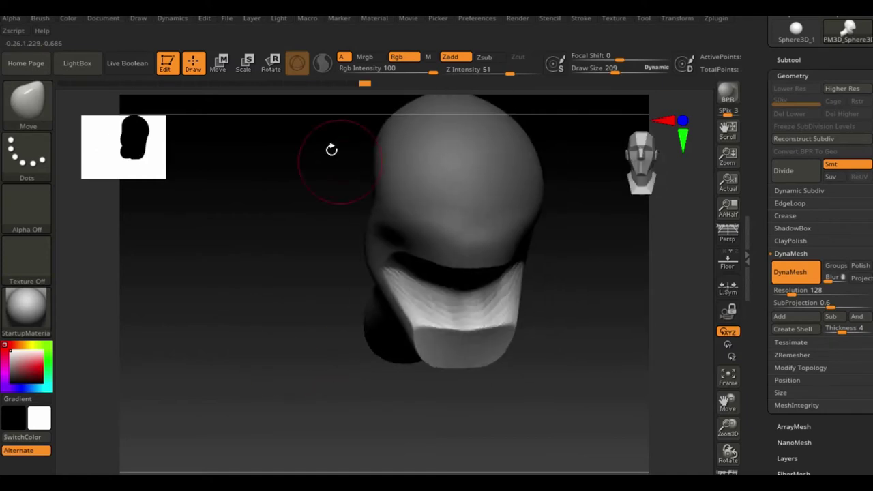
Shift the masked lower-face block forward with the Transpose gizmo, then clear the mask.
{"action": "key", "text": "w"}
{"action": "mouse_move", "coordinate": [591, 335]}
{"action": "left_mouse_down"}
{"action": "mouse_move", "coordinate": [293, 335]}
{"action": "mouse_move", "coordinate": [453, 310]}
{"action": "mouse_move", "coordinate": [484, 283]}
{"action": "left_mouse_up"}
{"action": "key", "text": "q"}
{"action": "key", "text": "space"}
{"action": "mouse_move", "coordinate": [375, 346]}
{"action": "left_mouse_down"}
{"action": "mouse_move", "coordinate": [465, 259]}
{"action": "mouse_move", "coordinate": [454, 289]}
{"action": "mouse_move", "coordinate": [546, 307]}
{"action": "mouse_move", "coordinate": [625, 345]}
{"action": "left_mouse_up"}
{"action": "key", "text": "ctrl+z"}
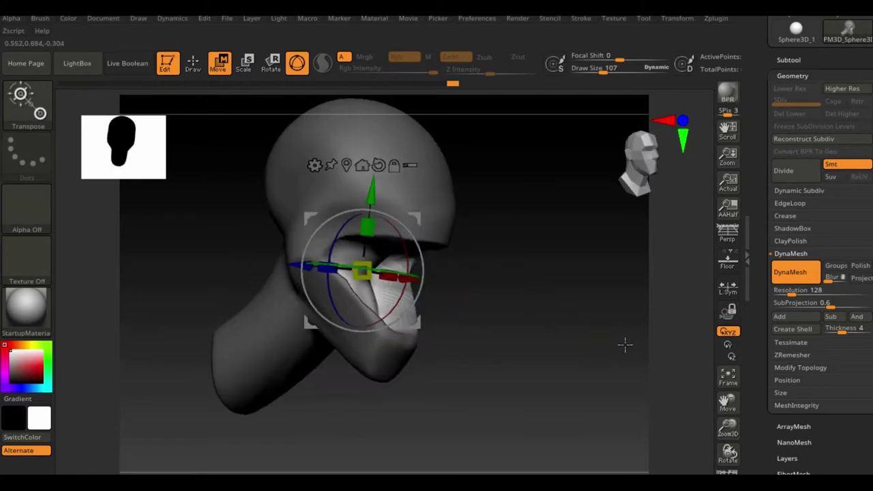
{"action": "key", "text": "q"}
{"action": "mouse_move", "coordinate": [542, 326]}
{"action": "left_mouse_down"}
{"action": "mouse_move", "coordinate": [346, 199]}
{"action": "mouse_move", "coordinate": [503, 292]}
{"action": "left_mouse_up"}
Build up clay along the chin with ClayBuildup, checking side and three-quarter views.
{"action": "key", "text": "b"}
{"action": "key", "text": "c"}
{"action": "key", "text": "b"}
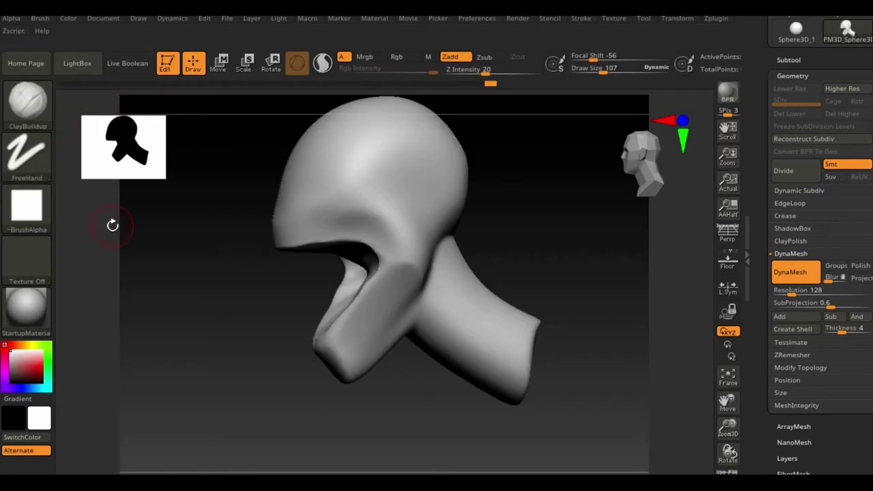
{"action": "left_click_drag", "start_coordinate": [113, 224], "coordinate": [284, 333]}
{"action": "mouse_move", "coordinate": [351, 331]}
{"action": "left_mouse_down"}
{"action": "mouse_move", "coordinate": [475, 279]}
{"action": "mouse_move", "coordinate": [318, 276]}
{"action": "left_mouse_up"}
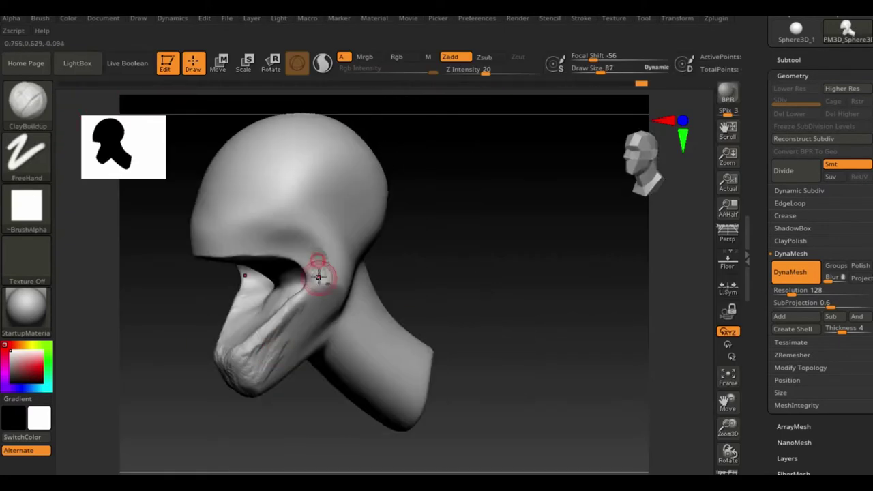
{"action": "left_click_drag", "start_coordinate": [320, 320], "coordinate": [559, 275]}
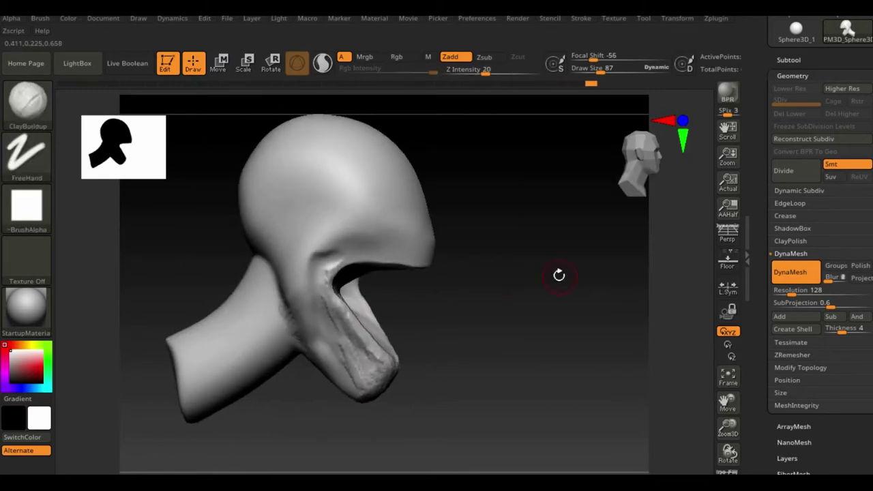
{"action": "mouse_move", "coordinate": [307, 366]}
{"action": "left_mouse_down"}
{"action": "mouse_move", "coordinate": [276, 253]}
{"action": "mouse_move", "coordinate": [253, 267]}
{"action": "mouse_move", "coordinate": [314, 249]}
{"action": "left_mouse_up"}
{"action": "mouse_move", "coordinate": [295, 280]}
{"action": "left_mouse_down"}
{"action": "mouse_move", "coordinate": [345, 298]}
{"action": "mouse_move", "coordinate": [369, 252]}
{"action": "mouse_move", "coordinate": [299, 219]}
{"action": "left_mouse_up"}
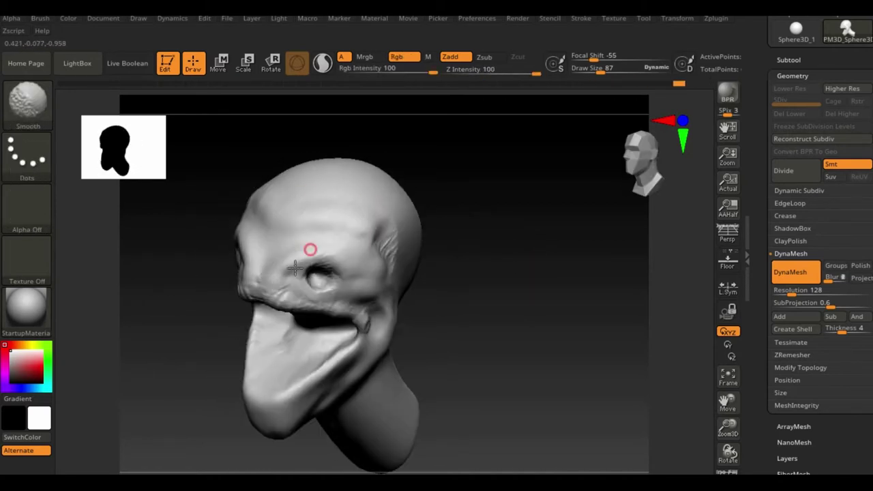
{"action": "left_click_drag", "start_coordinate": [295, 268], "coordinate": [536, 316]}
Mask the lower jaw and reposition it with the Transpose gizmo.
{"action": "left_click_drag", "start_coordinate": [498, 370], "coordinate": [605, 353]}
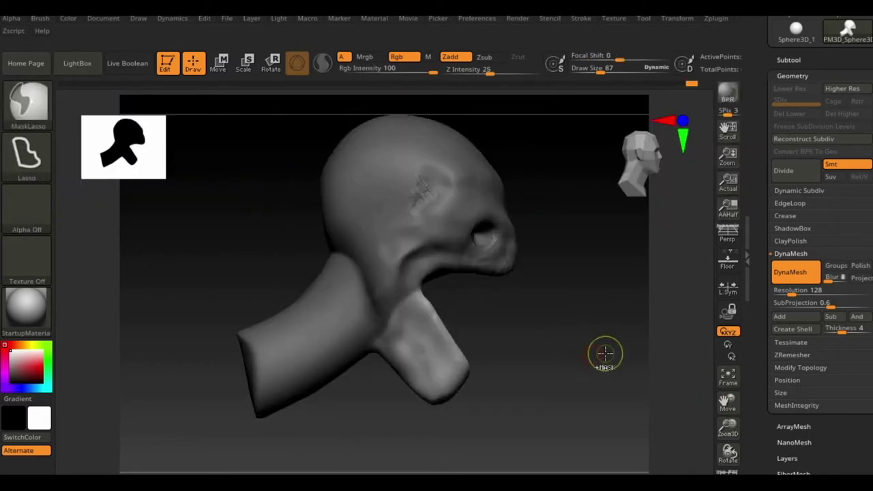
{"action": "key", "text": "w"}
{"action": "mouse_move", "coordinate": [560, 307]}
{"action": "left_mouse_down"}
{"action": "mouse_move", "coordinate": [411, 256]}
{"action": "mouse_move", "coordinate": [260, 376]}
{"action": "left_mouse_up"}
{"action": "key", "text": "q"}
{"action": "mouse_move", "coordinate": [311, 297]}
{"action": "left_mouse_down"}
{"action": "mouse_move", "coordinate": [460, 333]}
{"action": "mouse_move", "coordinate": [443, 312]}
{"action": "mouse_move", "coordinate": [470, 367]}
{"action": "mouse_move", "coordinate": [187, 361]}
{"action": "mouse_move", "coordinate": [332, 297]}
{"action": "mouse_move", "coordinate": [489, 342]}
{"action": "mouse_move", "coordinate": [389, 392]}
{"action": "mouse_move", "coordinate": [302, 417]}
{"action": "mouse_move", "coordinate": [176, 283]}
{"action": "mouse_move", "coordinate": [367, 384]}
{"action": "mouse_move", "coordinate": [312, 341]}
{"action": "left_mouse_up"}
Refine the face with ClayBuildup from right three-quarter and front-left views.
{"action": "key", "text": "b"}
{"action": "key", "text": "c"}
{"action": "key", "text": "b"}
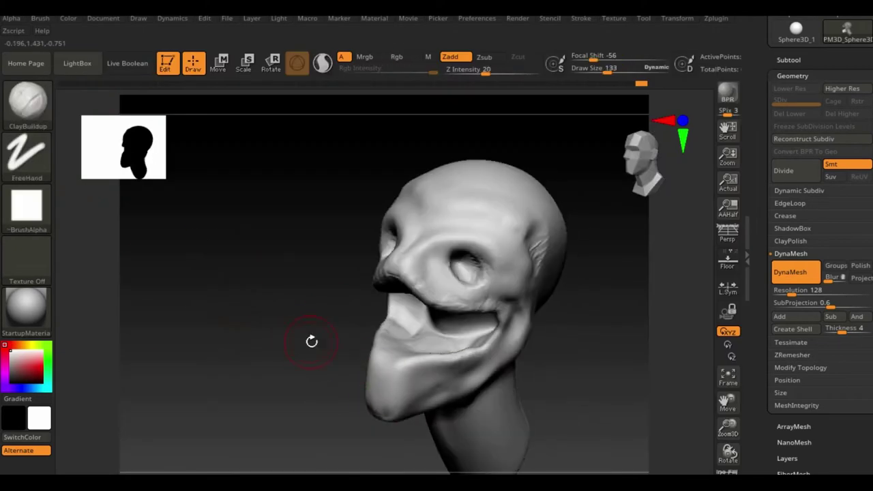
{"action": "left_click_drag", "start_coordinate": [422, 377], "coordinate": [370, 280]}
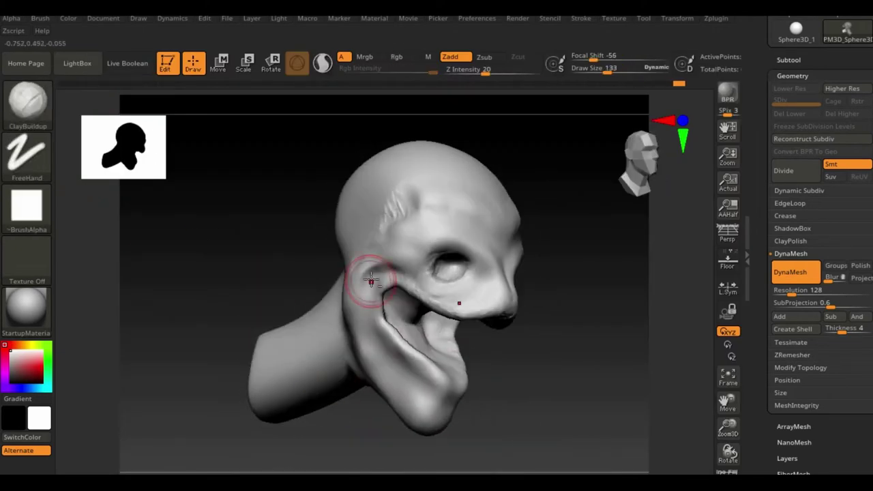
{"action": "mouse_move", "coordinate": [369, 325]}
{"action": "left_mouse_down"}
{"action": "mouse_move", "coordinate": [503, 215]}
{"action": "mouse_move", "coordinate": [367, 287]}
{"action": "mouse_move", "coordinate": [480, 277]}
{"action": "mouse_move", "coordinate": [671, 304]}
{"action": "mouse_move", "coordinate": [382, 278]}
{"action": "mouse_move", "coordinate": [343, 284]}
{"action": "mouse_move", "coordinate": [372, 256]}
{"action": "mouse_move", "coordinate": [198, 273]}
{"action": "mouse_move", "coordinate": [562, 347]}
{"action": "mouse_move", "coordinate": [317, 330]}
{"action": "left_mouse_up"}
Select the TrimDynamic brush and turn the head to a right side view.
{"action": "key", "text": "b"}
{"action": "key", "text": "t"}
{"action": "key", "text": "d"}
{"action": "mouse_move", "coordinate": [412, 361]}
{"action": "left_mouse_down"}
{"action": "mouse_move", "coordinate": [478, 341]}
{"action": "mouse_move", "coordinate": [569, 335]}
{"action": "mouse_move", "coordinate": [467, 365]}
{"action": "mouse_move", "coordinate": [160, 403]}
{"action": "mouse_move", "coordinate": [86, 430]}
{"action": "mouse_move", "coordinate": [132, 348]}
{"action": "mouse_move", "coordinate": [60, 180]}
{"action": "left_mouse_up"}
Mask along the mouth with MaskPen and accept the Extract2 band at thickness 0.02.
{"action": "left_click", "coordinate": [28, 103]}
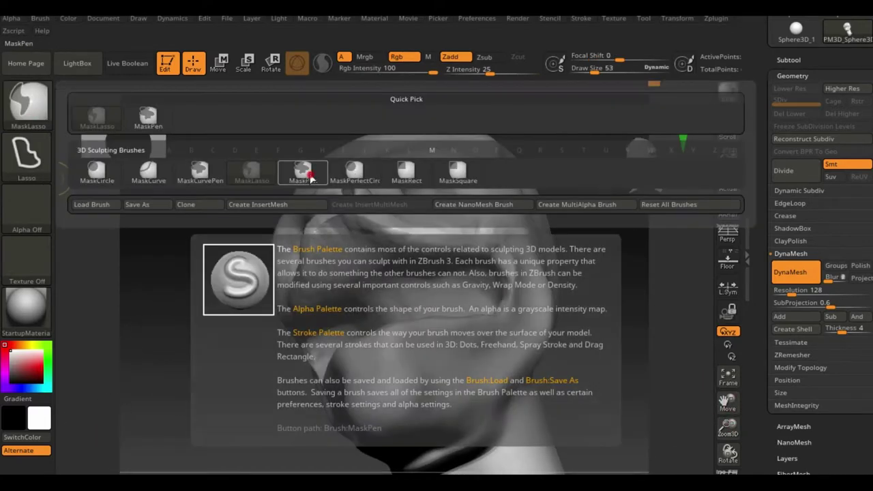
{"action": "left_click", "coordinate": [302, 172]}
{"action": "mouse_move", "coordinate": [357, 336]}
{"action": "left_mouse_down"}
{"action": "mouse_move", "coordinate": [137, 423]}
{"action": "mouse_move", "coordinate": [657, 380]}
{"action": "left_mouse_up"}
{"action": "left_click", "coordinate": [784, 298]}
{"action": "mouse_move", "coordinate": [634, 410]}
{"action": "left_mouse_down"}
{"action": "mouse_move", "coordinate": [601, 331]}
{"action": "mouse_move", "coordinate": [600, 225]}
{"action": "mouse_move", "coordinate": [600, 330]}
{"action": "left_mouse_up"}
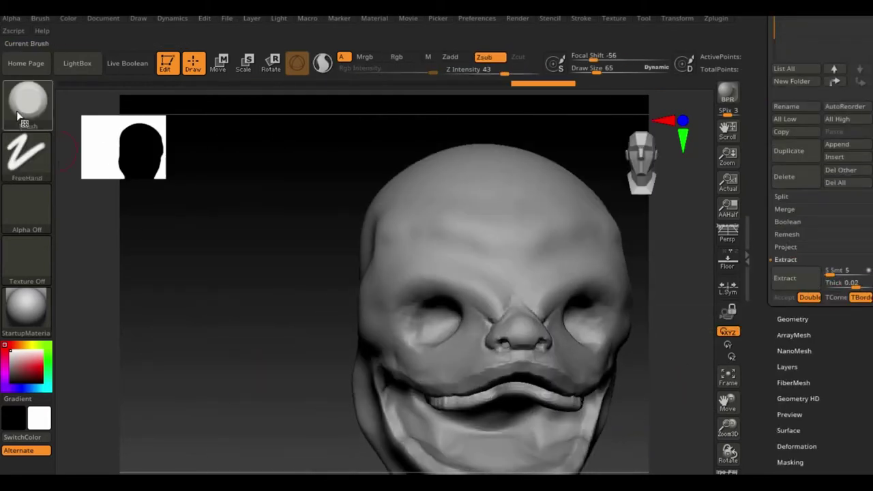
Switch to the Move brush and inspect the gum band from the side, below and front.
{"action": "key", "text": "b"}
{"action": "key", "text": "m"}
{"action": "key", "text": "v"}
{"action": "mouse_move", "coordinate": [322, 284]}
{"action": "left_mouse_down"}
{"action": "mouse_move", "coordinate": [639, 419]}
{"action": "mouse_move", "coordinate": [389, 341]}
{"action": "mouse_move", "coordinate": [510, 350]}
{"action": "mouse_move", "coordinate": [367, 307]}
{"action": "mouse_move", "coordinate": [255, 307]}
{"action": "left_mouse_up"}
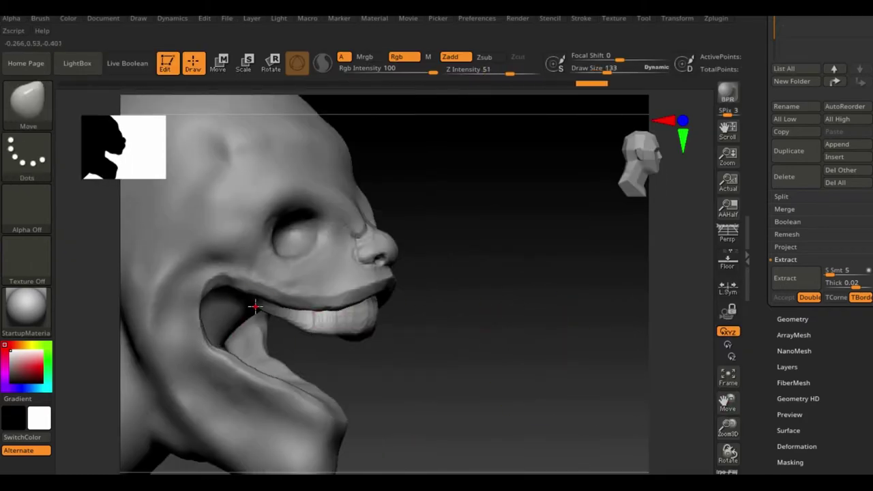
{"action": "mouse_move", "coordinate": [323, 334]}
{"action": "left_mouse_down"}
{"action": "mouse_move", "coordinate": [234, 396]}
{"action": "mouse_move", "coordinate": [312, 314]}
{"action": "mouse_move", "coordinate": [293, 332]}
{"action": "mouse_move", "coordinate": [481, 276]}
{"action": "mouse_move", "coordinate": [369, 331]}
{"action": "left_mouse_up"}
{"action": "left_click_drag", "start_coordinate": [536, 351], "coordinate": [424, 283]}
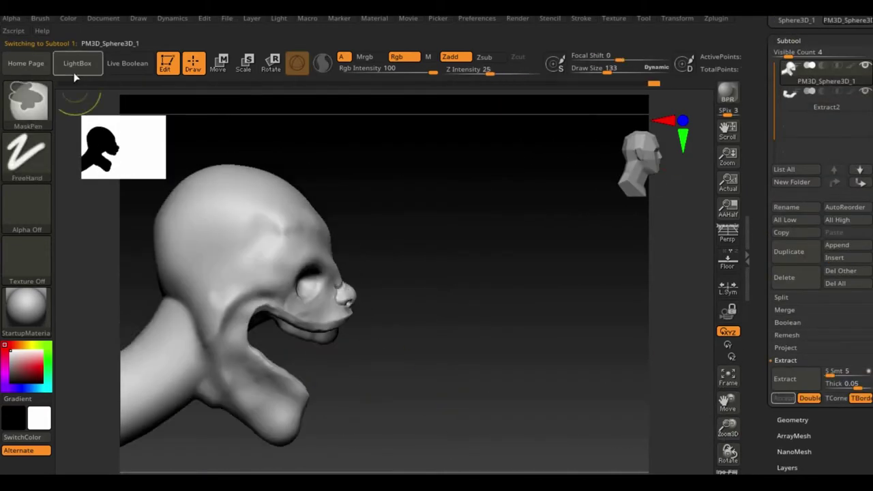
Transform the masked neck with the gizmo, then clear the mask and review from several angles.
{"action": "key", "text": "w"}
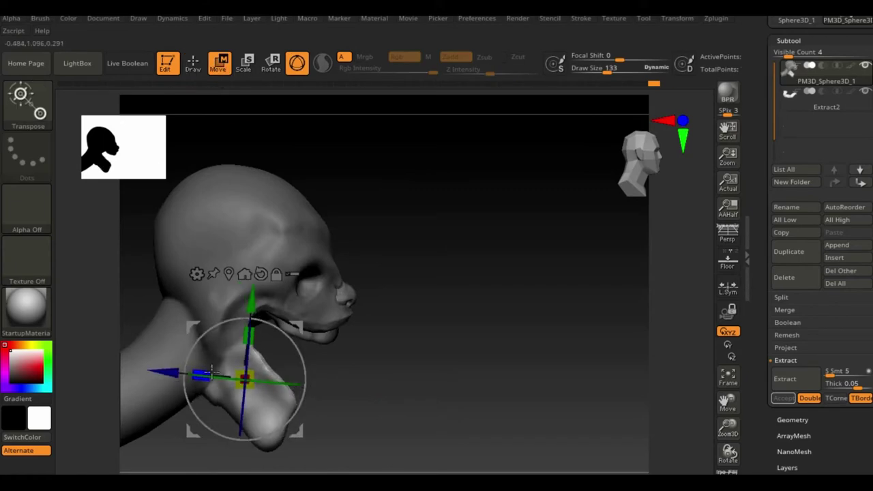
{"action": "key", "text": "q"}
{"action": "mouse_move", "coordinate": [235, 257]}
{"action": "left_mouse_down"}
{"action": "mouse_move", "coordinate": [629, 318]}
{"action": "mouse_move", "coordinate": [467, 333]}
{"action": "left_mouse_up"}
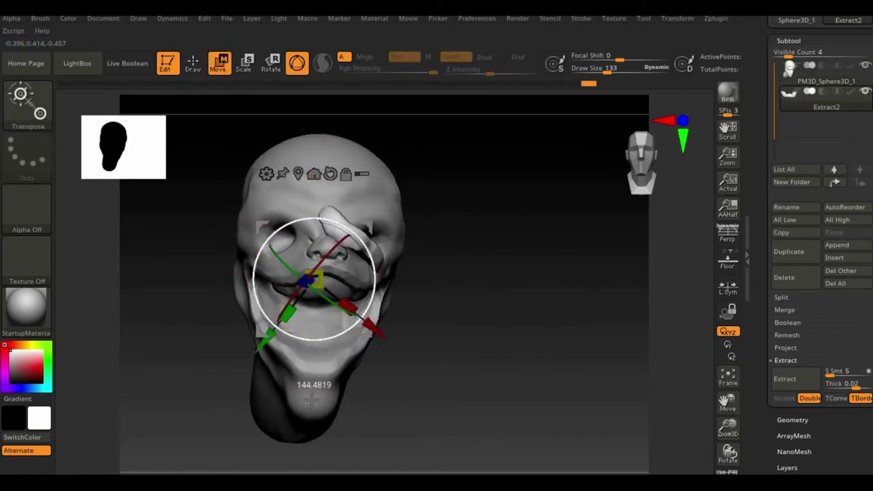
{"action": "left_click_drag", "start_coordinate": [462, 335], "coordinate": [409, 379]}
{"action": "left_click_drag", "start_coordinate": [452, 348], "coordinate": [366, 322]}
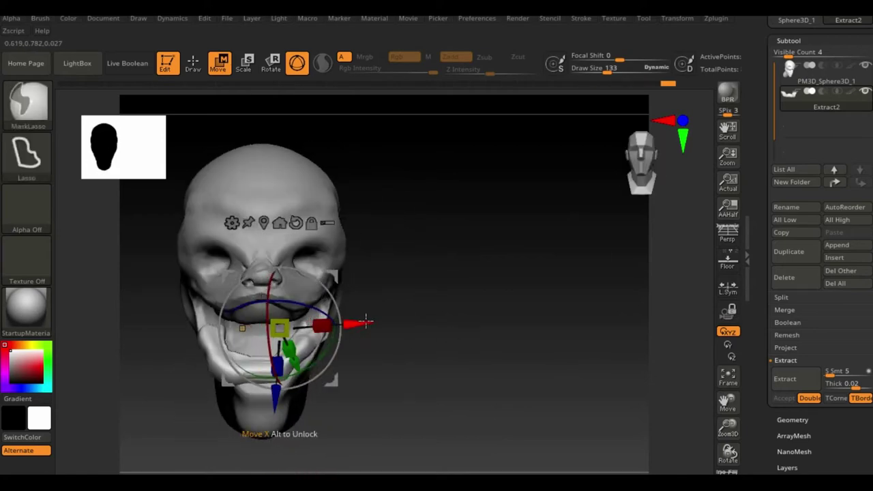
{"action": "left_click_drag", "start_coordinate": [327, 351], "coordinate": [523, 364]}
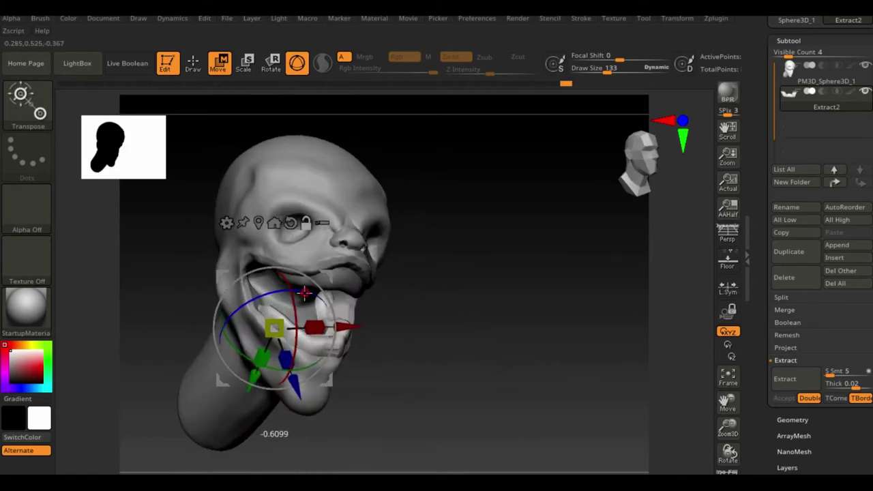
{"action": "mouse_move", "coordinate": [328, 394]}
{"action": "left_mouse_down"}
{"action": "mouse_move", "coordinate": [410, 337]}
{"action": "mouse_move", "coordinate": [234, 365]}
{"action": "left_mouse_up"}
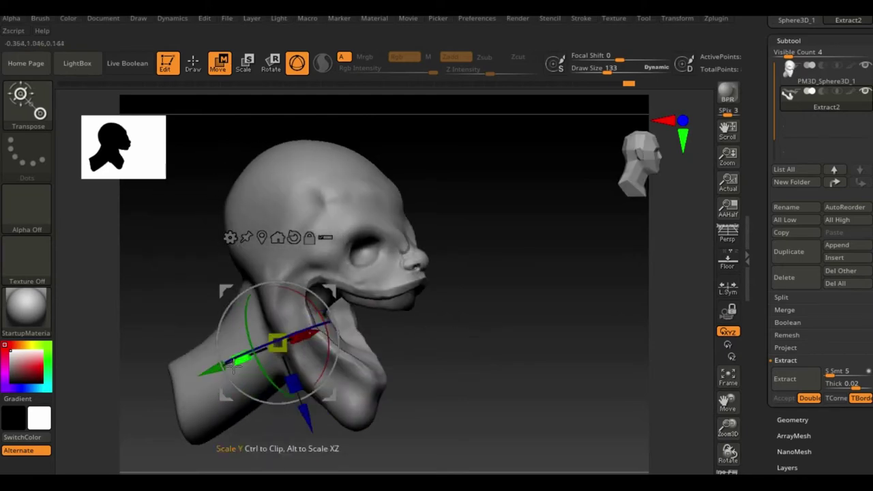
Rotate the masked jaw to open the mouth wider and adjust it with the gizmo.
{"action": "left_click_drag", "start_coordinate": [338, 350], "coordinate": [256, 114]}
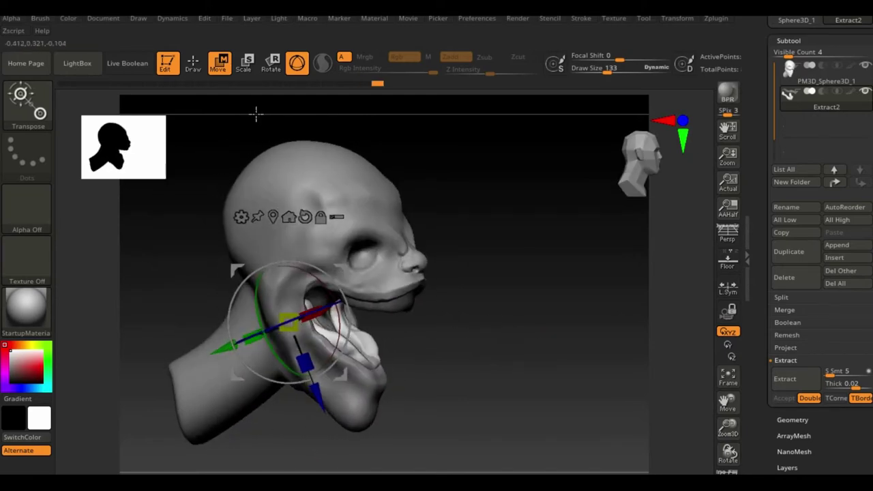
{"action": "mouse_move", "coordinate": [377, 341]}
{"action": "left_mouse_down"}
{"action": "mouse_move", "coordinate": [576, 367]}
{"action": "mouse_move", "coordinate": [459, 343]}
{"action": "left_mouse_up"}
{"action": "key", "text": "w"}
{"action": "key", "text": "q"}
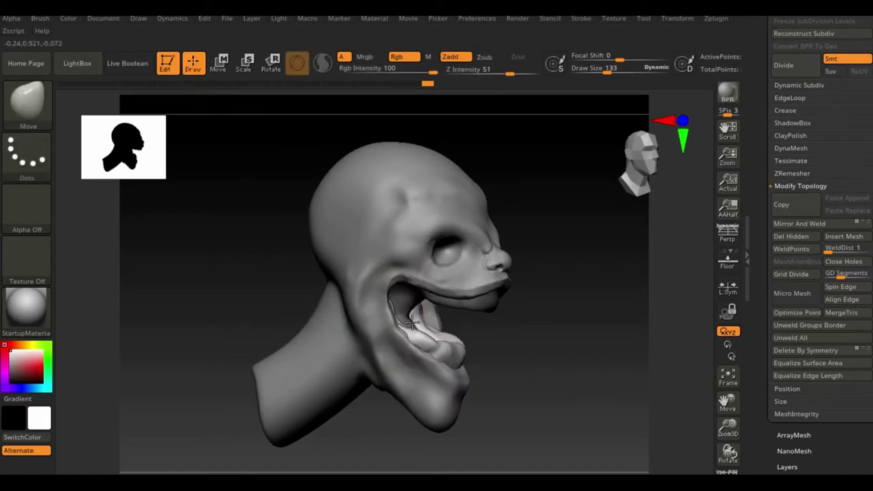
{"action": "mouse_move", "coordinate": [411, 322]}
{"action": "left_mouse_down"}
{"action": "mouse_move", "coordinate": [406, 334]}
{"action": "mouse_move", "coordinate": [347, 347]}
{"action": "mouse_move", "coordinate": [355, 364]}
{"action": "mouse_move", "coordinate": [439, 335]}
{"action": "mouse_move", "coordinate": [342, 408]}
{"action": "mouse_move", "coordinate": [623, 259]}
{"action": "mouse_move", "coordinate": [619, 328]}
{"action": "left_mouse_up"}
Save the tool as 'halimaw sa banga' and enlarge the brush size.
{"action": "key", "text": "ctrl+s"}
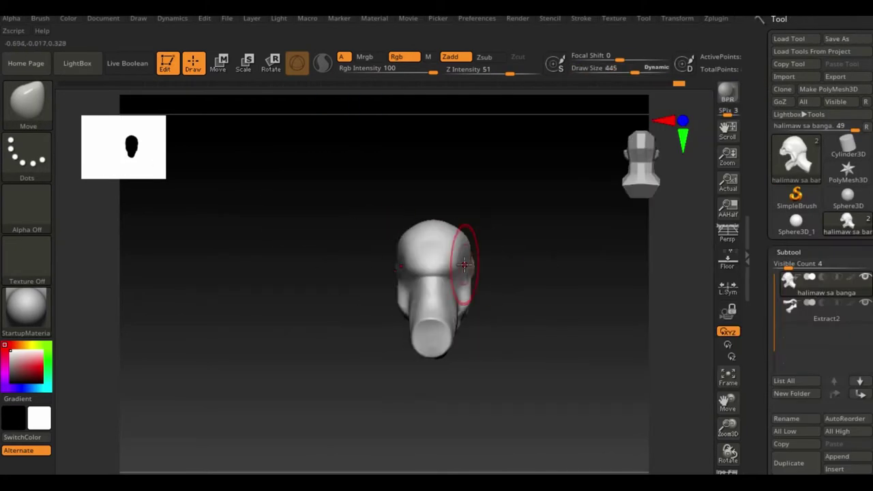
{"action": "left_click_drag", "start_coordinate": [464, 265], "coordinate": [505, 299]}
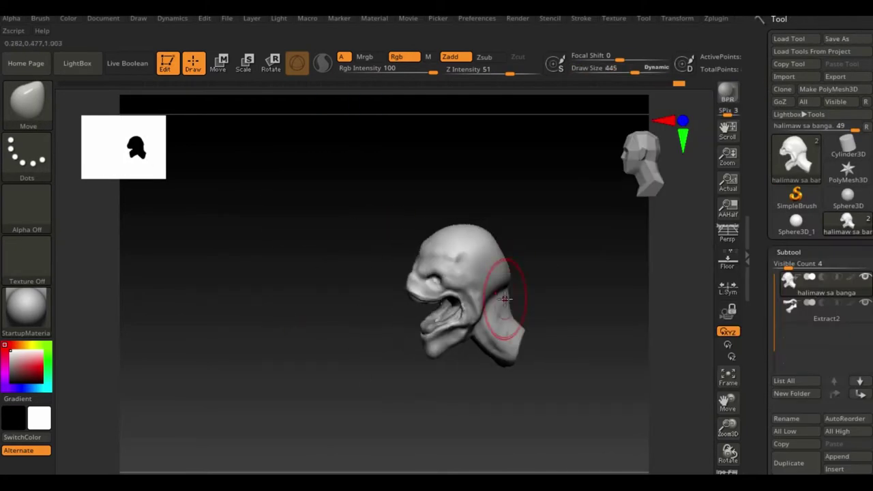
{"action": "key", "text": "space"}
{"action": "mouse_move", "coordinate": [587, 214]}
{"action": "left_mouse_down"}
{"action": "mouse_move", "coordinate": [587, 285]}
{"action": "mouse_move", "coordinate": [605, 351]}
{"action": "left_mouse_up"}
Carve vertical strands into the neck with the DamStandard brush.
{"action": "key", "text": "b"}
{"action": "key", "text": "d"}
{"action": "key", "text": "s"}
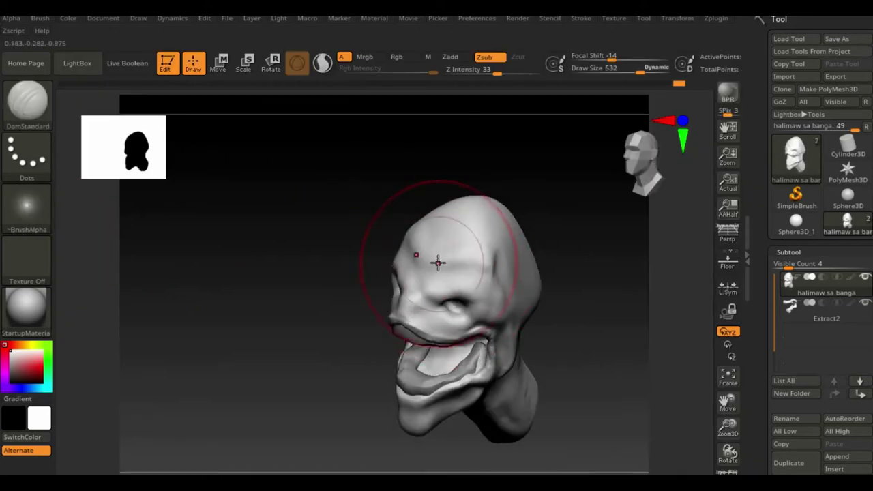
{"action": "mouse_move", "coordinate": [439, 259]}
{"action": "left_mouse_down"}
{"action": "mouse_move", "coordinate": [574, 249]}
{"action": "mouse_move", "coordinate": [573, 260]}
{"action": "left_mouse_up"}
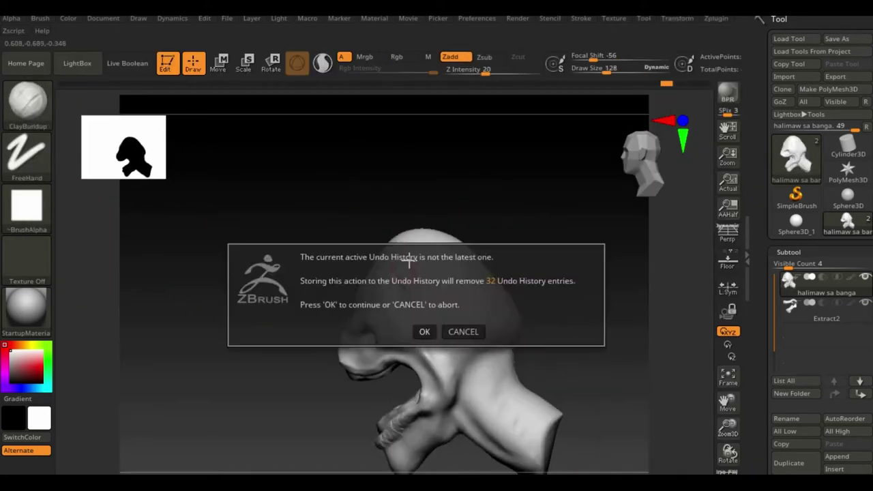
{"action": "mouse_move", "coordinate": [614, 314]}
{"action": "left_mouse_down"}
{"action": "mouse_move", "coordinate": [630, 218]}
{"action": "mouse_move", "coordinate": [426, 229]}
{"action": "left_mouse_up"}
{"action": "left_click_drag", "start_coordinate": [437, 369], "coordinate": [480, 371]}
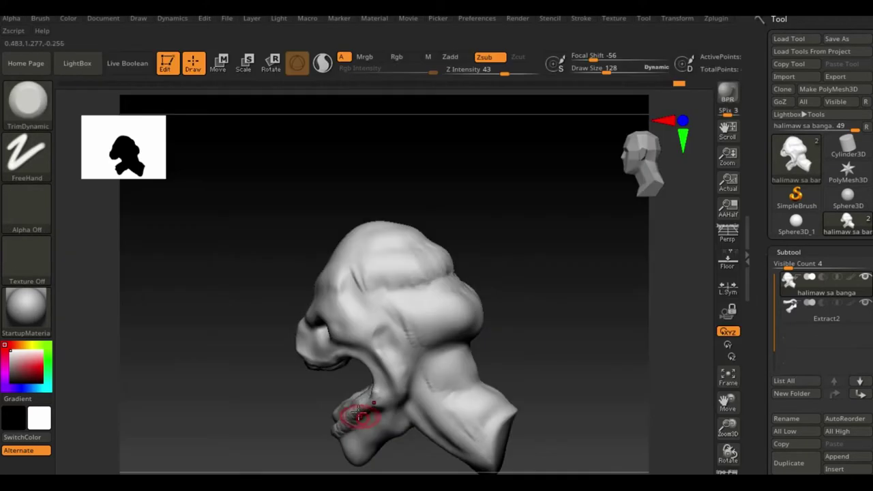
{"action": "mouse_move", "coordinate": [448, 312]}
{"action": "right_mouse_down"}
{"action": "mouse_move", "coordinate": [468, 307]}
{"action": "mouse_move", "coordinate": [439, 307]}
{"action": "mouse_move", "coordinate": [498, 225]}
{"action": "mouse_move", "coordinate": [566, 347]}
{"action": "mouse_move", "coordinate": [546, 284]}
{"action": "mouse_move", "coordinate": [406, 307]}
{"action": "right_mouse_up"}
Carve dotted creases over the head's back and side, then push large forms with Move.
{"action": "key", "text": "b"}
{"action": "key", "text": "d"}
{"action": "key", "text": "s"}
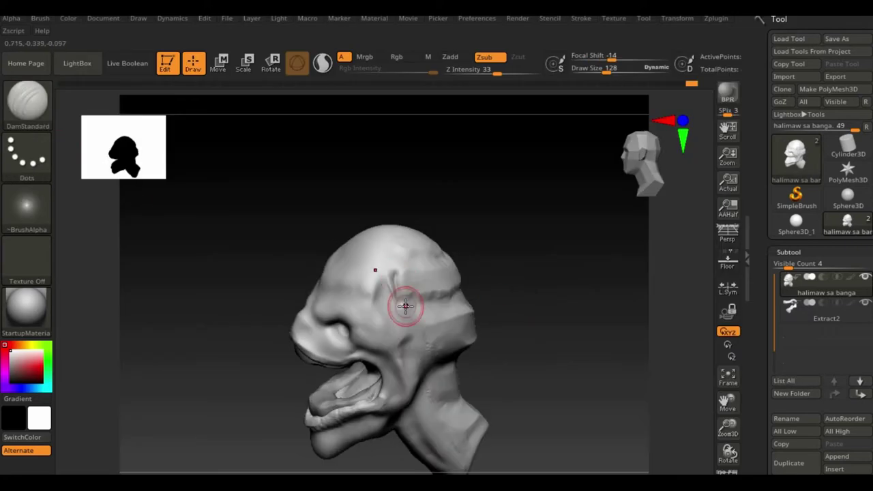
{"action": "mouse_move", "coordinate": [424, 346]}
{"action": "right_mouse_down"}
{"action": "mouse_move", "coordinate": [444, 396]}
{"action": "mouse_move", "coordinate": [453, 371]}
{"action": "right_mouse_up"}
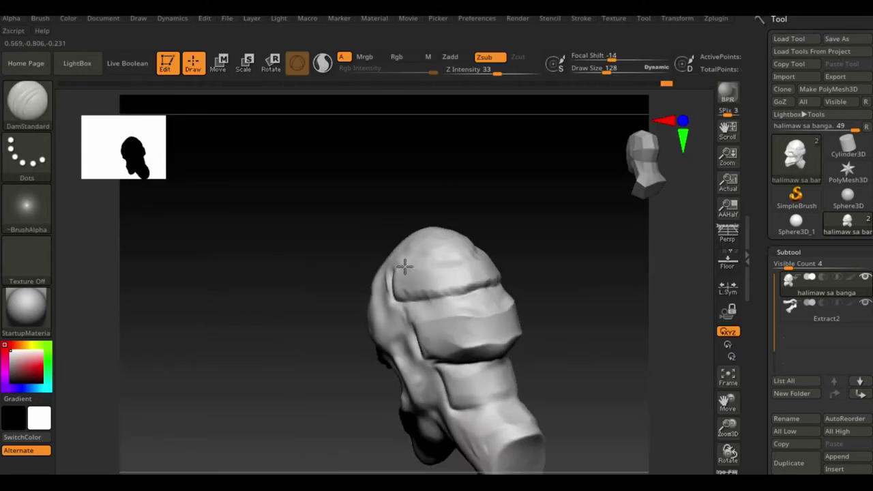
{"action": "mouse_move", "coordinate": [405, 267]}
{"action": "right_mouse_down"}
{"action": "mouse_move", "coordinate": [551, 286]}
{"action": "mouse_move", "coordinate": [550, 366]}
{"action": "mouse_move", "coordinate": [611, 325]}
{"action": "mouse_move", "coordinate": [614, 345]}
{"action": "right_mouse_up"}
{"action": "key", "text": "b"}
{"action": "key", "text": "m"}
{"action": "key", "text": "v"}
{"action": "mouse_move", "coordinate": [312, 360]}
{"action": "right_mouse_down"}
{"action": "mouse_move", "coordinate": [482, 259]}
{"action": "mouse_move", "coordinate": [507, 345]}
{"action": "mouse_move", "coordinate": [464, 211]}
{"action": "right_mouse_up"}
Carve further creases with DamStandard, then frame the model and return to the Move brush.
{"action": "key", "text": "b"}
{"action": "key", "text": "d"}
{"action": "key", "text": "s"}
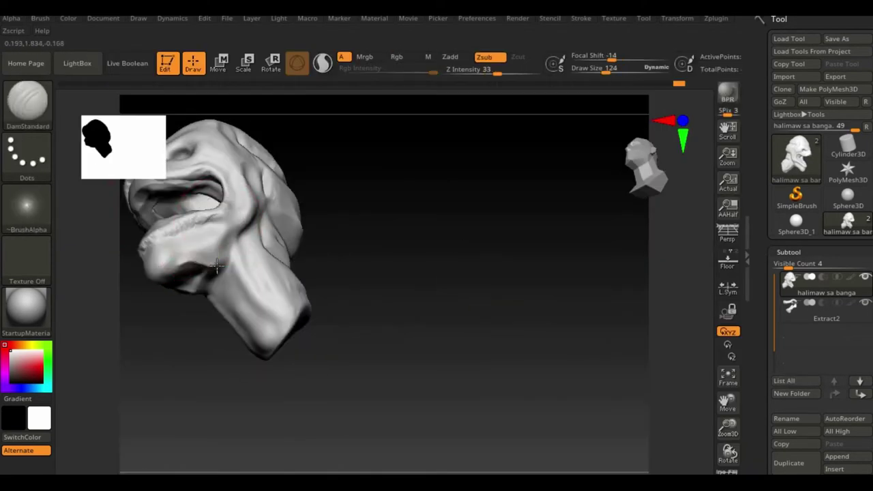
{"action": "mouse_move", "coordinate": [360, 232]}
{"action": "right_mouse_down"}
{"action": "mouse_move", "coordinate": [180, 282]}
{"action": "mouse_move", "coordinate": [166, 263]}
{"action": "mouse_move", "coordinate": [417, 206]}
{"action": "mouse_move", "coordinate": [550, 330]}
{"action": "right_mouse_up"}
{"action": "key", "text": "f"}
{"action": "key", "text": "b"}
{"action": "key", "text": "m"}
{"action": "key", "text": "v"}
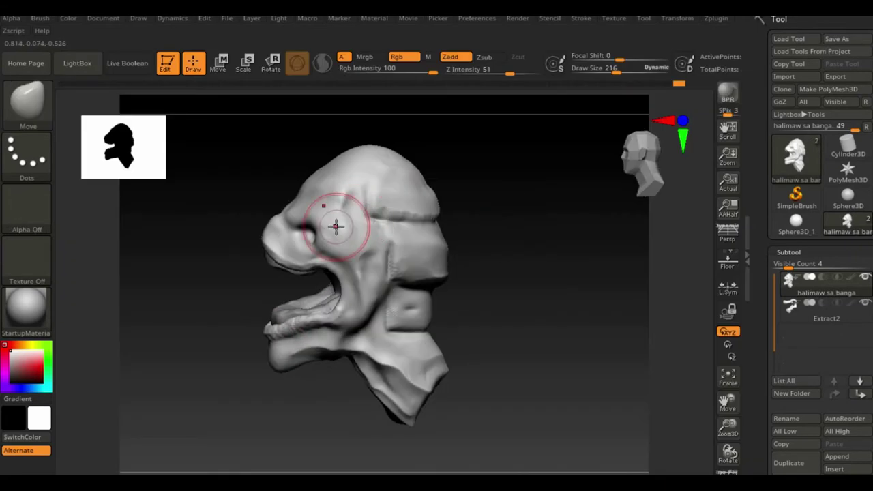
{"action": "mouse_move", "coordinate": [371, 300]}
{"action": "right_mouse_down"}
{"action": "mouse_move", "coordinate": [569, 301]}
{"action": "mouse_move", "coordinate": [614, 287]}
{"action": "right_mouse_up"}
Zoom in close on the eyeball sphere and open the SubTool Master plugin.
{"action": "scroll", "coordinate": [765, 264], "scroll_direction": "down", "scroll_amount": 3}
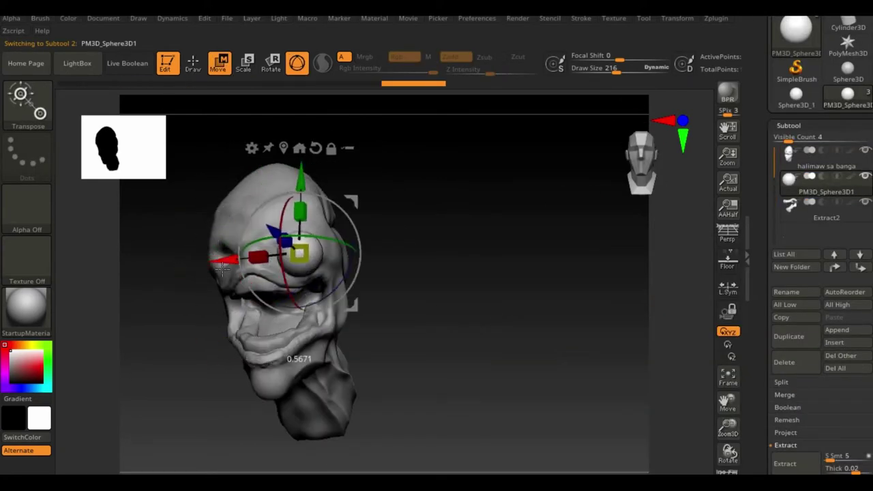
{"action": "mouse_move", "coordinate": [223, 269]}
{"action": "right_mouse_down"}
{"action": "mouse_move", "coordinate": [443, 307]}
{"action": "mouse_move", "coordinate": [546, 341]}
{"action": "right_mouse_up"}
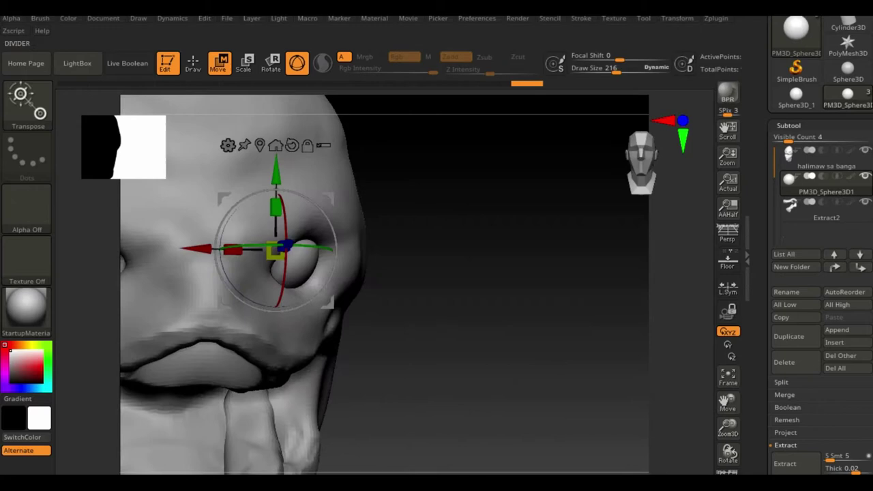
{"action": "left_click", "coordinate": [716, 18]}
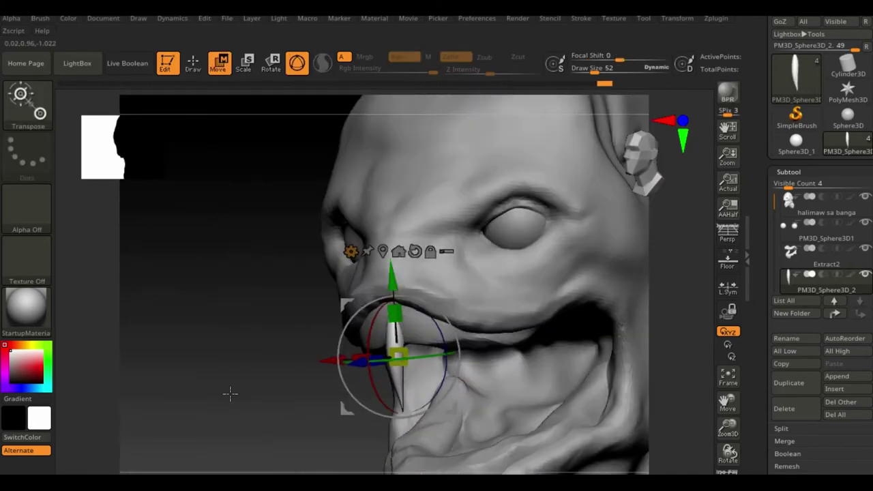
Orbit around the head to check the fang rows from both profiles and angled sides.
{"action": "mouse_move", "coordinate": [230, 393]}
{"action": "left_mouse_down"}
{"action": "mouse_move", "coordinate": [502, 360]}
{"action": "mouse_move", "coordinate": [418, 368]}
{"action": "left_mouse_up"}
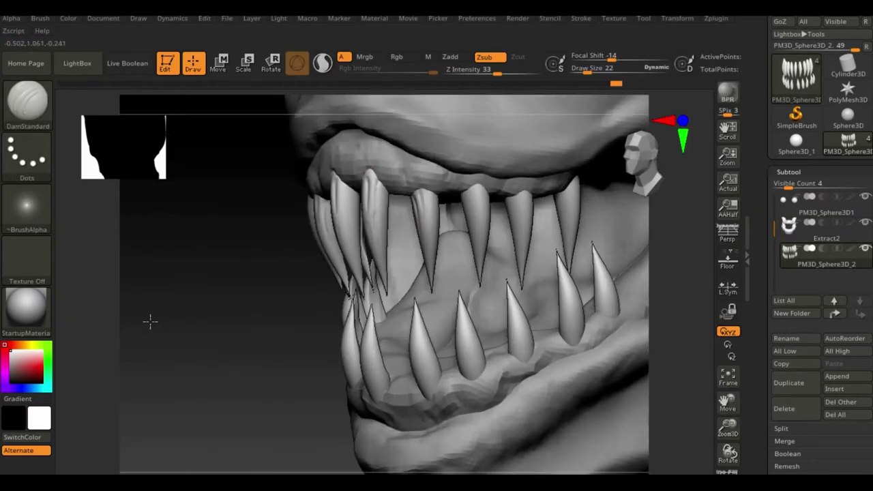
{"action": "left_click_drag", "start_coordinate": [150, 321], "coordinate": [511, 197]}
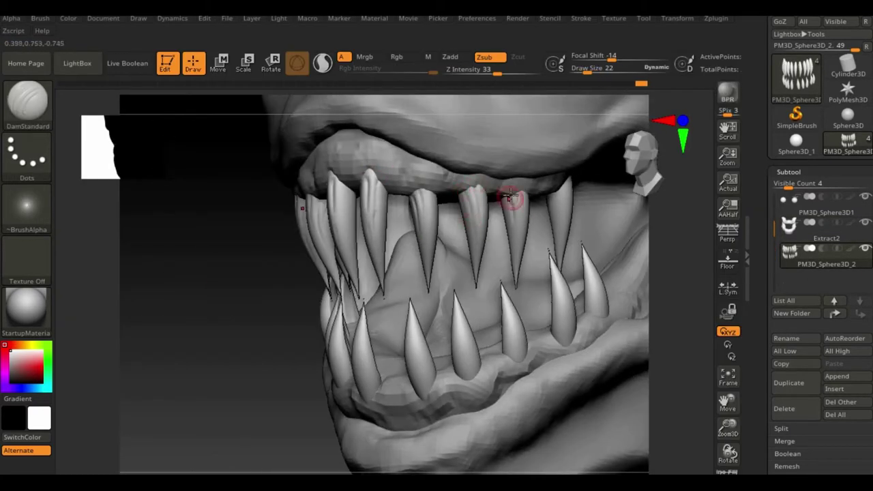
{"action": "left_click_drag", "start_coordinate": [526, 358], "coordinate": [492, 328]}
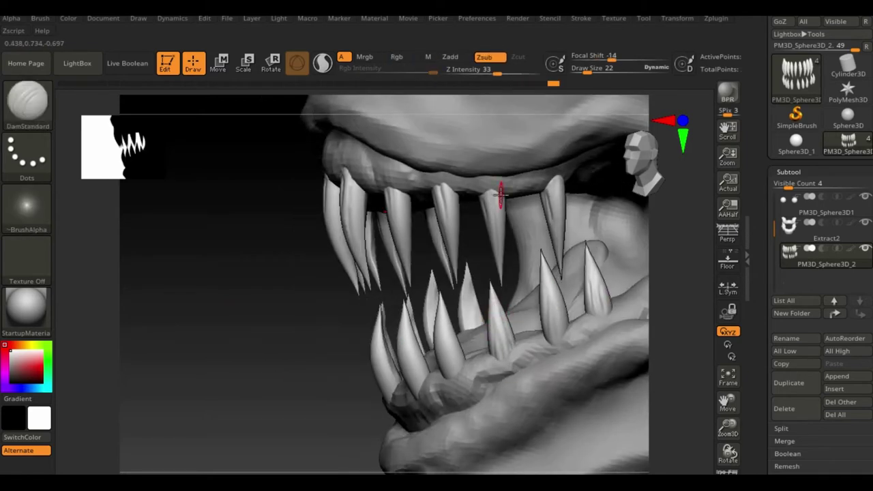
{"action": "left_click_drag", "start_coordinate": [461, 381], "coordinate": [389, 354]}
Select the halimaw sa banga head subtool and frame it in view.
{"action": "left_click", "coordinate": [314, 359], "text": "alt"}
{"action": "key", "text": "f"}
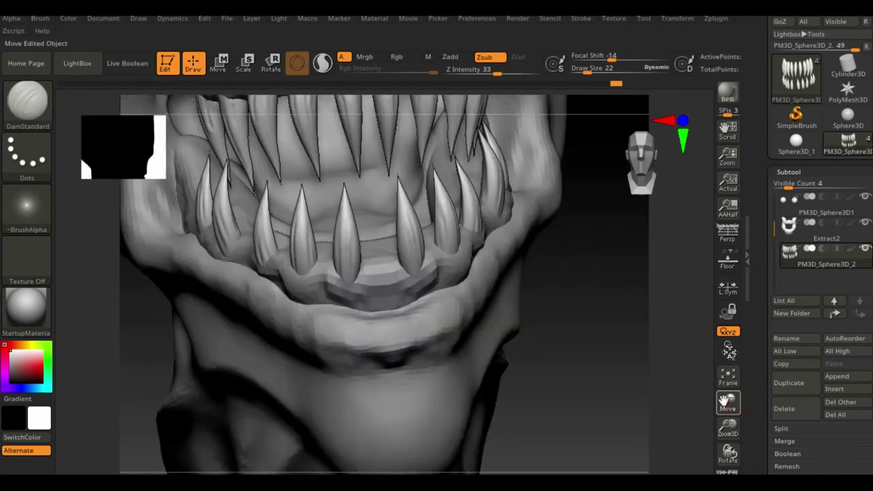
{"action": "left_click_drag", "start_coordinate": [548, 253], "coordinate": [677, 220]}
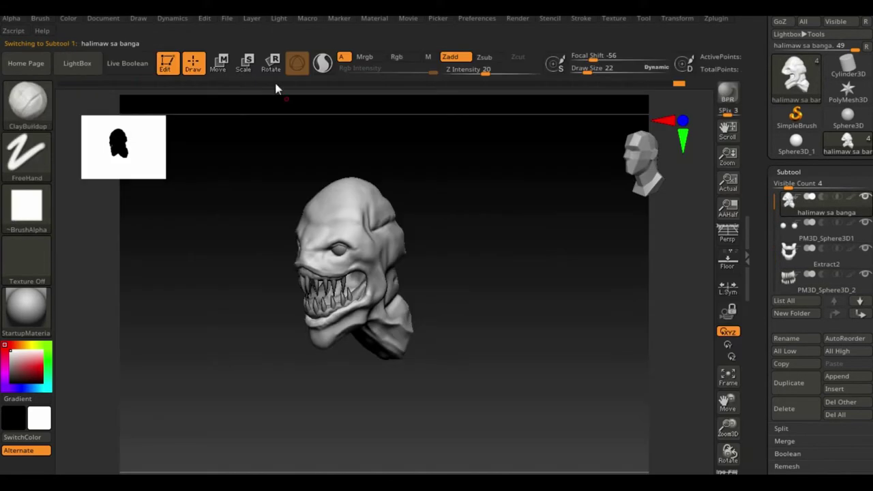
Tilt the bust to view it from above and pick the ClayBuildup brush.
{"action": "left_click_drag", "start_coordinate": [484, 219], "coordinate": [368, 200]}
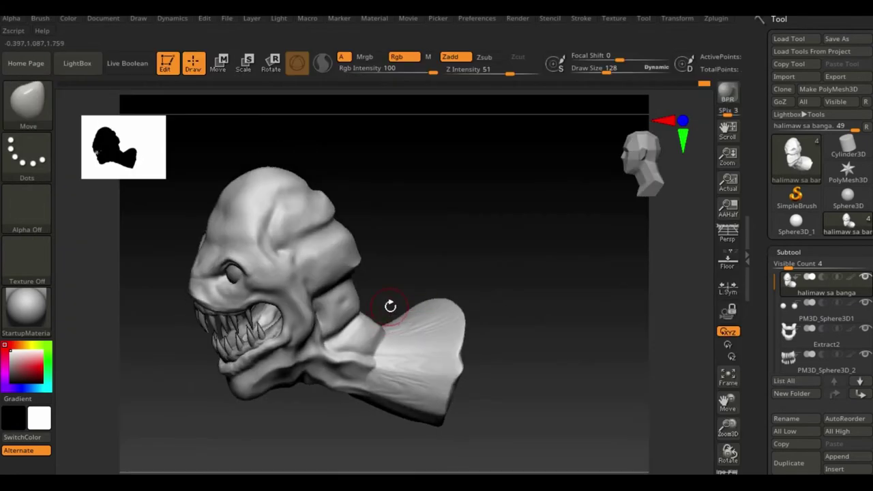
{"action": "key", "text": "b"}
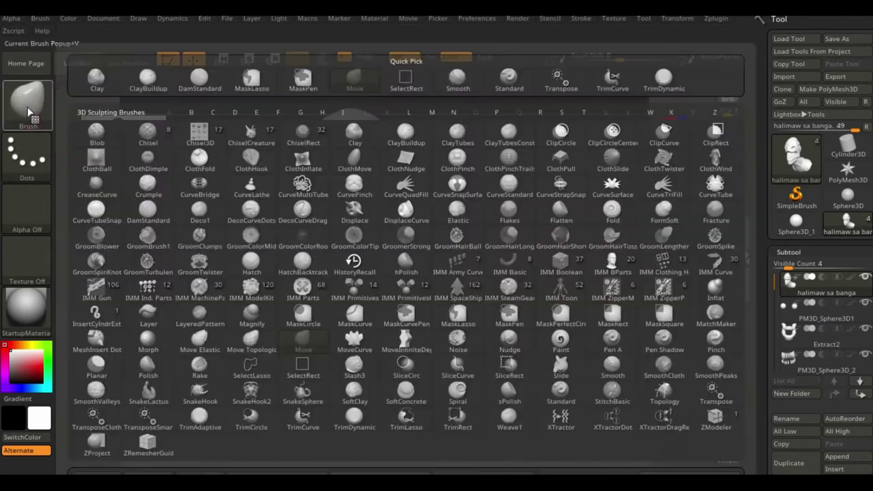
{"action": "key", "text": "c"}
{"action": "key", "text": "b"}
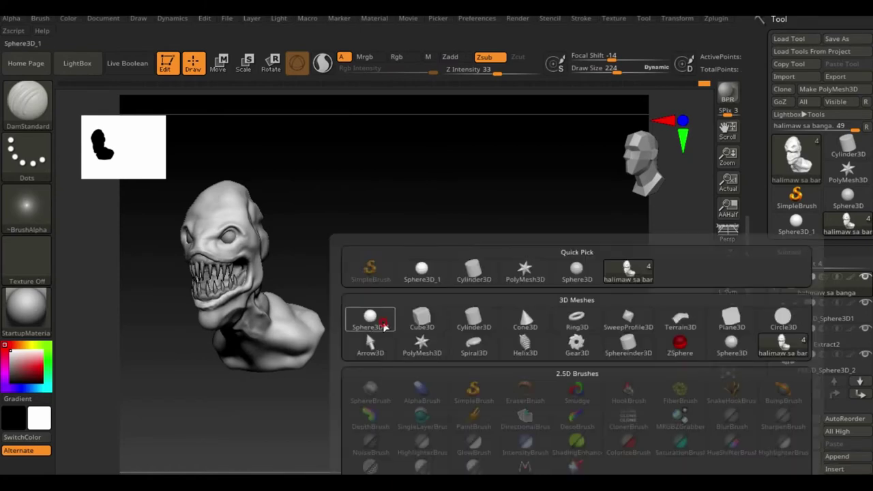
Append a Sphere3D and move it below the neck with the Transpose gizmo.
{"action": "left_click", "coordinate": [385, 328]}
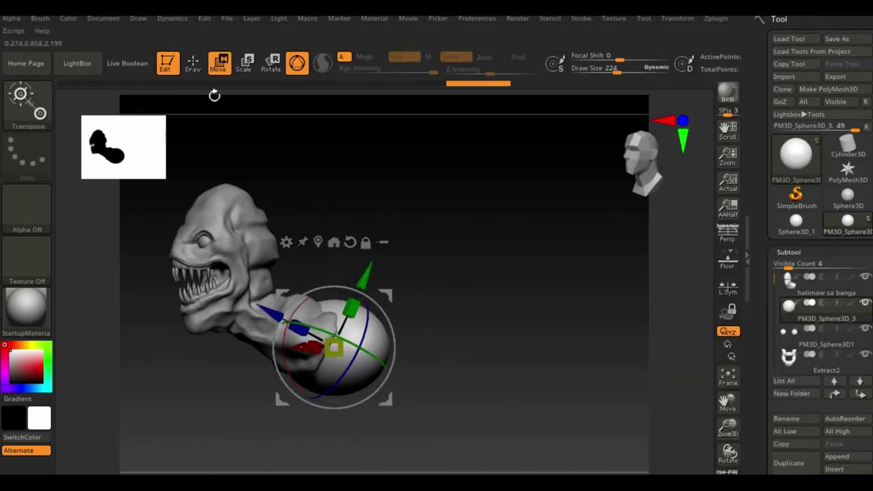
{"action": "mouse_move", "coordinate": [215, 95]}
{"action": "left_mouse_down"}
{"action": "mouse_move", "coordinate": [214, 195]}
{"action": "mouse_move", "coordinate": [98, 209]}
{"action": "left_mouse_up"}
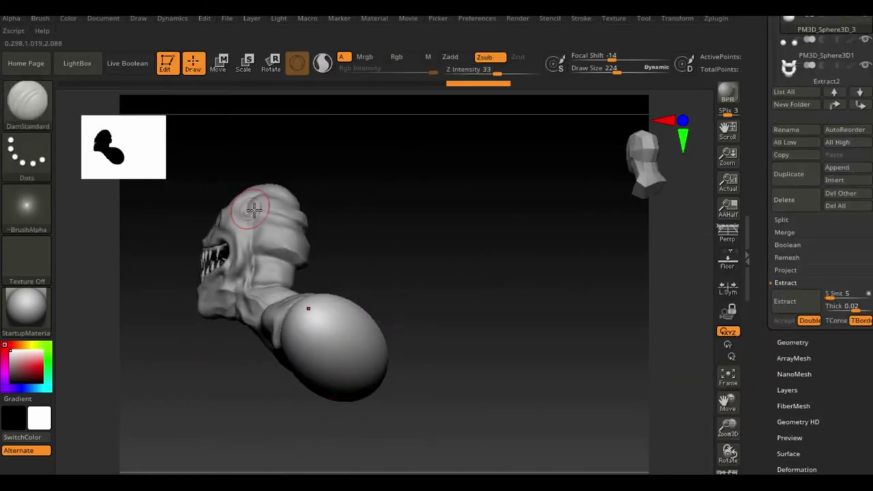
{"action": "mouse_move", "coordinate": [254, 209]}
{"action": "left_mouse_down"}
{"action": "mouse_move", "coordinate": [370, 371]}
{"action": "mouse_move", "coordinate": [514, 316]}
{"action": "mouse_move", "coordinate": [257, 295]}
{"action": "left_mouse_up"}
{"action": "key", "text": "w"}
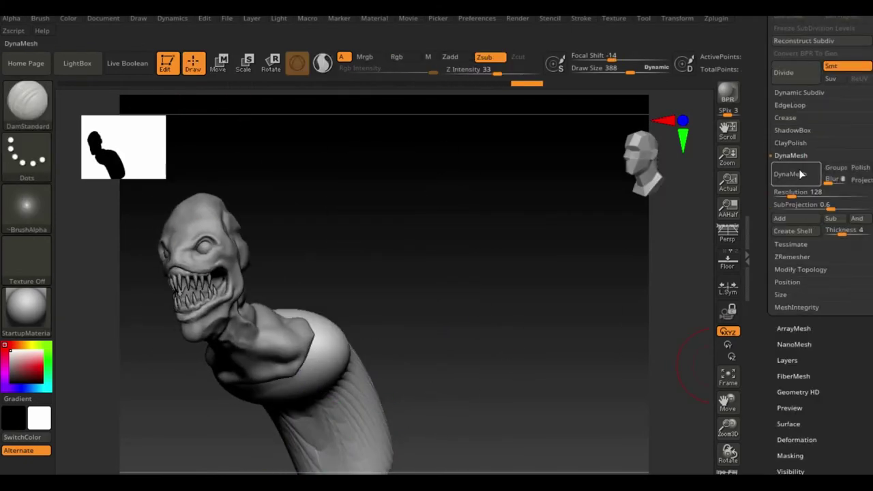
{"action": "left_click_drag", "start_coordinate": [401, 320], "coordinate": [377, 359]}
Shape the torso sphere with the Move brush, checking it from the back.
{"action": "key", "text": "b"}
{"action": "key", "text": "m"}
{"action": "key", "text": "v"}
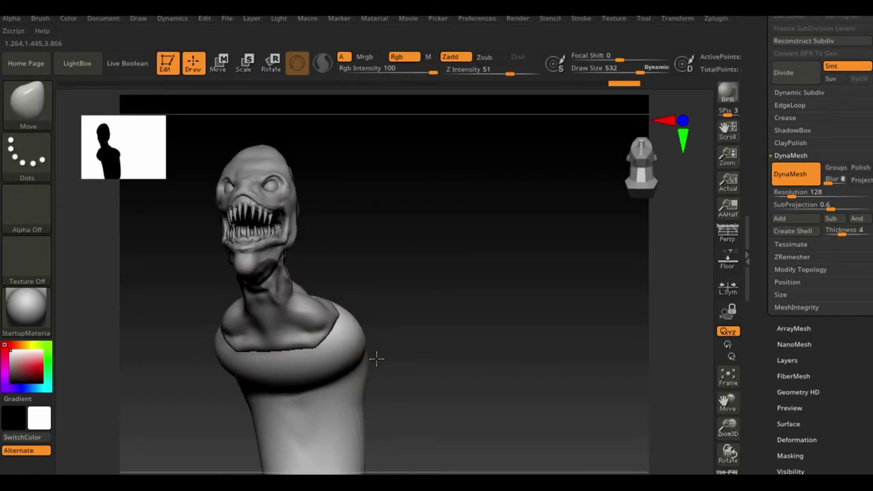
{"action": "mouse_move", "coordinate": [295, 391]}
{"action": "left_mouse_down"}
{"action": "mouse_move", "coordinate": [371, 419]}
{"action": "mouse_move", "coordinate": [303, 296]}
{"action": "mouse_move", "coordinate": [357, 266]}
{"action": "mouse_move", "coordinate": [346, 462]}
{"action": "mouse_move", "coordinate": [304, 362]}
{"action": "mouse_move", "coordinate": [351, 414]}
{"action": "left_mouse_up"}
Build up chest and rib forms on the torso with ClayBuildup and DamStandard.
{"action": "key", "text": "b"}
{"action": "key", "text": "c"}
{"action": "key", "text": "b"}
{"action": "mouse_move", "coordinate": [407, 288]}
{"action": "left_mouse_down"}
{"action": "mouse_move", "coordinate": [468, 392]}
{"action": "mouse_move", "coordinate": [365, 215]}
{"action": "left_mouse_up"}
{"action": "mouse_move", "coordinate": [269, 364]}
{"action": "left_mouse_down"}
{"action": "mouse_move", "coordinate": [238, 395]}
{"action": "mouse_move", "coordinate": [209, 351]}
{"action": "mouse_move", "coordinate": [305, 357]}
{"action": "mouse_move", "coordinate": [294, 409]}
{"action": "mouse_move", "coordinate": [315, 437]}
{"action": "left_mouse_up"}
{"action": "key", "text": "b"}
{"action": "key", "text": "d"}
{"action": "key", "text": "s"}
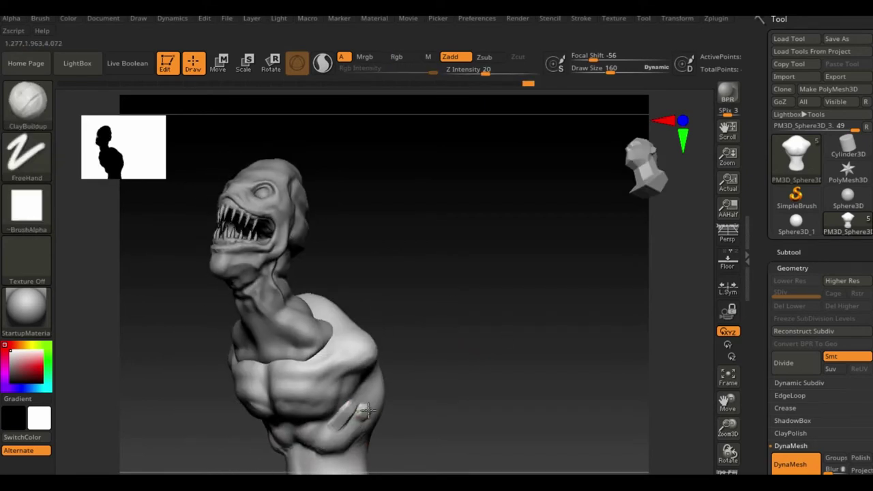
Turn the model to a tilted side view and switch to the Move brush (BMV).
{"action": "mouse_move", "coordinate": [728, 404]}
{"action": "left_mouse_down"}
{"action": "mouse_move", "coordinate": [470, 328]}
{"action": "mouse_move", "coordinate": [437, 355]}
{"action": "mouse_move", "coordinate": [487, 373]}
{"action": "mouse_move", "coordinate": [450, 355]}
{"action": "left_mouse_up"}
{"action": "left_click", "coordinate": [27, 102]}
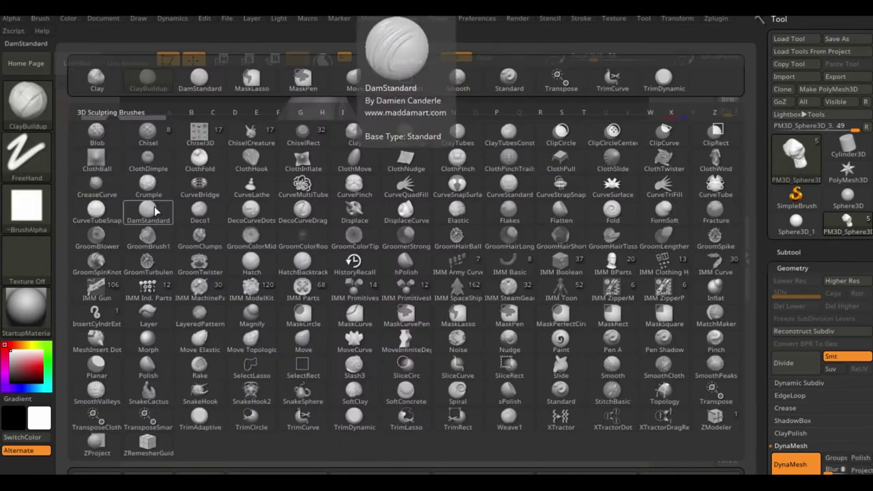
{"action": "left_click", "coordinate": [382, 78]}
{"action": "mouse_move", "coordinate": [372, 316]}
{"action": "right_mouse_down", "text": "shift"}
{"action": "mouse_move", "coordinate": [423, 324]}
{"action": "mouse_move", "coordinate": [440, 349]}
{"action": "right_mouse_up", "text": "shift"}
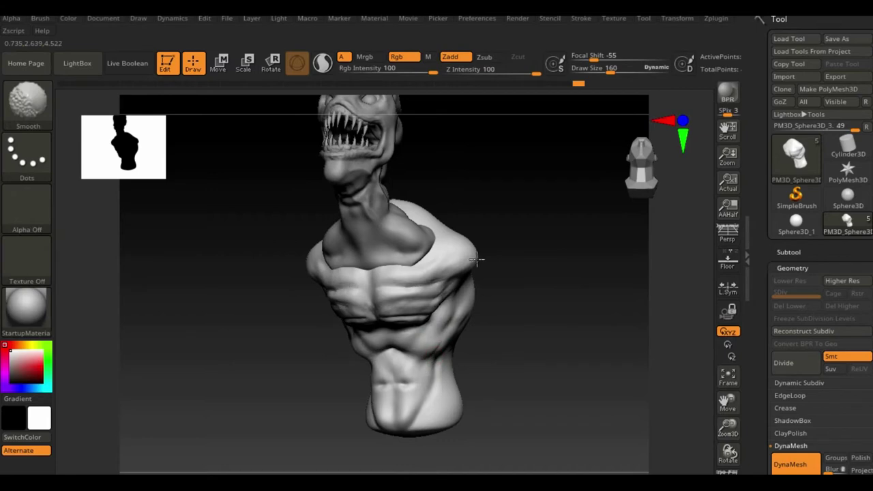
{"action": "mouse_move", "coordinate": [478, 258]}
{"action": "right_mouse_down", "text": "shift"}
{"action": "mouse_move", "coordinate": [635, 287]}
{"action": "mouse_move", "coordinate": [523, 337]}
{"action": "right_mouse_up", "text": "shift"}
{"action": "key", "text": "b"}
{"action": "key", "text": "m"}
{"action": "key", "text": "v"}
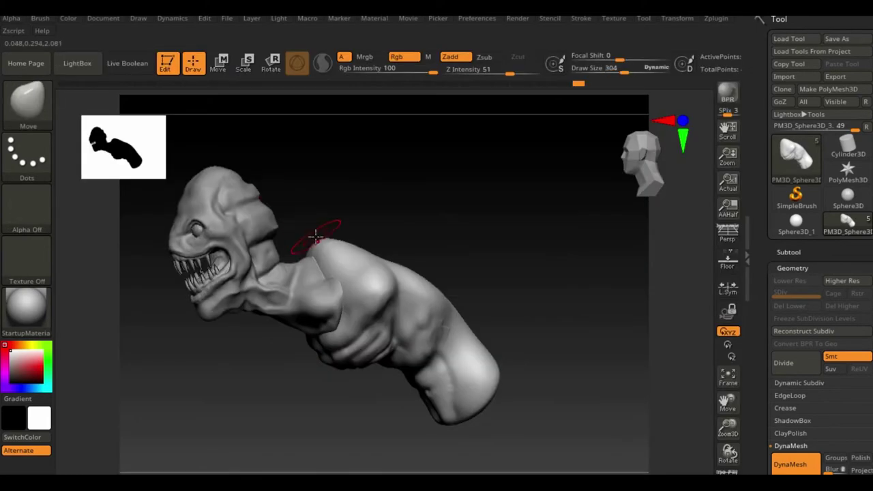
Pull the shoulders up beside the neck, then make halimaw sa banga the active subtool.
{"action": "right_click_drag", "start_coordinate": [316, 235], "coordinate": [483, 181]}
{"action": "key", "text": "e"}
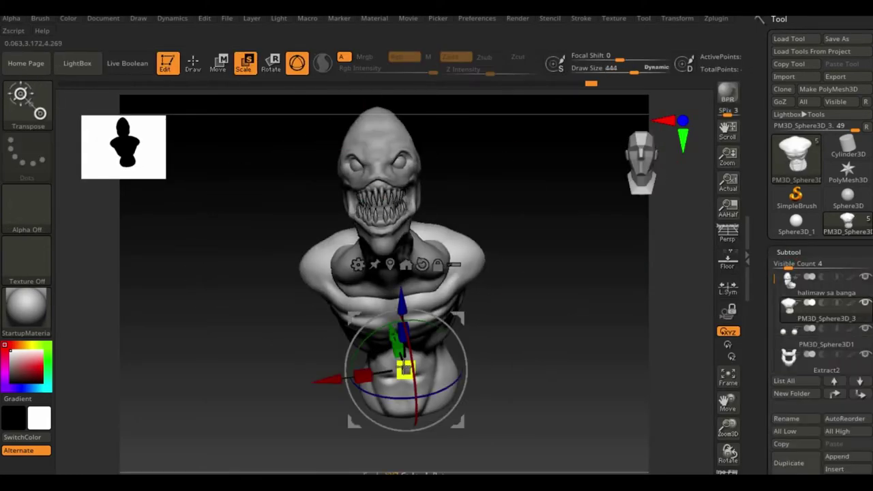
{"action": "mouse_move", "coordinate": [404, 369]}
{"action": "right_mouse_down"}
{"action": "mouse_move", "coordinate": [348, 318]}
{"action": "mouse_move", "coordinate": [620, 347]}
{"action": "right_mouse_up"}
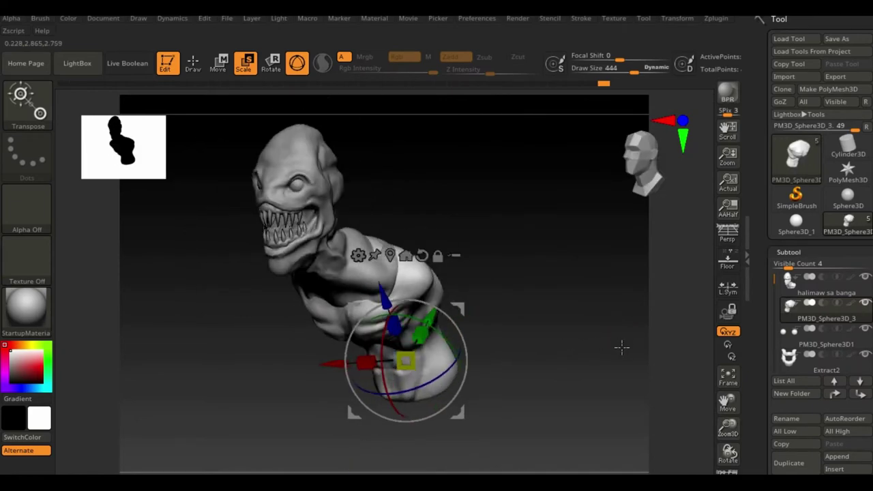
{"action": "key", "text": "q"}
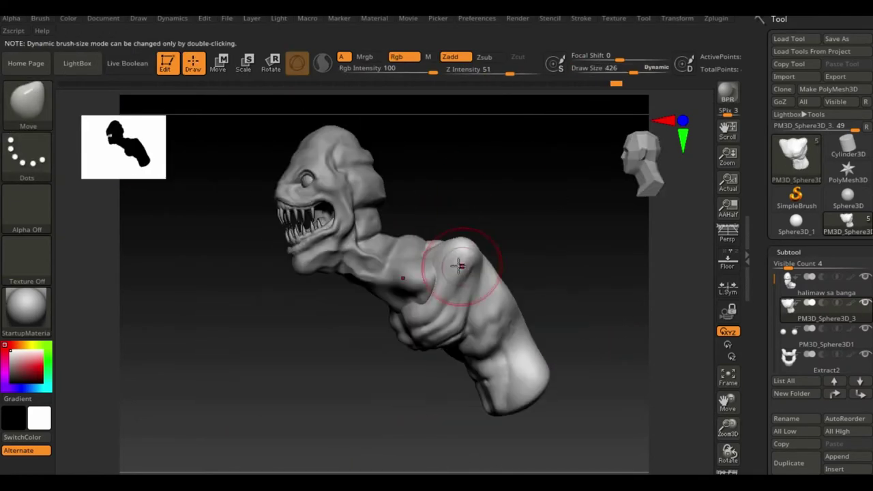
{"action": "left_click_drag", "start_coordinate": [516, 201], "coordinate": [577, 205]}
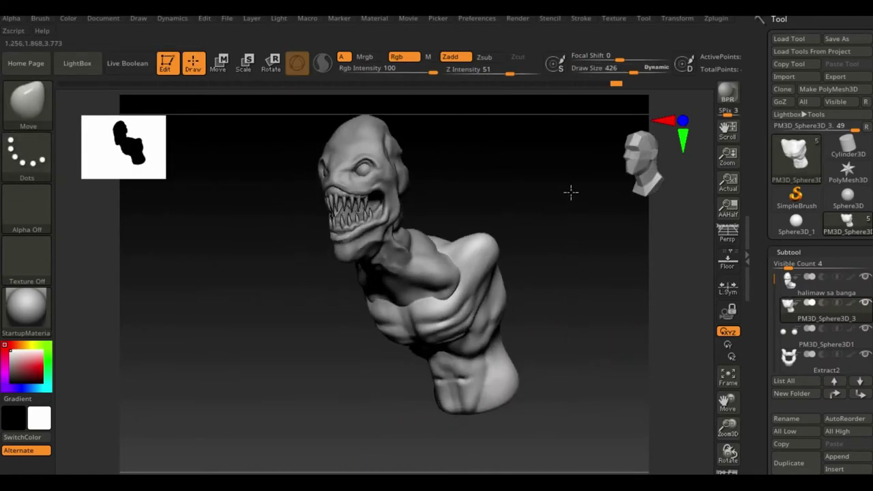
{"action": "left_click", "coordinate": [439, 283], "text": "alt"}
{"action": "mouse_move", "coordinate": [438, 283]}
{"action": "right_mouse_down"}
{"action": "mouse_move", "coordinate": [500, 187]}
{"action": "mouse_move", "coordinate": [152, 368]}
{"action": "right_mouse_up"}
Build up clay along the creature's neck with a small ClayBuildup brush.
{"action": "key", "text": "b"}
{"action": "key", "text": "c"}
{"action": "key", "text": "b"}
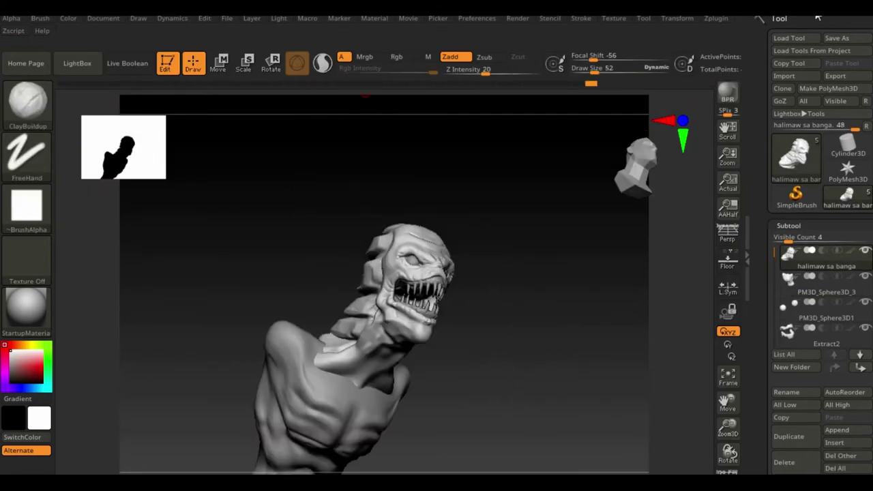
Reshape the neck and chest with a large Move brush, then switch to DamStandard.
{"action": "key", "text": "b"}
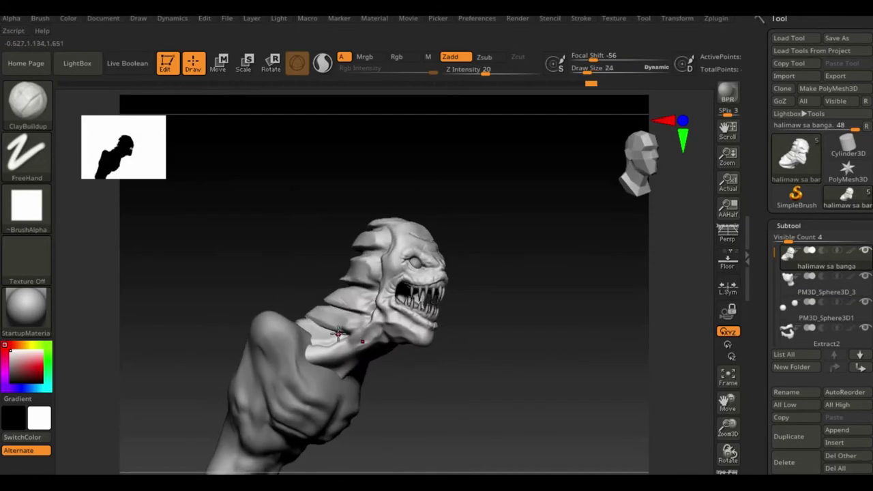
{"action": "mouse_move", "coordinate": [329, 335]}
{"action": "right_mouse_down"}
{"action": "mouse_move", "coordinate": [510, 343]}
{"action": "mouse_move", "coordinate": [415, 346]}
{"action": "mouse_move", "coordinate": [577, 357]}
{"action": "mouse_move", "coordinate": [429, 352]}
{"action": "mouse_move", "coordinate": [559, 345]}
{"action": "mouse_move", "coordinate": [477, 314]}
{"action": "mouse_move", "coordinate": [614, 300]}
{"action": "right_mouse_up"}
{"action": "key", "text": "b"}
{"action": "key", "text": "m"}
{"action": "key", "text": "v"}
{"action": "key", "text": "b"}
{"action": "key", "text": "d"}
{"action": "key", "text": "s"}
{"action": "right_click_drag", "start_coordinate": [423, 320], "coordinate": [366, 322]}
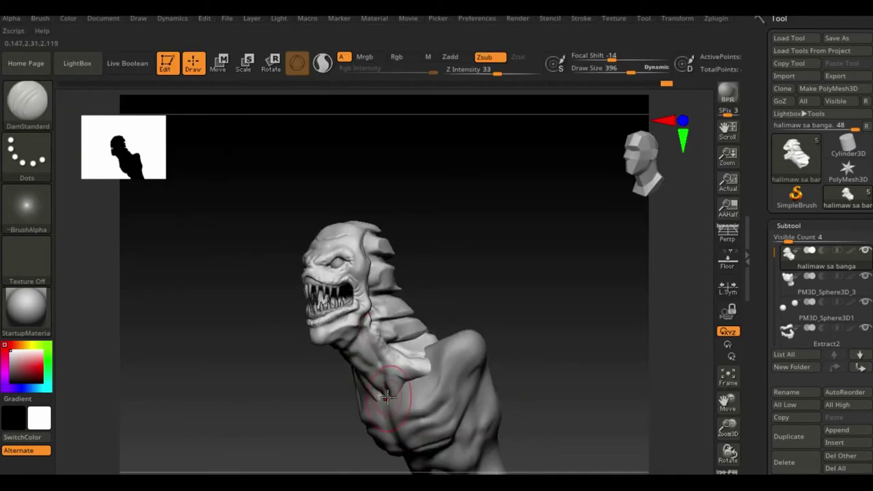
Turn the model around and make PM3D_Sphere3D_3 the active subtool.
{"action": "mouse_move", "coordinate": [386, 397]}
{"action": "right_mouse_down"}
{"action": "mouse_move", "coordinate": [361, 413]}
{"action": "mouse_move", "coordinate": [404, 369]}
{"action": "mouse_move", "coordinate": [519, 328]}
{"action": "mouse_move", "coordinate": [696, 307]}
{"action": "right_mouse_up"}
{"action": "left_click", "coordinate": [409, 383], "text": "alt"}
{"action": "right_click_drag", "start_coordinate": [608, 320], "coordinate": [586, 349]}
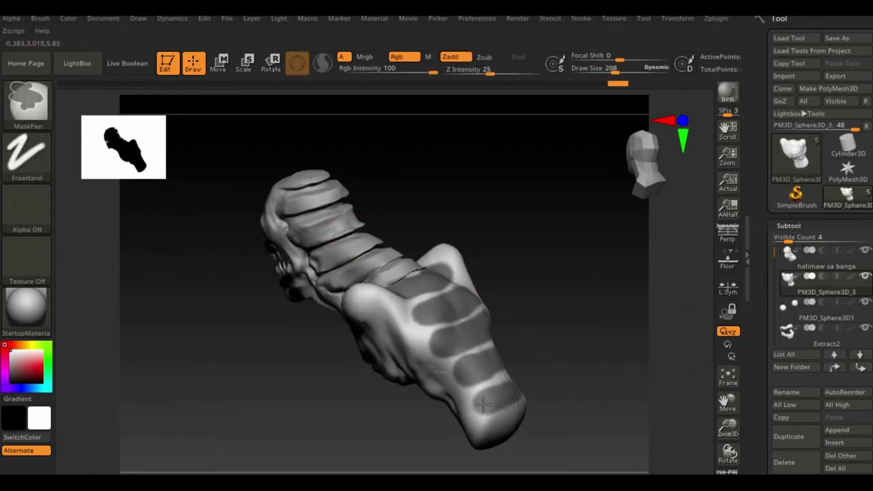
Bend the lower end of the ridged body with Transpose Move.
{"action": "right_click_drag", "start_coordinate": [482, 404], "coordinate": [495, 408]}
{"action": "key", "text": "w"}
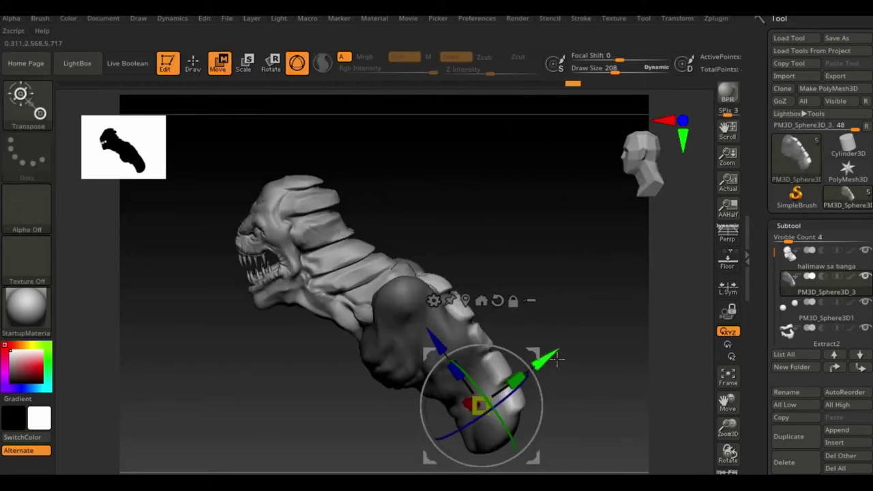
{"action": "mouse_move", "coordinate": [521, 233]}
{"action": "right_mouse_down"}
{"action": "mouse_move", "coordinate": [484, 370]}
{"action": "mouse_move", "coordinate": [452, 341]}
{"action": "mouse_move", "coordinate": [589, 357]}
{"action": "mouse_move", "coordinate": [522, 394]}
{"action": "mouse_move", "coordinate": [569, 360]}
{"action": "right_mouse_up"}
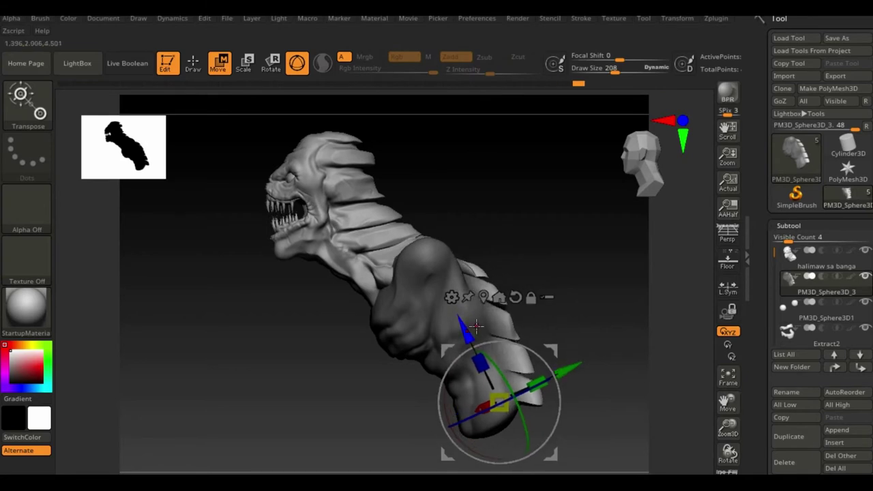
Flatten the back plates, carve grooves into them, and scratch striations into the upper plate.
{"action": "right_click_drag", "start_coordinate": [458, 328], "coordinate": [491, 382]}
{"action": "key", "text": "q"}
{"action": "left_click_drag", "start_coordinate": [728, 427], "coordinate": [685, 464]}
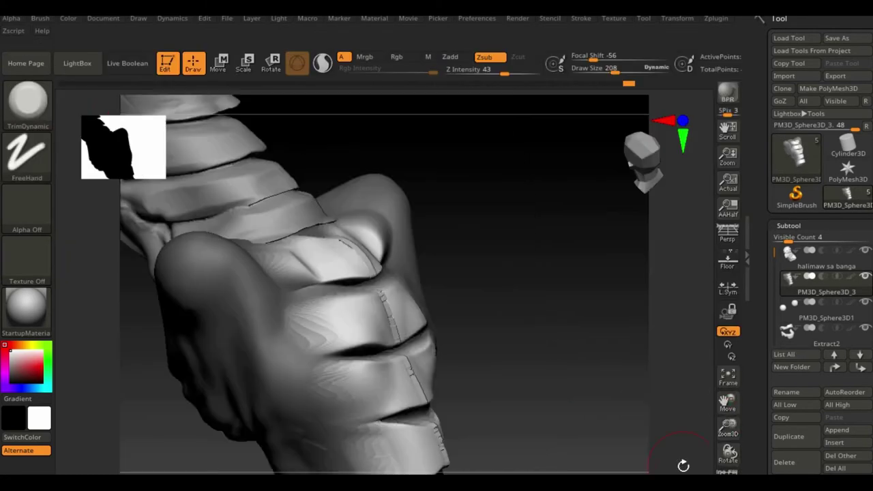
{"action": "right_click_drag", "start_coordinate": [477, 342], "coordinate": [368, 254]}
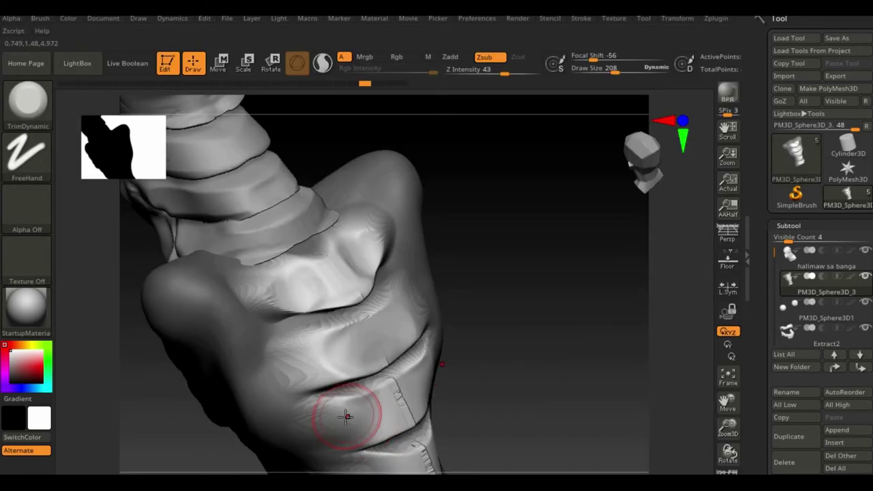
{"action": "left_click_drag", "start_coordinate": [728, 402], "coordinate": [433, 244]}
{"action": "right_click_drag", "start_coordinate": [433, 243], "coordinate": [523, 286]}
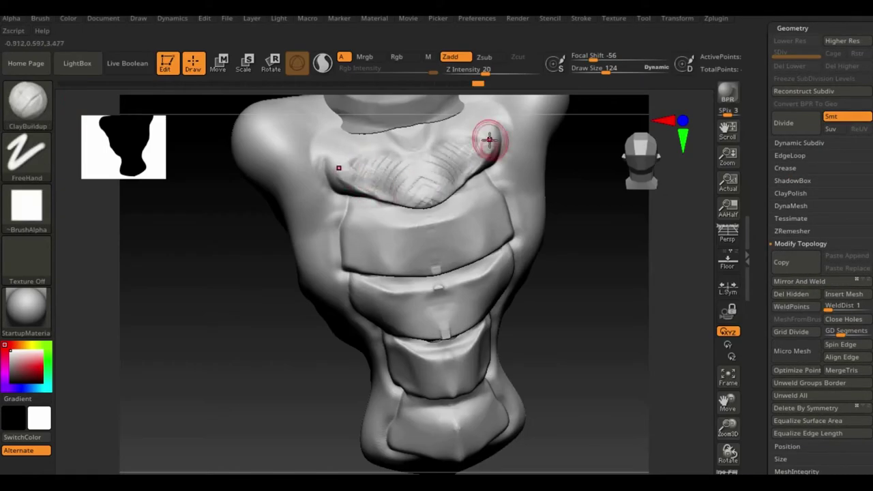
{"action": "mouse_move", "coordinate": [363, 292]}
{"action": "right_mouse_down"}
{"action": "mouse_move", "coordinate": [628, 279]}
{"action": "mouse_move", "coordinate": [384, 439]}
{"action": "mouse_move", "coordinate": [409, 360]}
{"action": "right_mouse_up"}
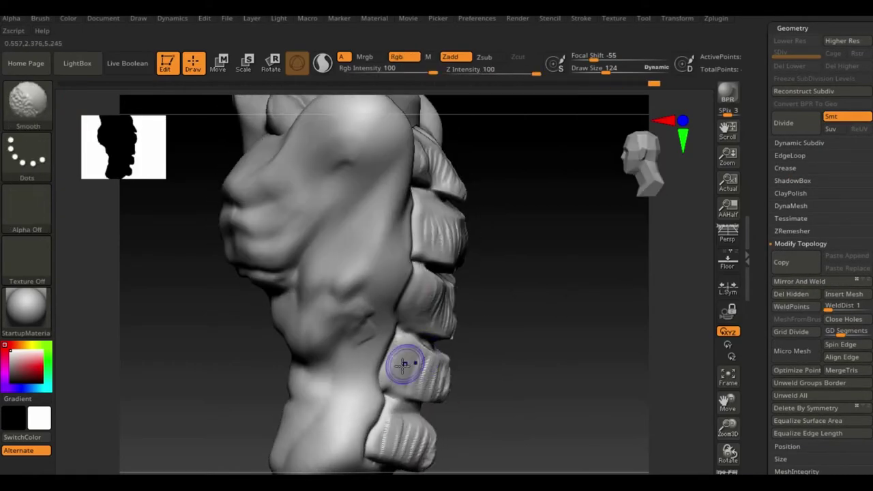
{"action": "key", "text": "b"}
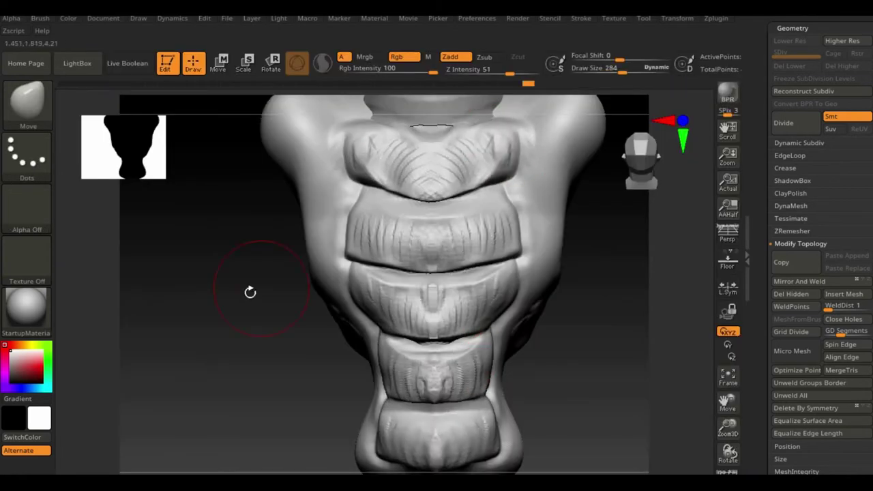
{"action": "mouse_move", "coordinate": [250, 292]}
{"action": "right_mouse_down"}
{"action": "mouse_move", "coordinate": [451, 302]}
{"action": "mouse_move", "coordinate": [561, 287]}
{"action": "right_mouse_up"}
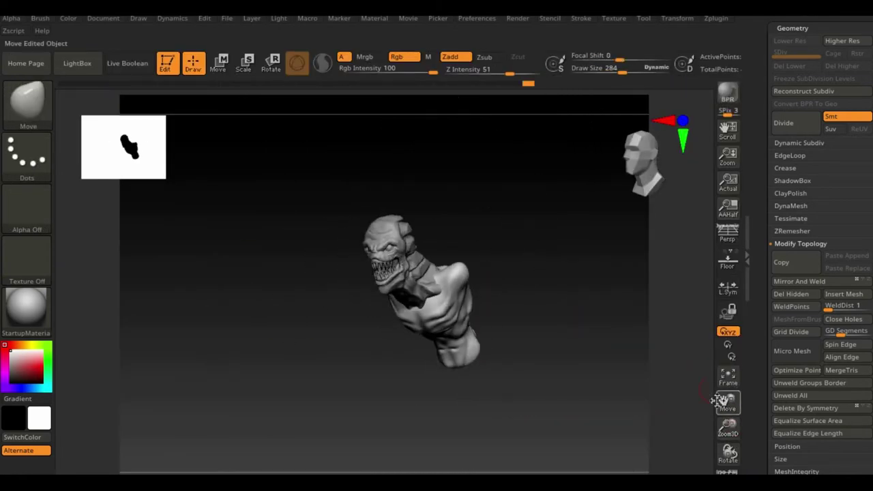
Draw a long ZSphere chain, bend it into an elbowed arm, convert it, and DynaMesh it at 128.
{"action": "mouse_move", "coordinate": [722, 400]}
{"action": "right_mouse_down"}
{"action": "mouse_move", "coordinate": [626, 350]}
{"action": "mouse_move", "coordinate": [681, 109]}
{"action": "right_mouse_up"}
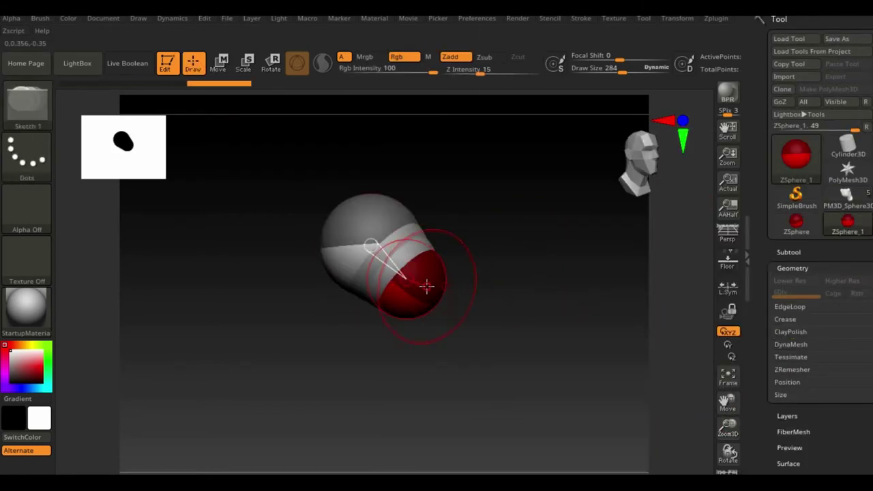
{"action": "left_click_drag", "start_coordinate": [426, 286], "coordinate": [426, 339]}
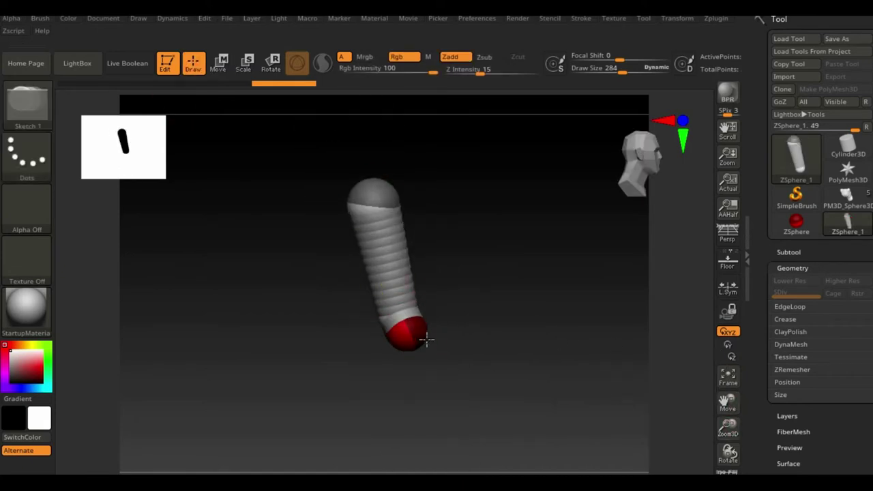
{"action": "key", "text": "w"}
{"action": "left_click", "coordinate": [200, 73]}
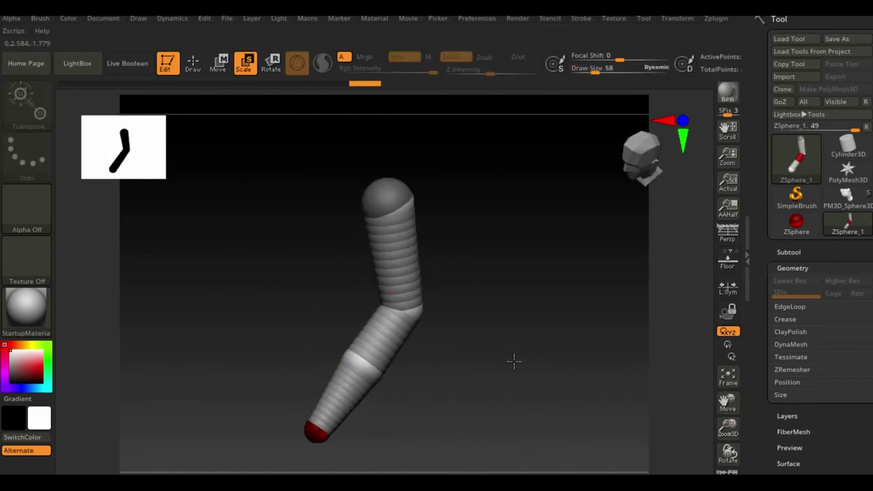
{"action": "left_click_drag", "start_coordinate": [512, 361], "coordinate": [436, 354]}
{"action": "left_click", "coordinate": [219, 66]}
{"action": "left_click", "coordinate": [199, 69]}
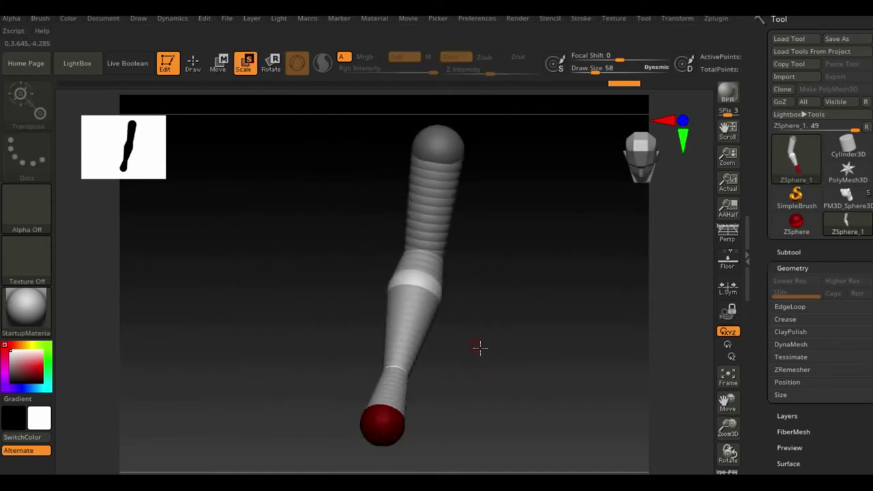
{"action": "left_click", "coordinate": [792, 233]}
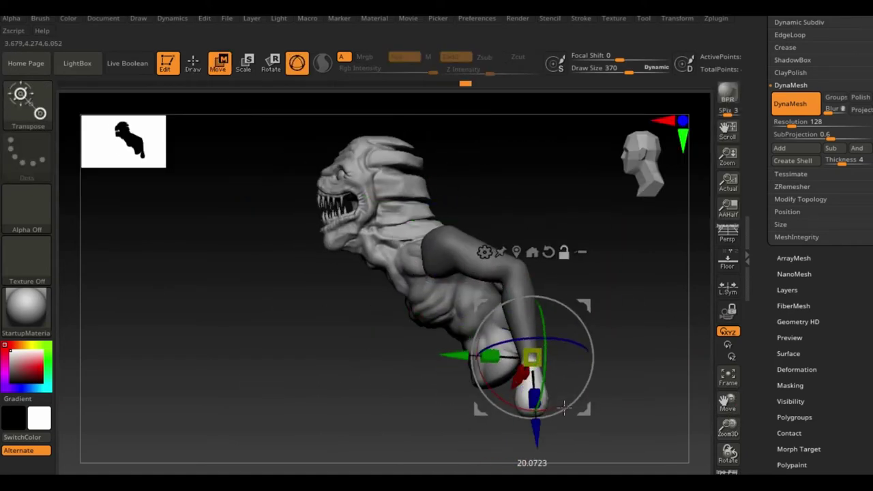
Orbit around the creature and its new arm to view it from behind.
{"action": "left_click_drag", "start_coordinate": [565, 408], "coordinate": [691, 361]}
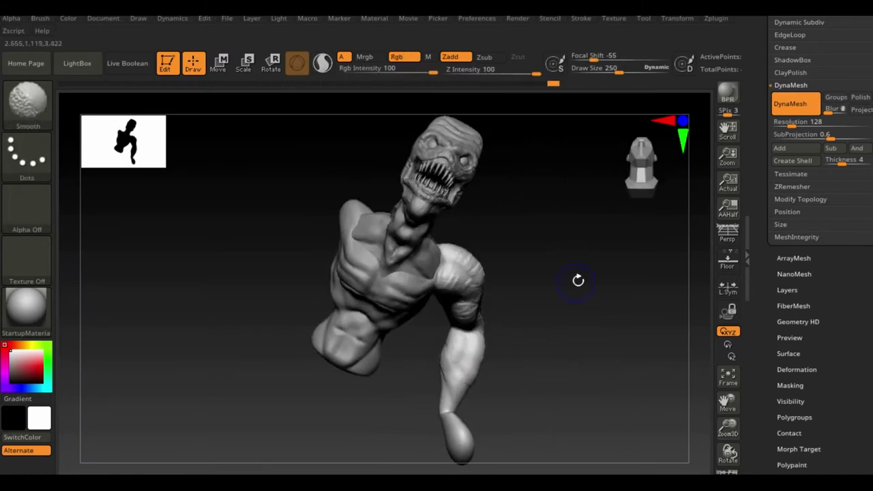
{"action": "left_click_drag", "start_coordinate": [578, 280], "coordinate": [469, 292]}
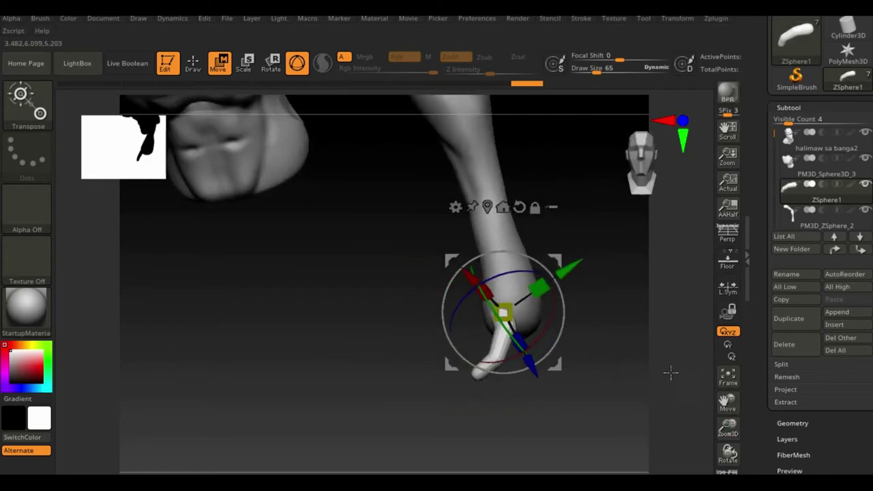
Select the finger piece and reposition it at the arm's end.
{"action": "left_click", "coordinate": [858, 197]}
{"action": "key", "text": "w"}
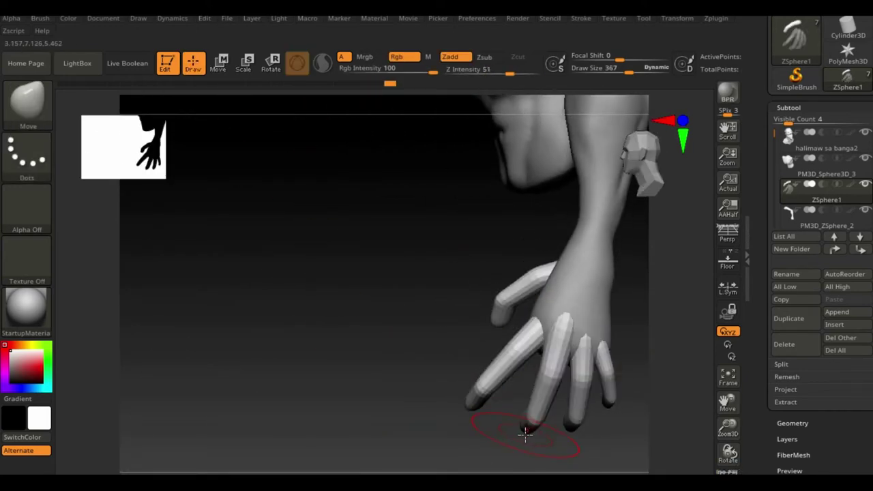
{"action": "left_click_drag", "start_coordinate": [306, 398], "coordinate": [549, 276]}
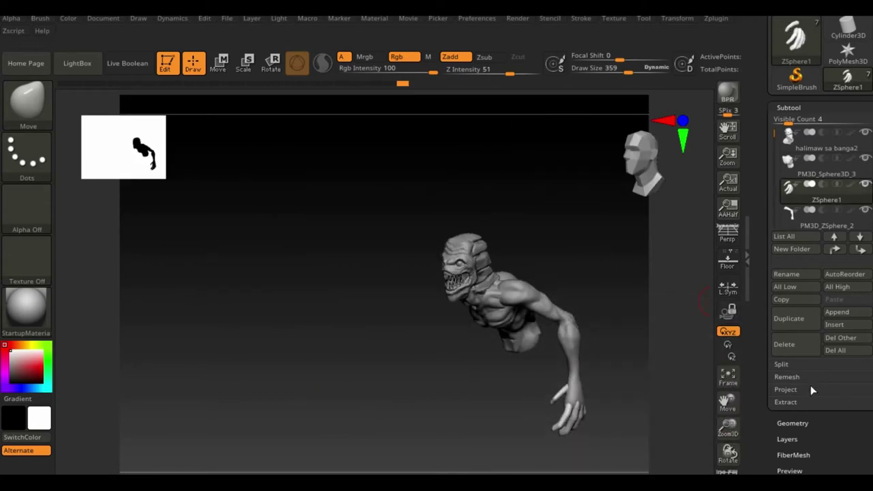
{"action": "scroll", "coordinate": [811, 386], "scroll_direction": "down", "scroll_amount": 2}
Select the arm-and-hand subtool and refine its surface with ClayBuildup.
{"action": "left_click", "coordinate": [846, 151]}
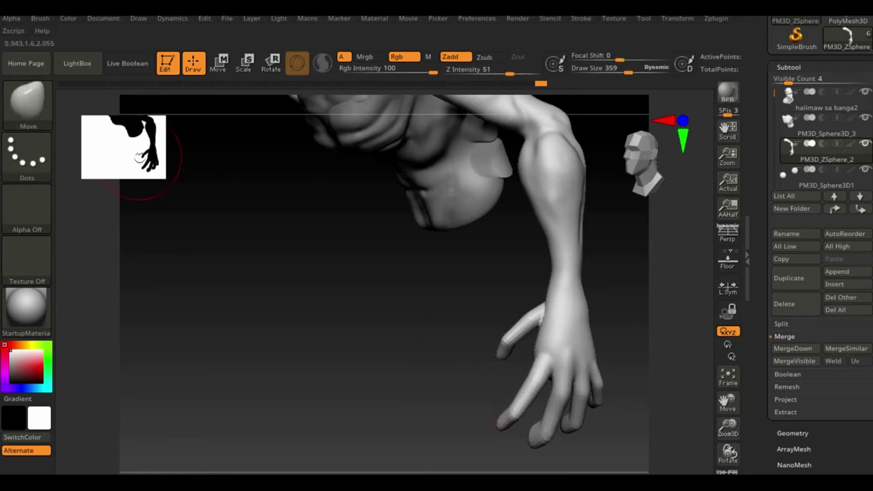
{"action": "left_click_drag", "start_coordinate": [437, 321], "coordinate": [468, 317]}
{"action": "key", "text": "b"}
{"action": "key", "text": "c"}
{"action": "key", "text": "b"}
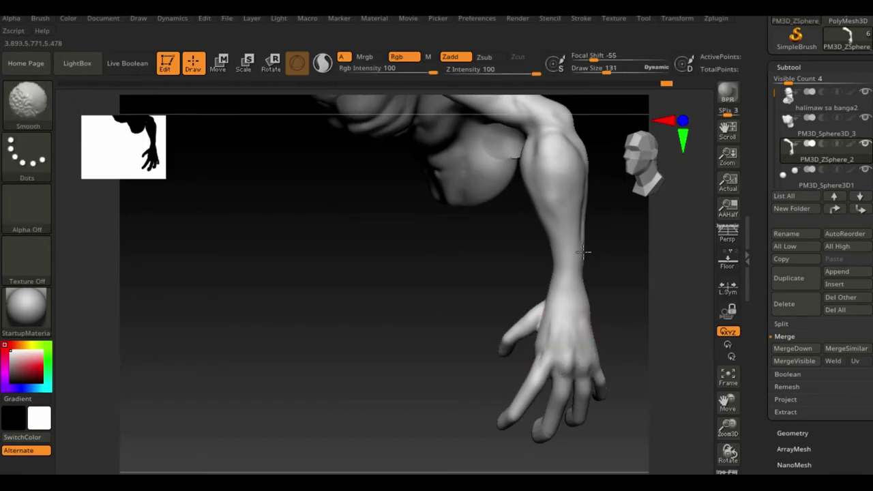
{"action": "left_click_drag", "start_coordinate": [541, 321], "coordinate": [524, 313]}
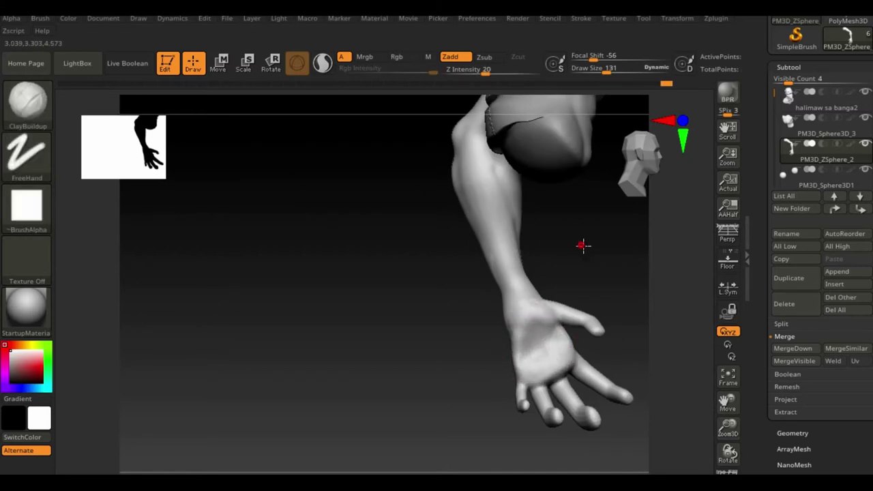
{"action": "mouse_move", "coordinate": [582, 245]}
{"action": "left_mouse_down"}
{"action": "mouse_move", "coordinate": [390, 248]}
{"action": "mouse_move", "coordinate": [557, 323]}
{"action": "mouse_move", "coordinate": [565, 365]}
{"action": "mouse_move", "coordinate": [507, 355]}
{"action": "mouse_move", "coordinate": [572, 366]}
{"action": "mouse_move", "coordinate": [519, 342]}
{"action": "mouse_move", "coordinate": [503, 361]}
{"action": "mouse_move", "coordinate": [509, 347]}
{"action": "mouse_move", "coordinate": [625, 331]}
{"action": "mouse_move", "coordinate": [517, 360]}
{"action": "mouse_move", "coordinate": [566, 339]}
{"action": "left_mouse_up"}
Mirror the arm to the creature's other side with SubTool Master.
{"action": "left_click", "coordinate": [716, 18]}
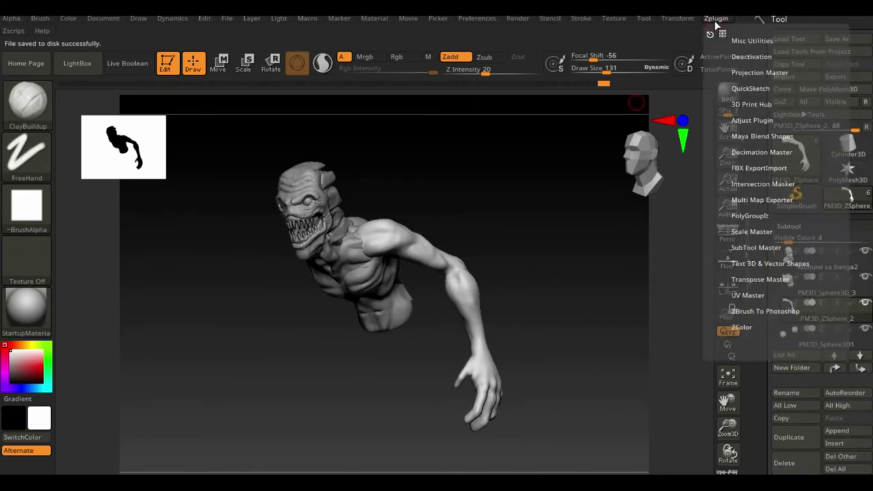
{"action": "left_click", "coordinate": [737, 41]}
{"action": "left_click", "coordinate": [357, 353]}
{"action": "mouse_move", "coordinate": [593, 272]}
{"action": "left_mouse_down"}
{"action": "mouse_move", "coordinate": [585, 371]}
{"action": "mouse_move", "coordinate": [605, 255]}
{"action": "mouse_move", "coordinate": [524, 419]}
{"action": "left_mouse_up"}
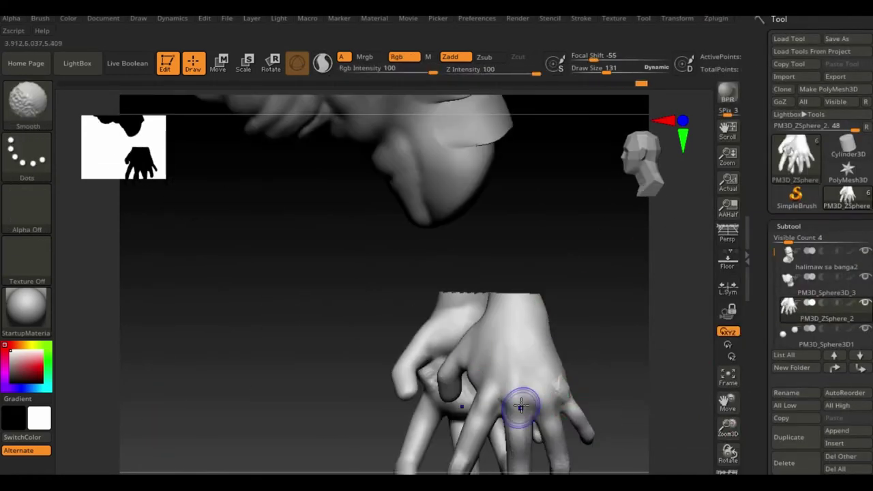
Try DamStandard and Inflate, then flatten the fingertips with TrimDynamic.
{"action": "key", "text": "b"}
{"action": "key", "text": "d"}
{"action": "key", "text": "s"}
{"action": "mouse_move", "coordinate": [523, 370]}
{"action": "left_mouse_down"}
{"action": "mouse_move", "coordinate": [528, 359]}
{"action": "mouse_move", "coordinate": [425, 356]}
{"action": "mouse_move", "coordinate": [361, 295]}
{"action": "left_mouse_up"}
{"action": "key", "text": "b"}
{"action": "key", "text": "i"}
{"action": "key", "text": "n"}
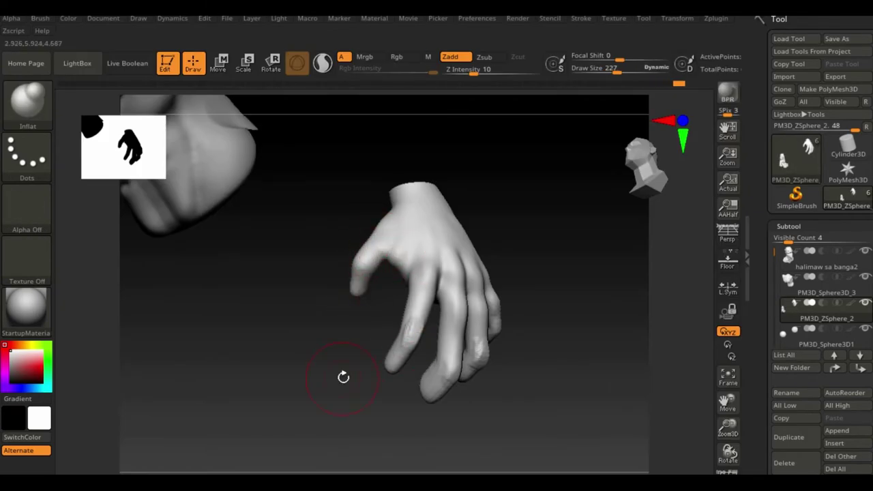
{"action": "mouse_move", "coordinate": [343, 377]}
{"action": "left_mouse_down"}
{"action": "mouse_move", "coordinate": [546, 273]}
{"action": "mouse_move", "coordinate": [507, 289]}
{"action": "mouse_move", "coordinate": [550, 423]}
{"action": "mouse_move", "coordinate": [529, 364]}
{"action": "mouse_move", "coordinate": [477, 331]}
{"action": "left_mouse_up"}
{"action": "key", "text": "b"}
{"action": "key", "text": "t"}
{"action": "key", "text": "d"}
{"action": "mouse_move", "coordinate": [531, 357]}
{"action": "left_mouse_down"}
{"action": "mouse_move", "coordinate": [605, 322]}
{"action": "mouse_move", "coordinate": [554, 360]}
{"action": "mouse_move", "coordinate": [379, 357]}
{"action": "left_mouse_up"}
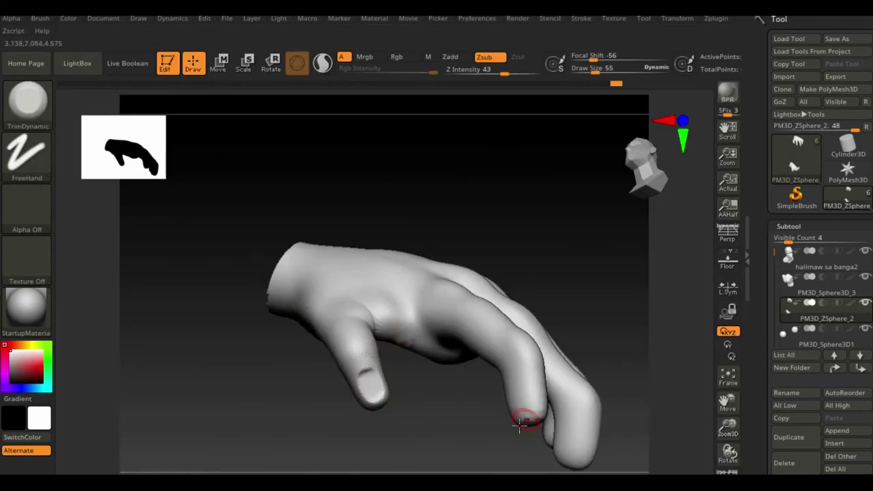
Carve a crease across the middle finger with DamStandard at intensity 33.
{"action": "mouse_move", "coordinate": [520, 424]}
{"action": "left_mouse_down"}
{"action": "mouse_move", "coordinate": [481, 347]}
{"action": "mouse_move", "coordinate": [557, 332]}
{"action": "left_mouse_up"}
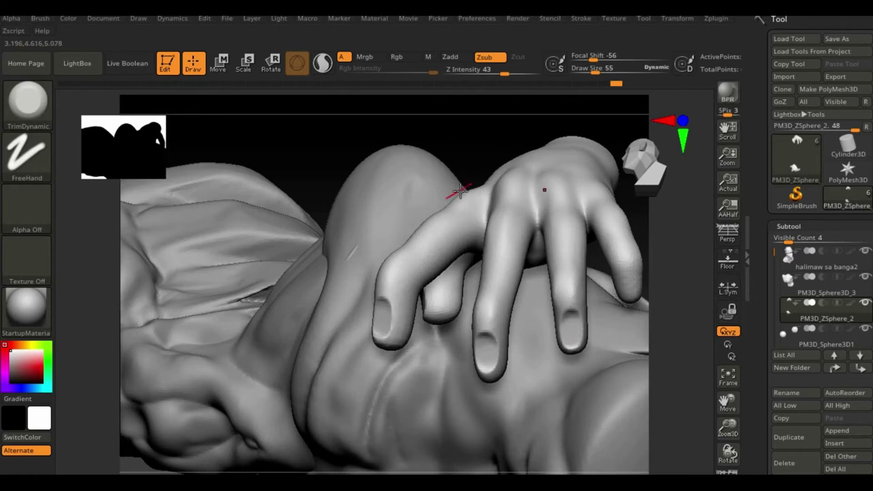
{"action": "mouse_move", "coordinate": [460, 193]}
{"action": "left_mouse_down"}
{"action": "mouse_move", "coordinate": [634, 406]}
{"action": "mouse_move", "coordinate": [614, 189]}
{"action": "mouse_move", "coordinate": [296, 343]}
{"action": "mouse_move", "coordinate": [526, 299]}
{"action": "left_mouse_up"}
{"action": "key", "text": "b"}
{"action": "key", "text": "d"}
{"action": "key", "text": "s"}
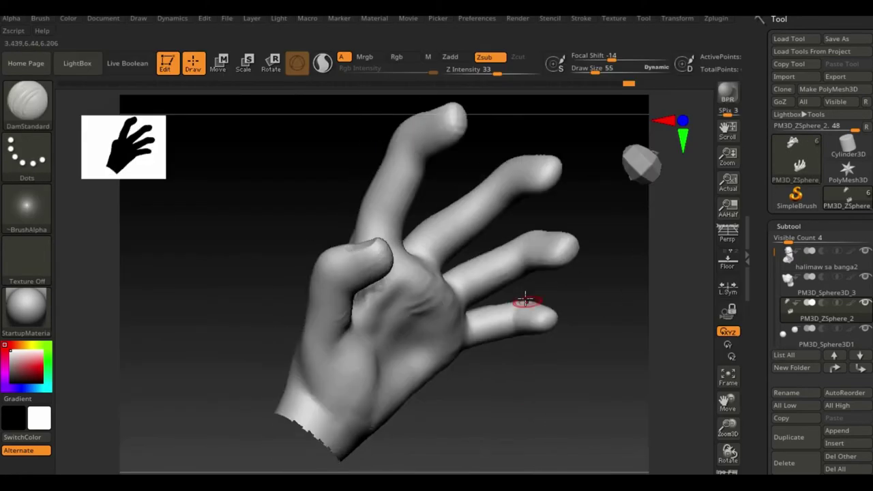
{"action": "left_click_drag", "start_coordinate": [408, 143], "coordinate": [530, 195]}
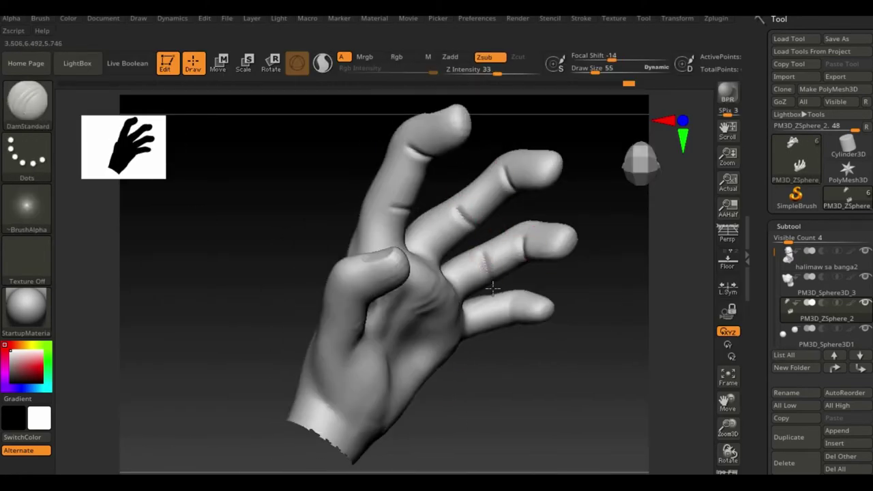
{"action": "mouse_move", "coordinate": [492, 288]}
{"action": "left_mouse_down"}
{"action": "mouse_move", "coordinate": [302, 286]}
{"action": "mouse_move", "coordinate": [437, 256]}
{"action": "left_mouse_up"}
{"action": "left_click_drag", "start_coordinate": [335, 289], "coordinate": [367, 249]}
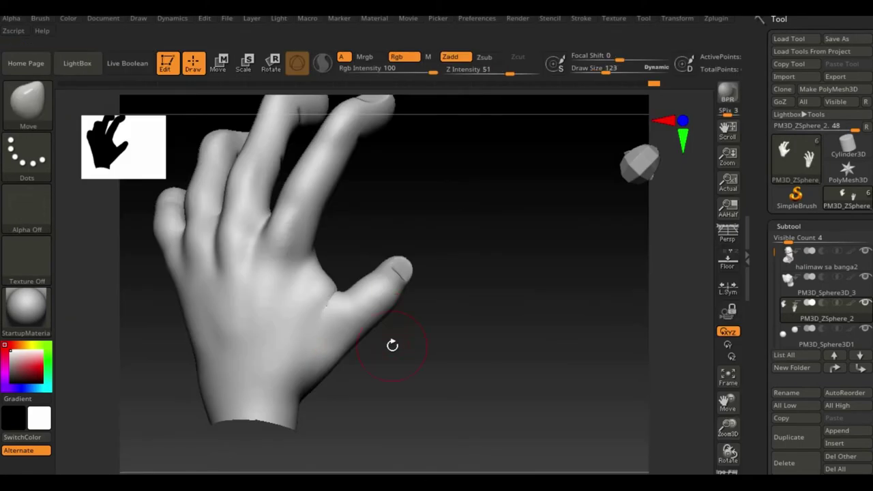
{"action": "mouse_move", "coordinate": [392, 343]}
{"action": "left_mouse_down"}
{"action": "mouse_move", "coordinate": [437, 379]}
{"action": "mouse_move", "coordinate": [424, 332]}
{"action": "mouse_move", "coordinate": [576, 421]}
{"action": "mouse_move", "coordinate": [247, 206]}
{"action": "left_mouse_up"}
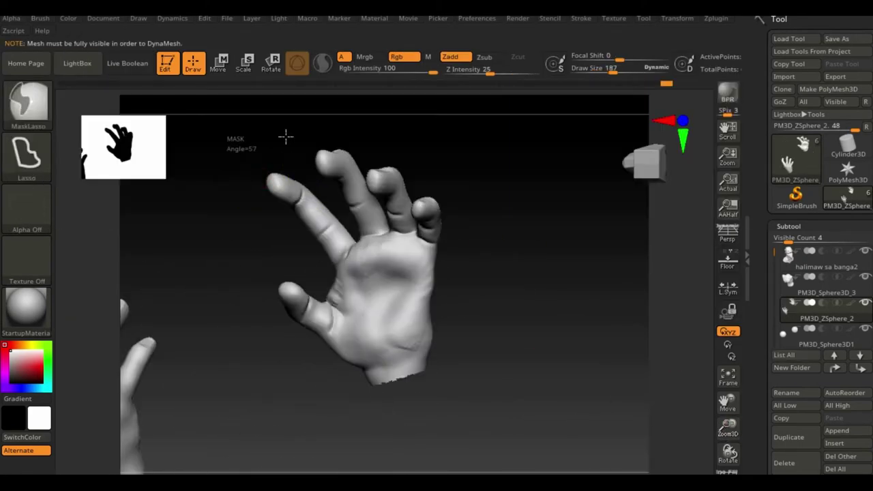
{"action": "left_click_drag", "start_coordinate": [297, 328], "coordinate": [410, 239]}
Resize the hand with the Transpose Scale gizmo.
{"action": "key", "text": "e"}
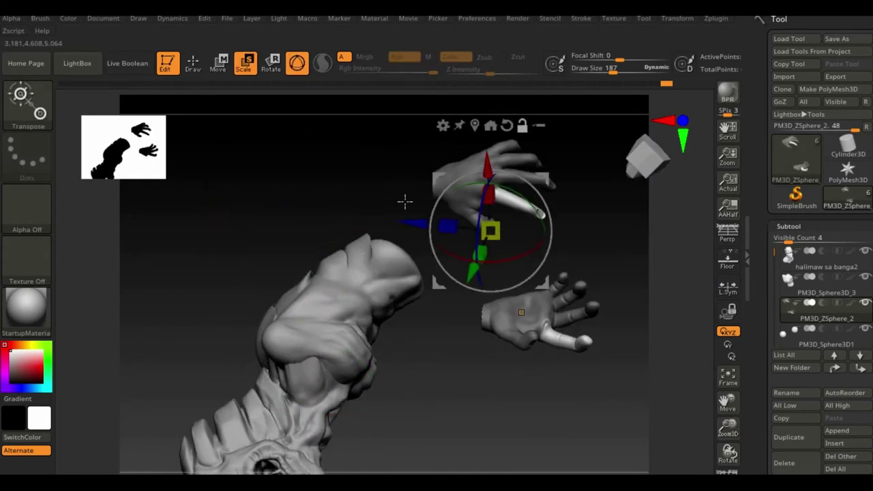
{"action": "left_click_drag", "start_coordinate": [486, 76], "coordinate": [716, 382]}
{"action": "left_click", "coordinate": [728, 378]}
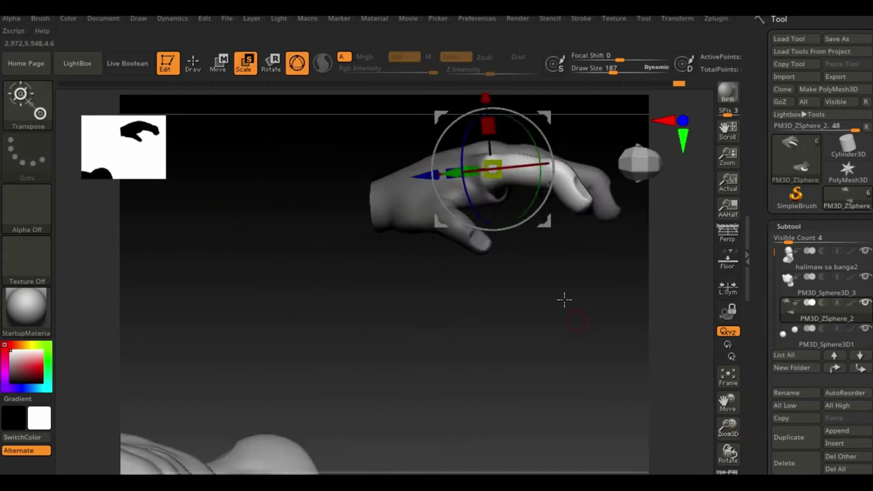
{"action": "mouse_move", "coordinate": [395, 244]}
{"action": "left_mouse_down"}
{"action": "mouse_move", "coordinate": [423, 273]}
{"action": "mouse_move", "coordinate": [556, 247]}
{"action": "mouse_move", "coordinate": [577, 302]}
{"action": "mouse_move", "coordinate": [375, 232]}
{"action": "left_mouse_up"}
{"action": "key", "text": "q"}
{"action": "left_click_drag", "start_coordinate": [322, 372], "coordinate": [341, 355]}
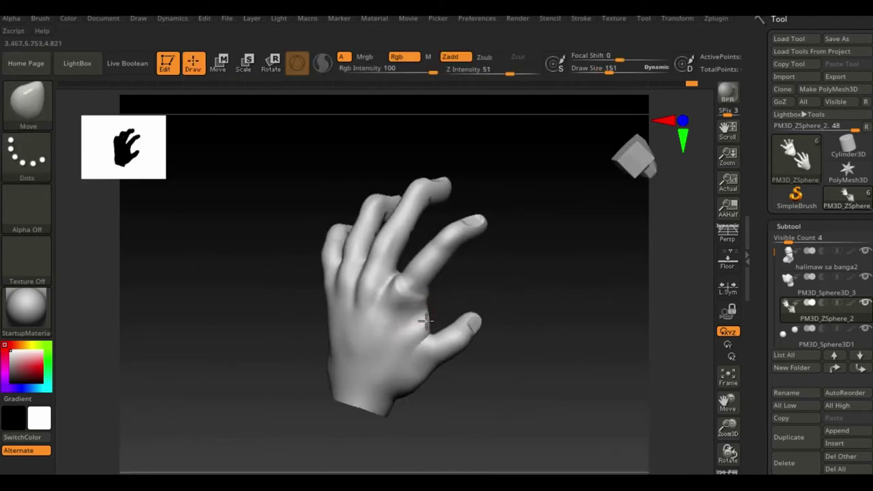
Curl and detail the fingers with ClayBuildup, checking from several angles.
{"action": "key", "text": "b"}
{"action": "key", "text": "c"}
{"action": "key", "text": "b"}
{"action": "mouse_move", "coordinate": [403, 325]}
{"action": "left_mouse_down"}
{"action": "mouse_move", "coordinate": [571, 300]}
{"action": "mouse_move", "coordinate": [548, 280]}
{"action": "mouse_move", "coordinate": [377, 268]}
{"action": "left_mouse_up"}
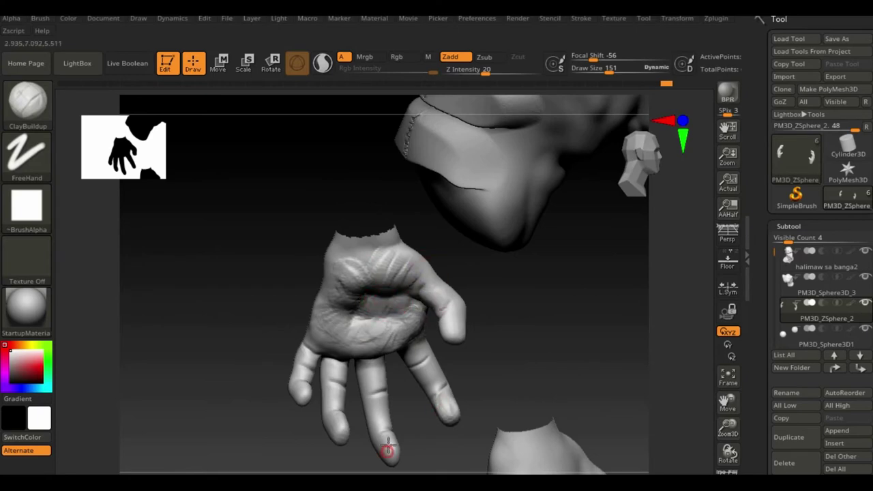
{"action": "mouse_move", "coordinate": [315, 329]}
{"action": "left_mouse_down"}
{"action": "mouse_move", "coordinate": [361, 273]}
{"action": "mouse_move", "coordinate": [382, 294]}
{"action": "left_mouse_up"}
{"action": "left_click_drag", "start_coordinate": [728, 427], "coordinate": [496, 265]}
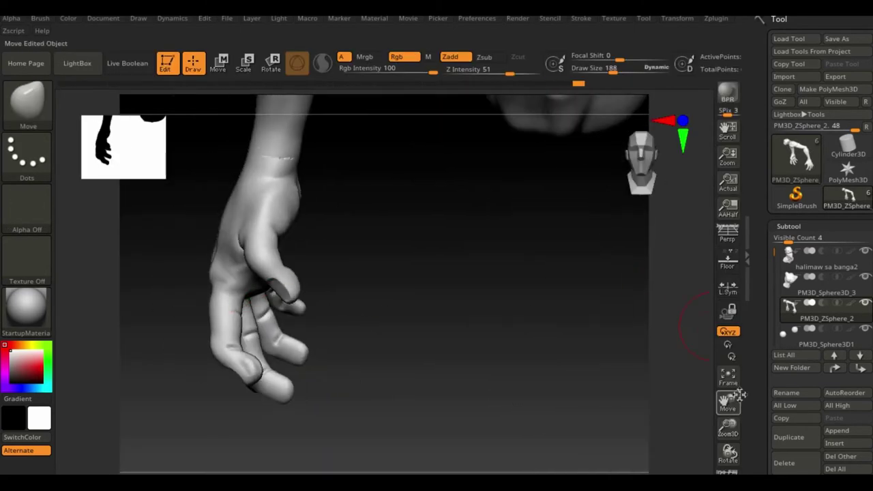
Select PM3D_Sphere3D1_1 and stretch it into a tall thin capsule.
{"action": "left_click", "coordinate": [796, 112]}
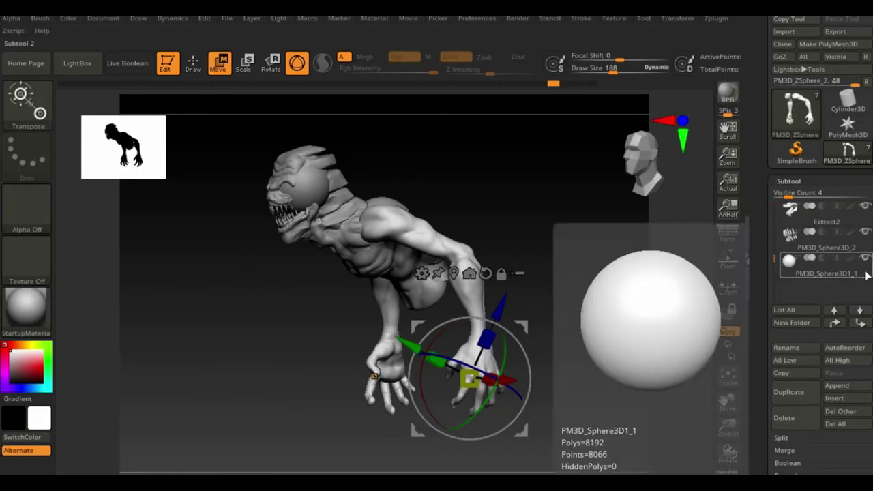
{"action": "left_click", "coordinate": [194, 68]}
{"action": "left_click", "coordinate": [218, 64]}
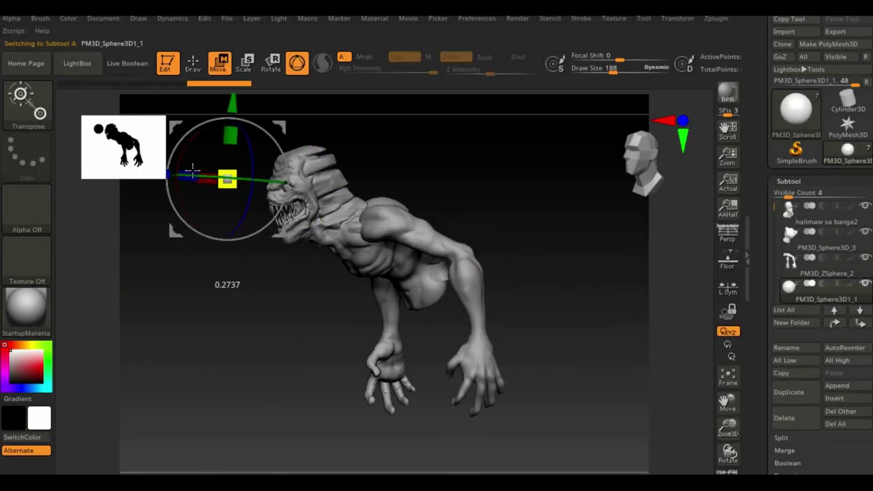
{"action": "left_click_drag", "start_coordinate": [141, 303], "coordinate": [255, 189]}
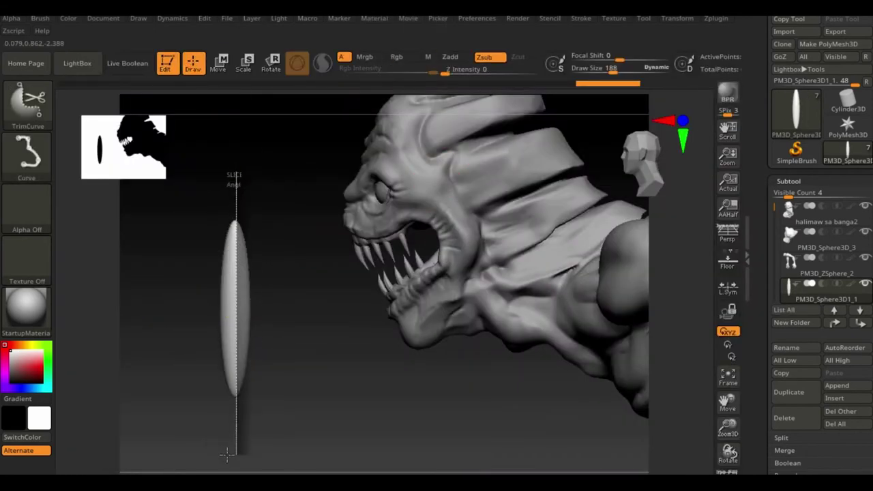
Add a Bend deformer to curve the claw and move it onto the fingertips.
{"action": "left_click", "coordinate": [218, 64]}
{"action": "left_click", "coordinate": [332, 235]}
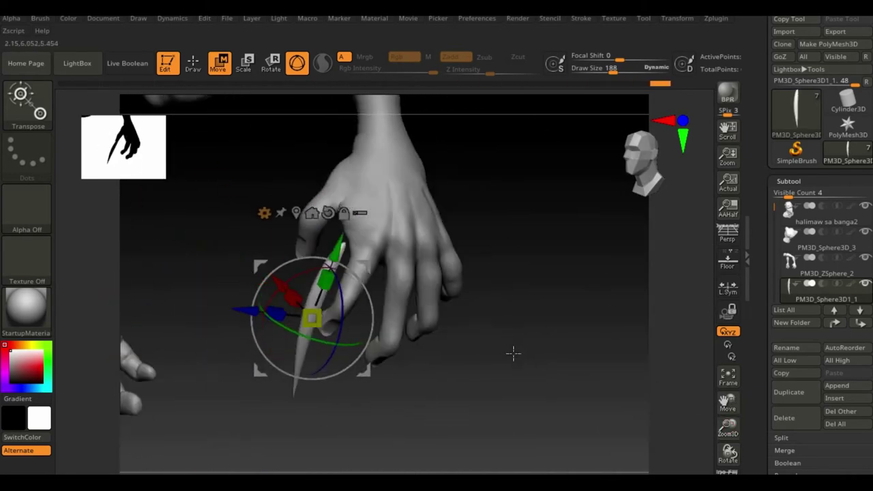
{"action": "mouse_move", "coordinate": [514, 353]}
{"action": "left_mouse_down"}
{"action": "mouse_move", "coordinate": [583, 345]}
{"action": "mouse_move", "coordinate": [478, 273]}
{"action": "left_mouse_up"}
{"action": "mouse_move", "coordinate": [362, 130]}
{"action": "left_mouse_down"}
{"action": "mouse_move", "coordinate": [536, 355]}
{"action": "mouse_move", "coordinate": [220, 268]}
{"action": "mouse_move", "coordinate": [242, 357]}
{"action": "mouse_move", "coordinate": [593, 364]}
{"action": "mouse_move", "coordinate": [474, 361]}
{"action": "mouse_move", "coordinate": [519, 307]}
{"action": "left_mouse_up"}
{"action": "key", "text": "q"}
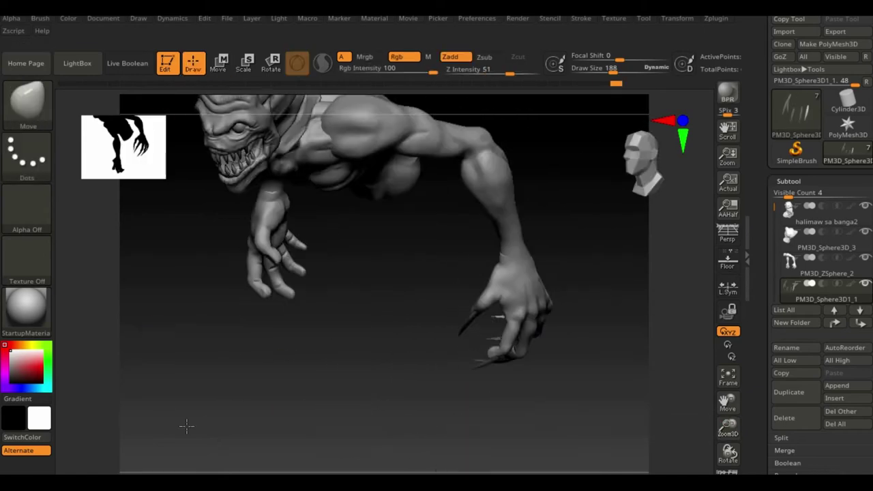
{"action": "mouse_move", "coordinate": [185, 425]}
{"action": "left_mouse_down"}
{"action": "mouse_move", "coordinate": [82, 343]}
{"action": "mouse_move", "coordinate": [604, 253]}
{"action": "left_mouse_up"}
Mirror the claws onto the other hand with SubTool Master, then pick ClayBuildup.
{"action": "left_click", "coordinate": [716, 18]}
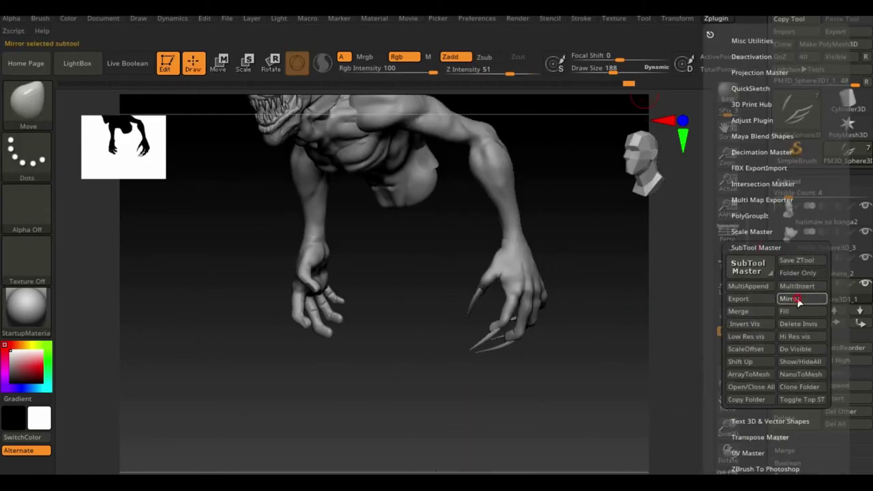
{"action": "left_click", "coordinate": [799, 302]}
{"action": "mouse_move", "coordinate": [410, 307]}
{"action": "left_mouse_down"}
{"action": "mouse_move", "coordinate": [540, 360]}
{"action": "mouse_move", "coordinate": [636, 333]}
{"action": "left_mouse_up"}
{"action": "left_click", "coordinate": [27, 101]}
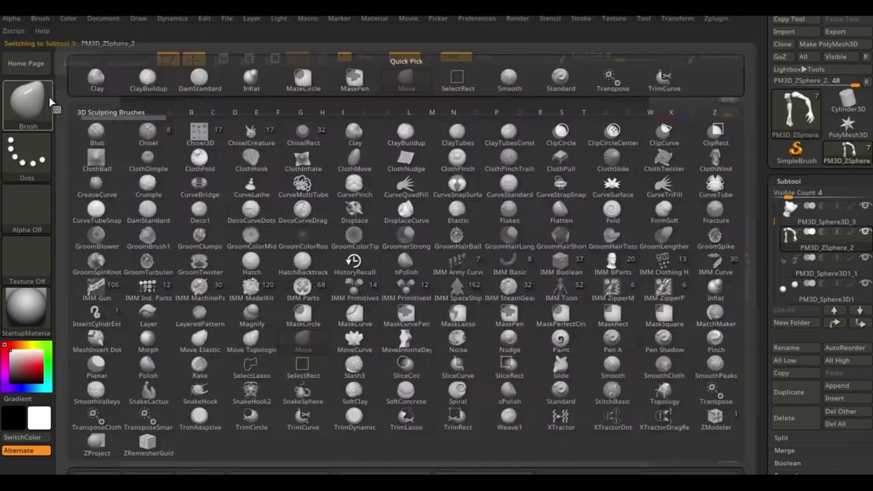
{"action": "left_click", "coordinate": [192, 175]}
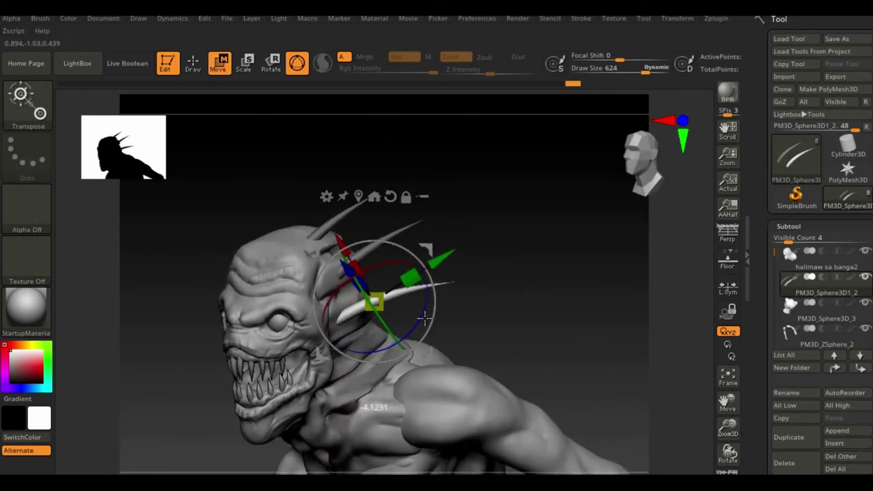
Step through the spike placement along the head and back with undo and redo.
{"action": "key", "text": "ctrl+z"}
{"action": "key", "text": "ctrl+z"}
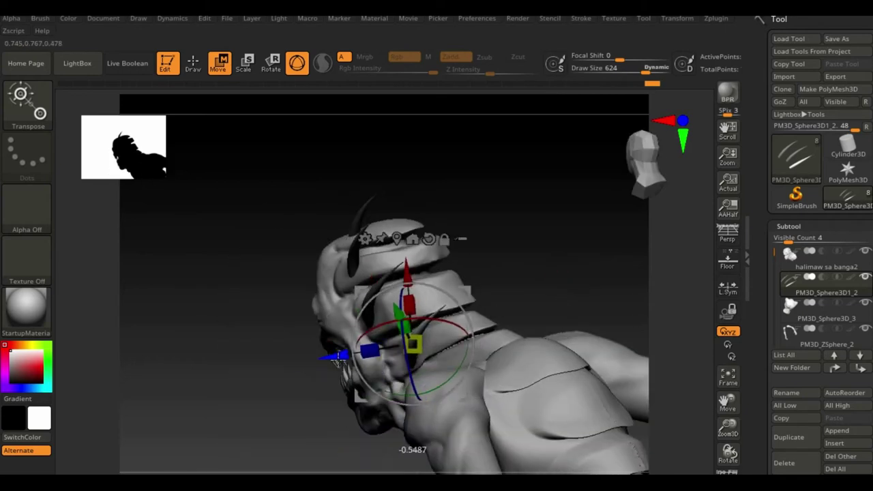
{"action": "key", "text": "ctrl+z"}
{"action": "key", "text": "ctrl+z"}
{"action": "key", "text": "ctrl+shift+z"}
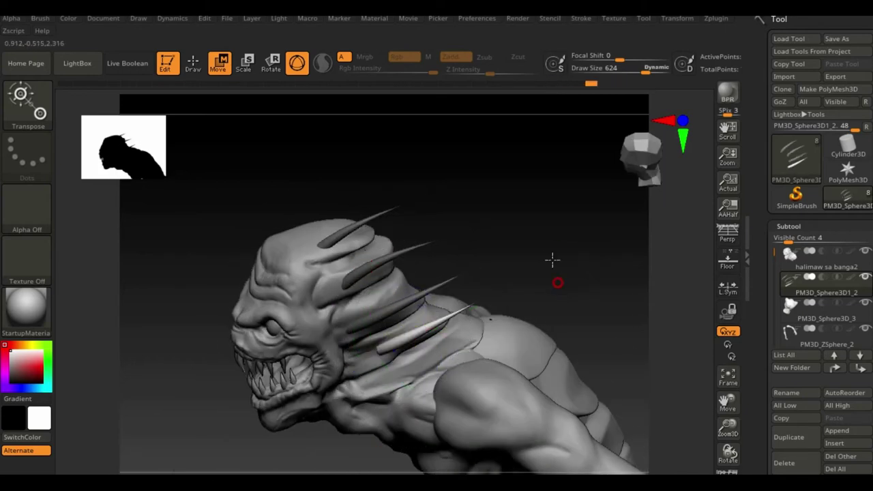
{"action": "key", "text": "ctrl+shift+z"}
{"action": "key", "text": "ctrl+shift+z"}
{"action": "key", "text": "ctrl+shift+z"}
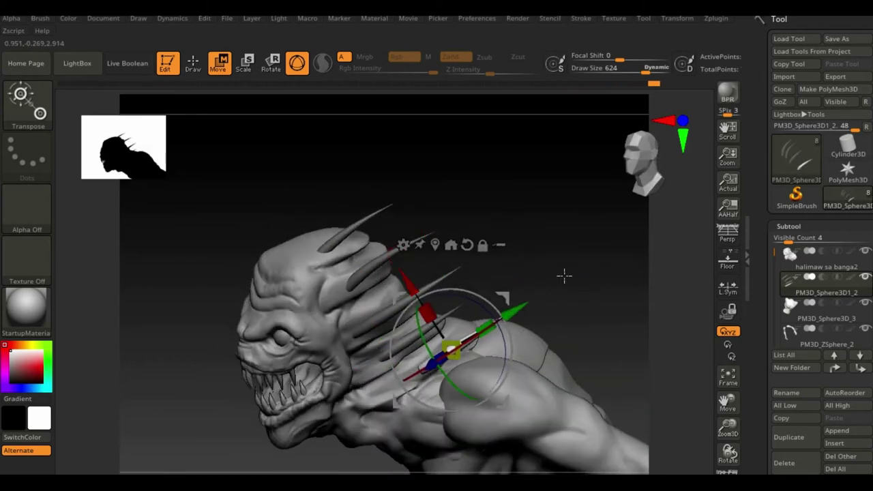
{"action": "key", "text": "ctrl+shift+z"}
{"action": "key", "text": "ctrl+shift+z"}
{"action": "key", "text": "ctrl+shift+z"}
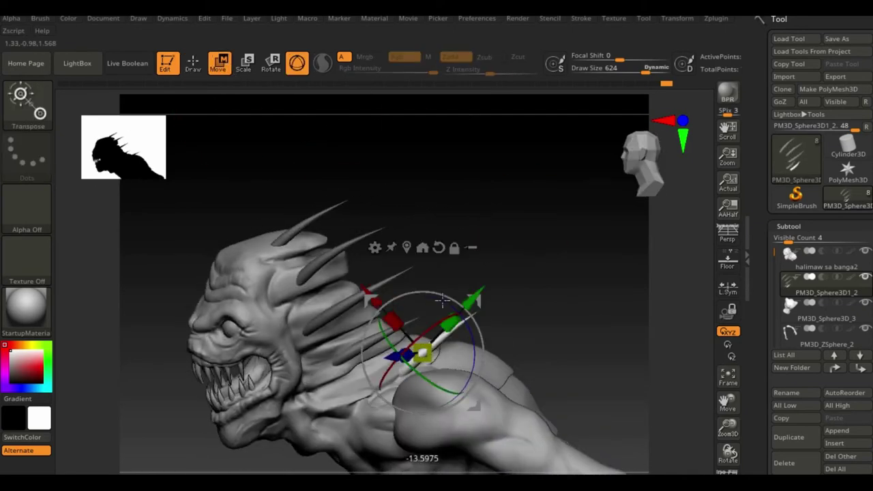
{"action": "key", "text": "ctrl+z"}
{"action": "key", "text": "ctrl+z"}
{"action": "key", "text": "ctrl+z"}
{"action": "key", "text": "ctrl+z"}
{"action": "key", "text": "ctrl+z"}
{"action": "key", "text": "ctrl+z"}
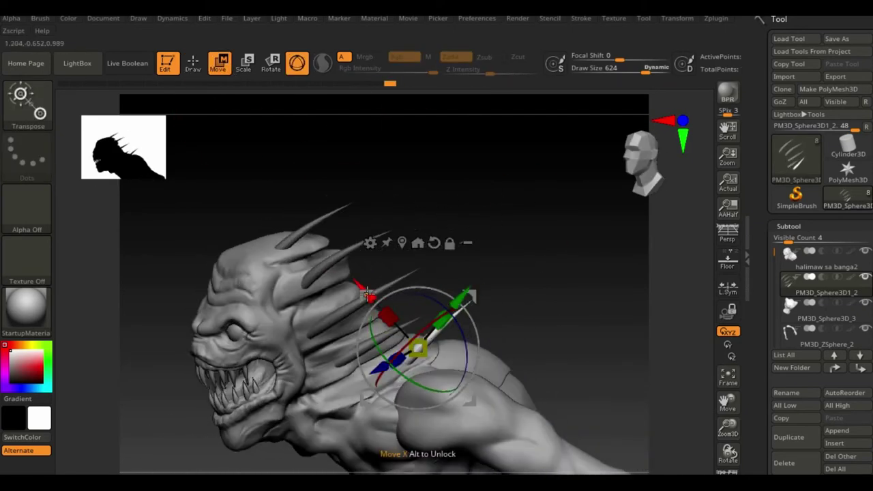
{"action": "key", "text": "ctrl+shift+z"}
{"action": "key", "text": "ctrl+shift+z"}
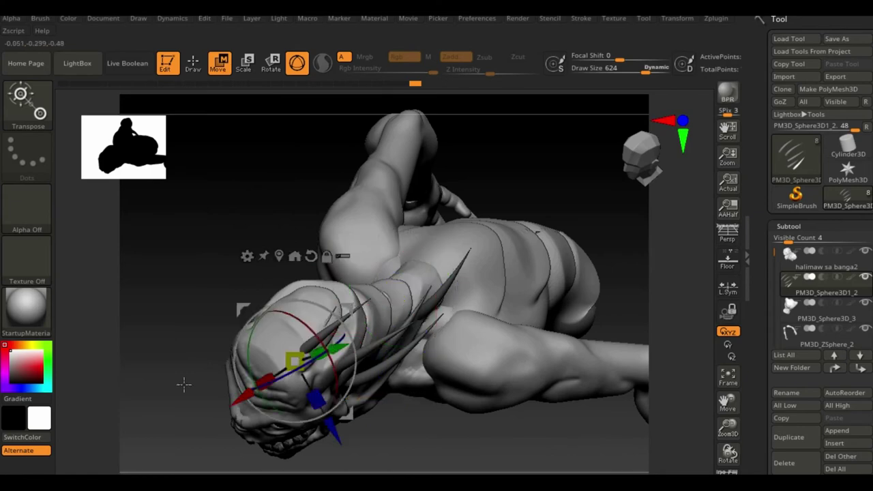
{"action": "key", "text": "ctrl+shift+z"}
{"action": "key", "text": "ctrl+shift+z"}
{"action": "key", "text": "ctrl+shift+z"}
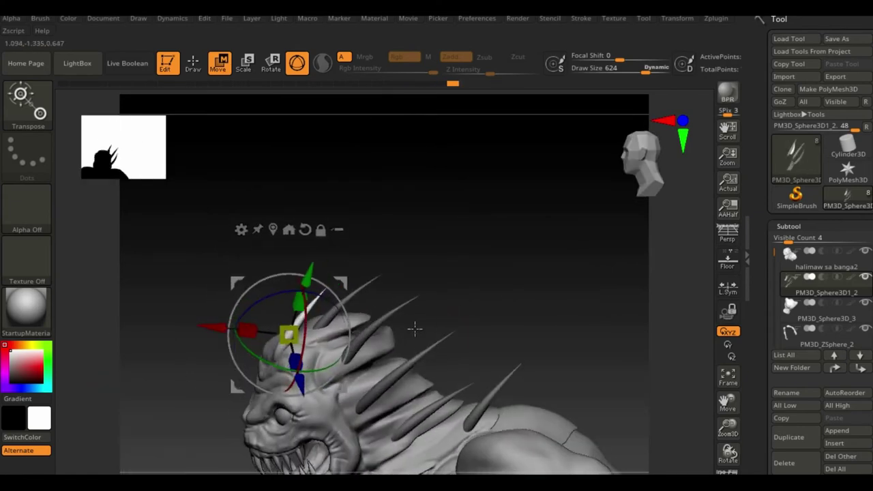
{"action": "key", "text": "ctrl+shift+z"}
{"action": "key", "text": "ctrl+shift+z"}
{"action": "key", "text": "ctrl+shift+z"}
{"action": "key", "text": "ctrl+shift+z"}
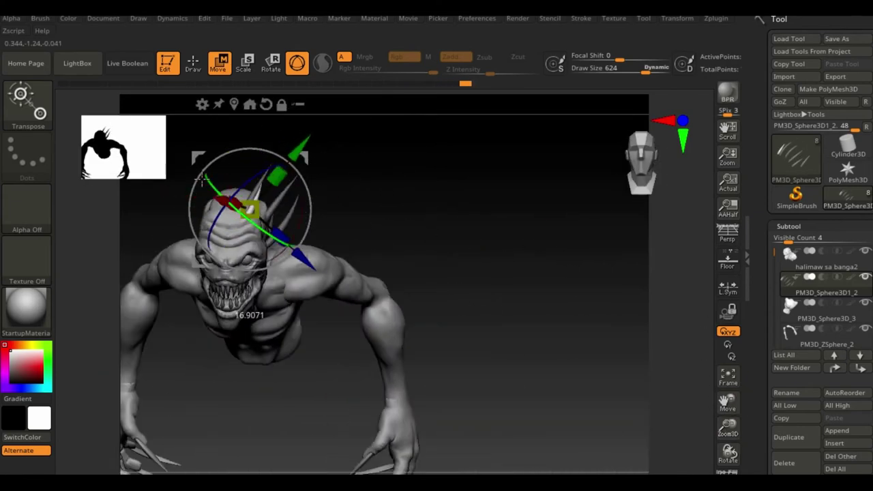
{"action": "key", "text": "ctrl+shift+z"}
{"action": "key", "text": "ctrl+shift+z"}
{"action": "left_click_drag", "start_coordinate": [466, 161], "coordinate": [519, 335]}
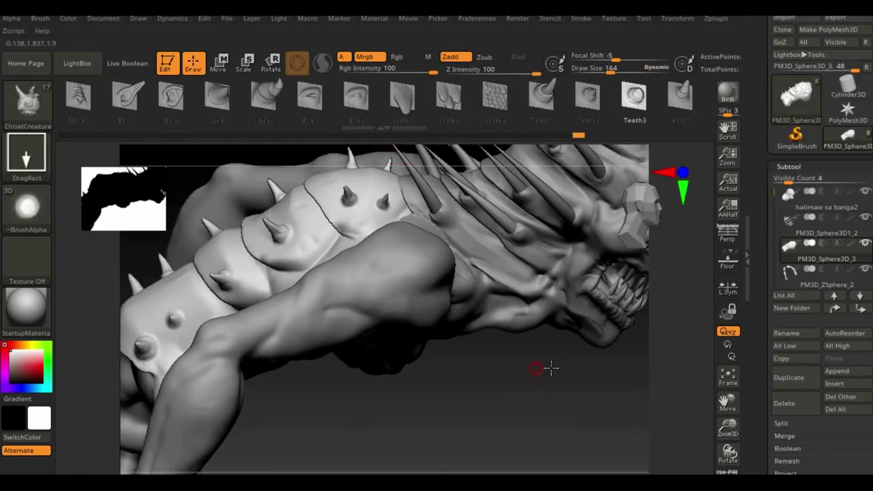
{"action": "left_click_drag", "start_coordinate": [551, 368], "coordinate": [208, 349]}
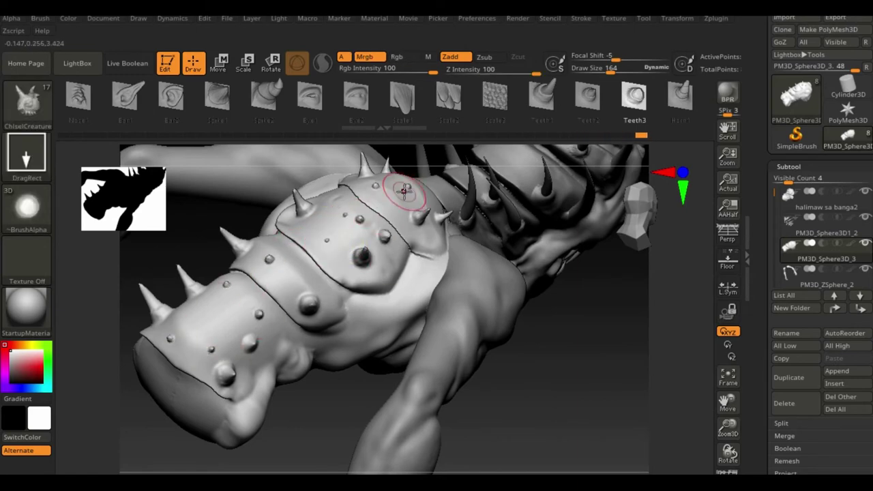
Rotate the creature and cycle brushes from Pinch to DamStandard.
{"action": "mouse_move", "coordinate": [404, 192]}
{"action": "right_mouse_down"}
{"action": "mouse_move", "coordinate": [323, 270]}
{"action": "mouse_move", "coordinate": [363, 253]}
{"action": "right_mouse_up"}
{"action": "key", "text": "b"}
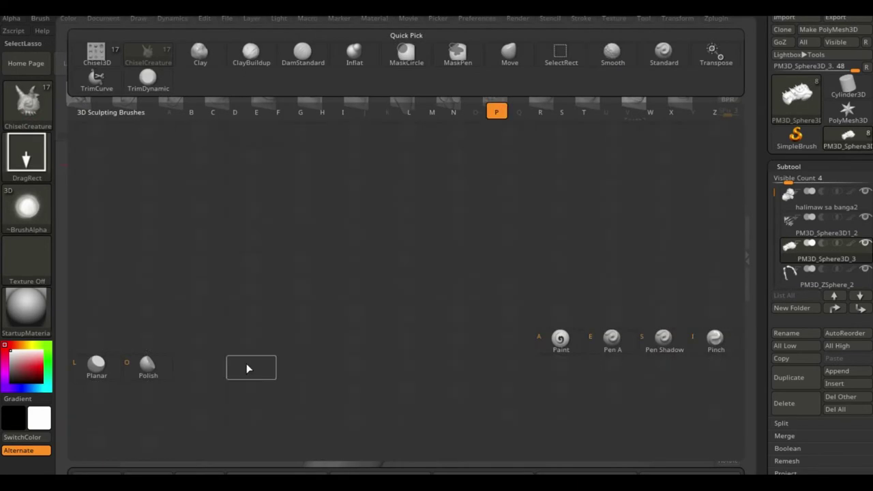
{"action": "key", "text": "p"}
{"action": "key", "text": "i"}
{"action": "key", "text": "b"}
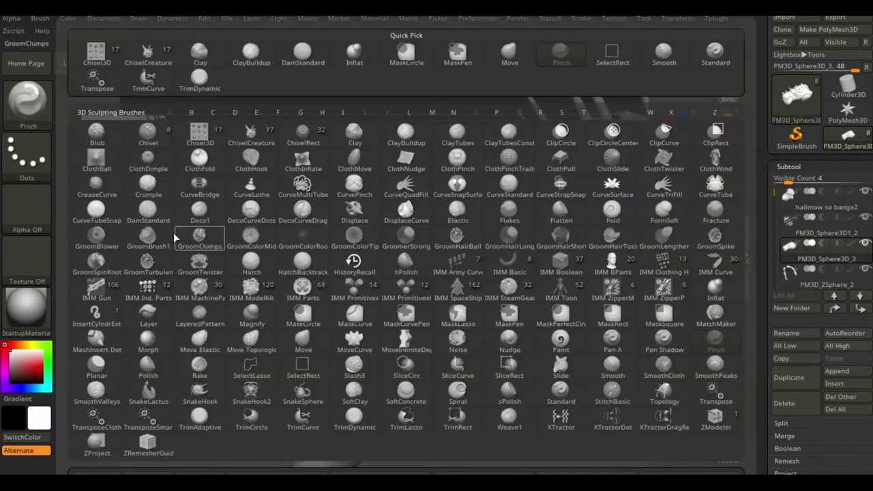
{"action": "key", "text": "d"}
{"action": "key", "text": "s"}
Select the PM3D_ZSphere_2 subtool and orbit to the studded shoulder.
{"action": "right_click_drag", "start_coordinate": [411, 256], "coordinate": [698, 269]}
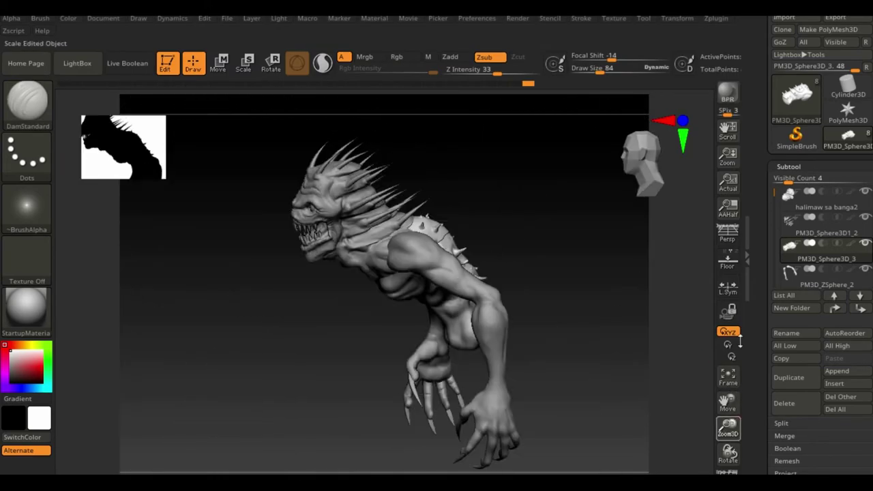
{"action": "left_click", "coordinate": [790, 275]}
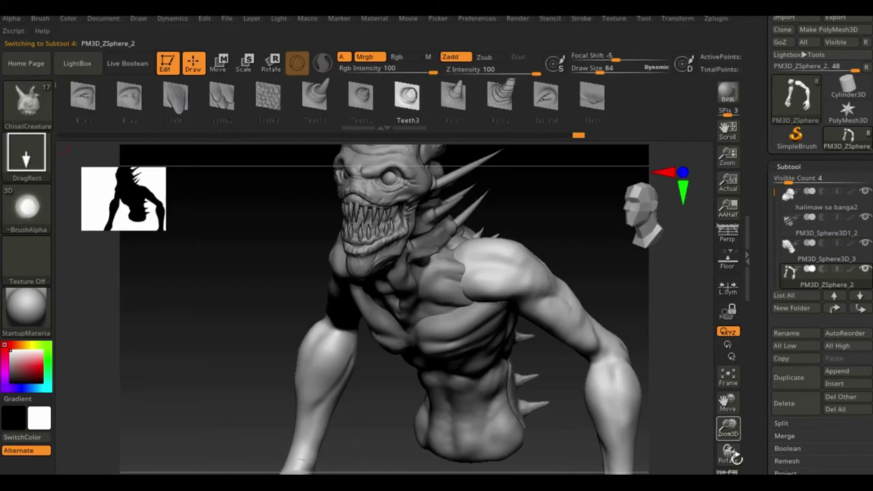
{"action": "mouse_move", "coordinate": [486, 273]}
{"action": "right_mouse_down"}
{"action": "mouse_move", "coordinate": [522, 191]}
{"action": "mouse_move", "coordinate": [618, 433]}
{"action": "mouse_move", "coordinate": [454, 251]}
{"action": "right_mouse_up"}
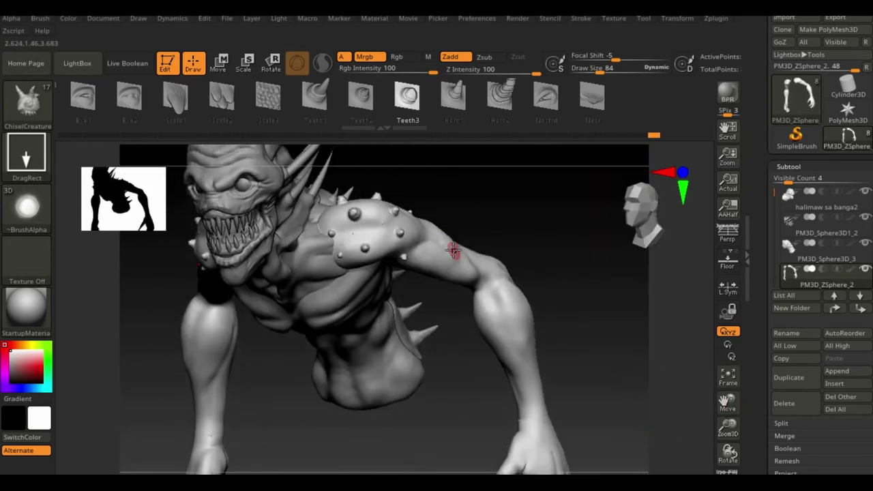
{"action": "right_click_drag", "start_coordinate": [507, 287], "coordinate": [348, 224]}
Return to DamStandard and zoom out to review the studs along arm and torso.
{"action": "key", "text": "b"}
{"action": "key", "text": "d"}
{"action": "key", "text": "s"}
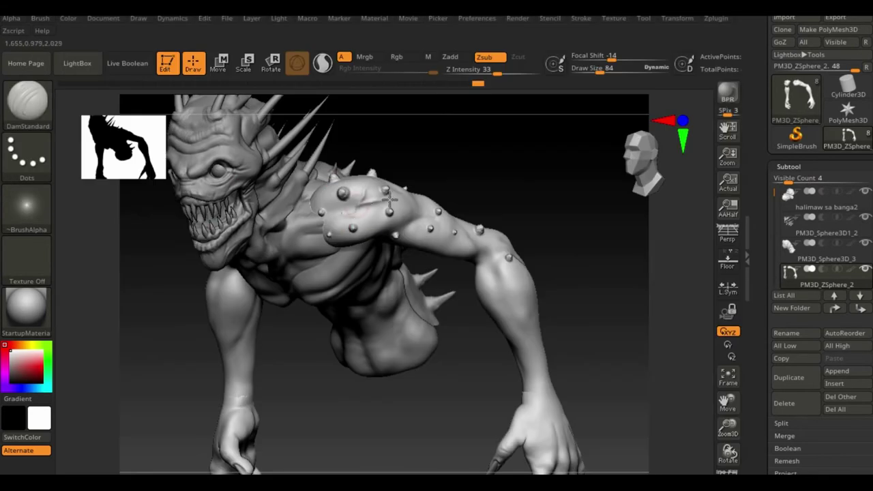
{"action": "right_click_drag", "start_coordinate": [390, 198], "coordinate": [496, 280]}
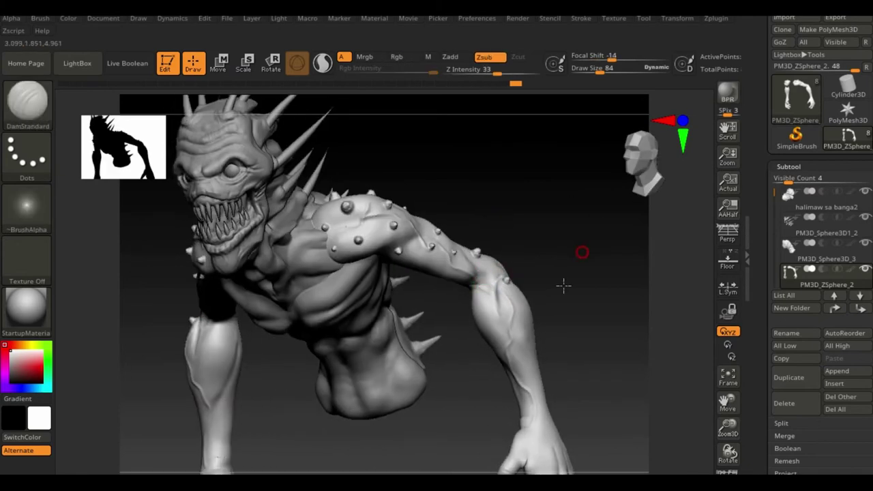
{"action": "left_click_drag", "start_coordinate": [728, 427], "coordinate": [598, 366]}
{"action": "right_click_drag", "start_coordinate": [598, 366], "coordinate": [575, 302]}
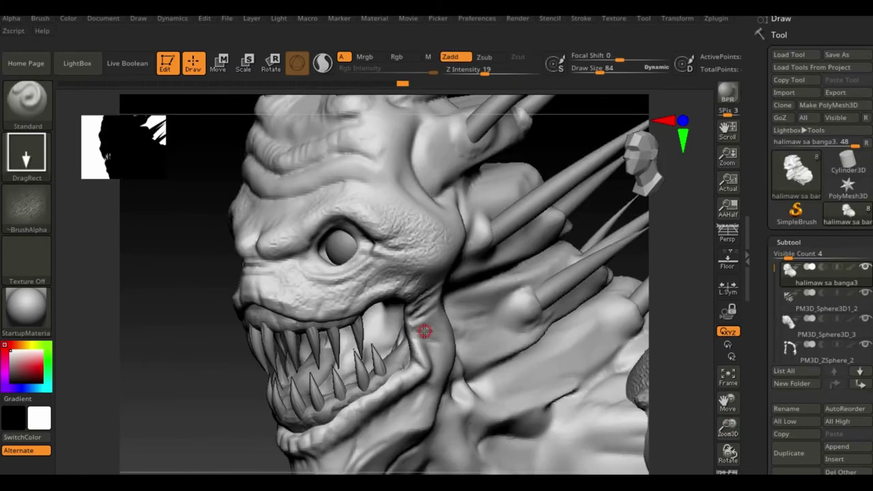
Orbit around the head and spikes, viewing from below, front and both sides.
{"action": "right_click_drag", "start_coordinate": [411, 434], "coordinate": [343, 364]}
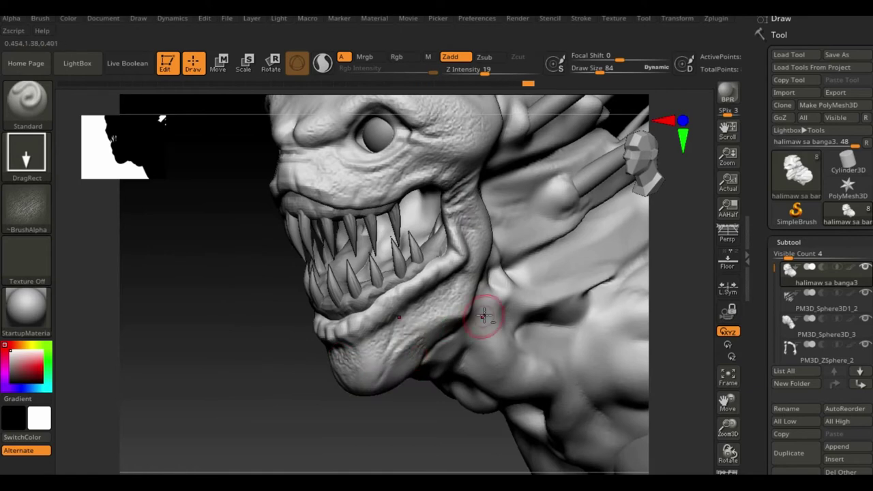
{"action": "right_click_drag", "start_coordinate": [537, 384], "coordinate": [356, 389]}
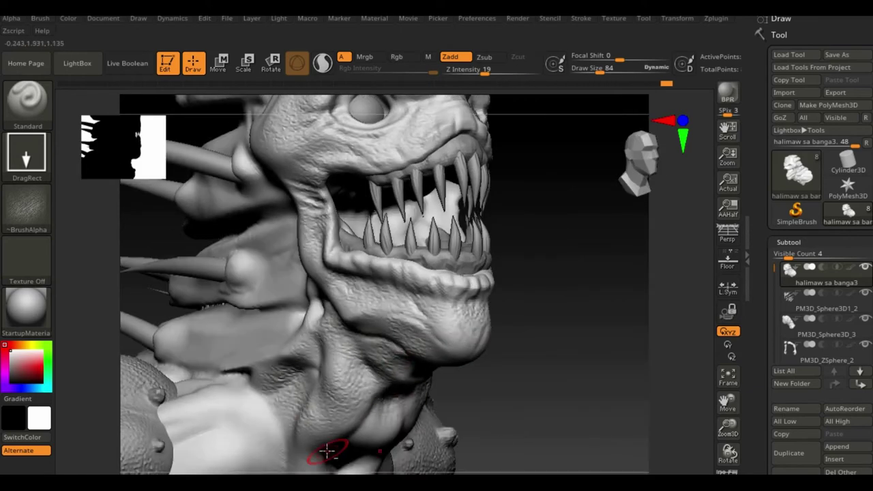
{"action": "mouse_move", "coordinate": [327, 451]}
{"action": "right_mouse_down"}
{"action": "mouse_move", "coordinate": [545, 375]}
{"action": "mouse_move", "coordinate": [385, 437]}
{"action": "right_mouse_up"}
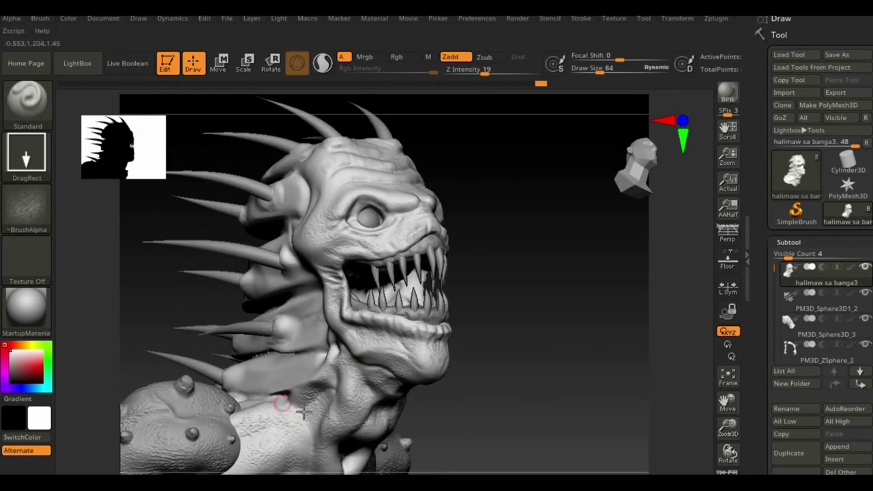
{"action": "right_click_drag", "start_coordinate": [303, 410], "coordinate": [402, 222]}
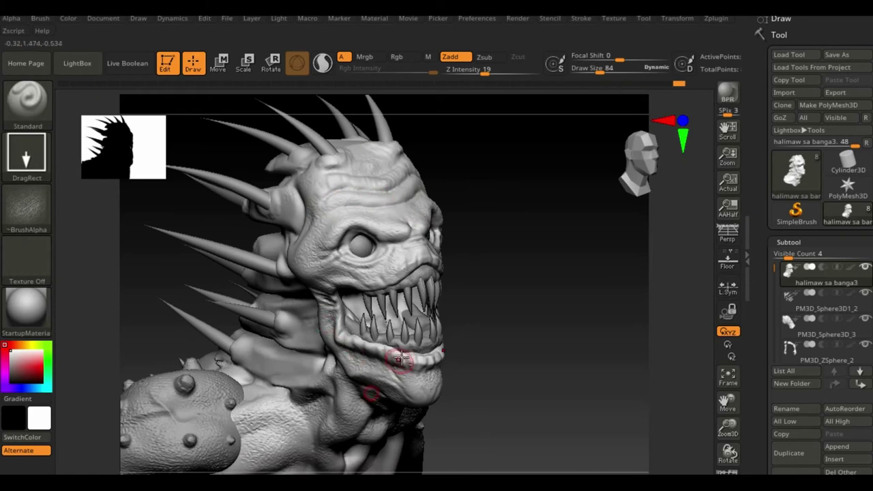
{"action": "mouse_move", "coordinate": [399, 359]}
{"action": "right_mouse_down"}
{"action": "mouse_move", "coordinate": [249, 335]}
{"action": "mouse_move", "coordinate": [238, 396]}
{"action": "right_mouse_up"}
{"action": "left_click_drag", "start_coordinate": [728, 402], "coordinate": [728, 404]}
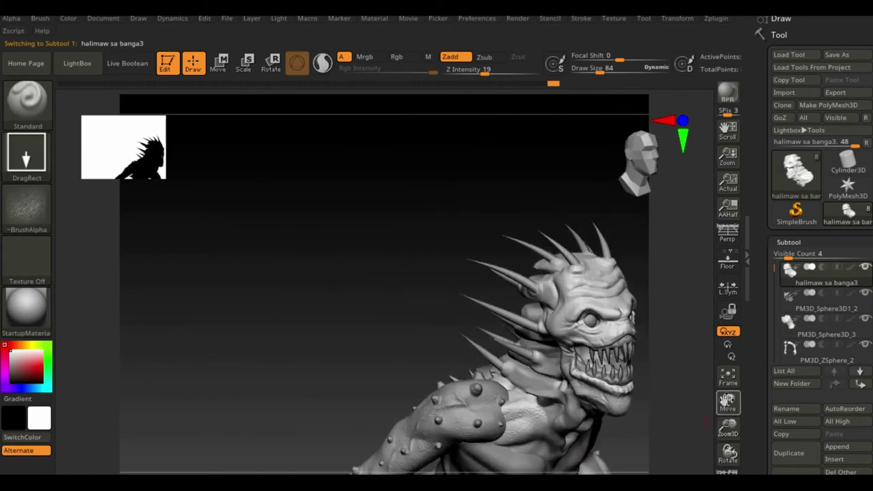
Select the PM3D_Sphere3D_3 subtool and turn to a side view of head and arm.
{"action": "right_click_drag", "start_coordinate": [518, 355], "coordinate": [442, 257]}
{"action": "left_click", "coordinate": [442, 258], "text": "alt"}
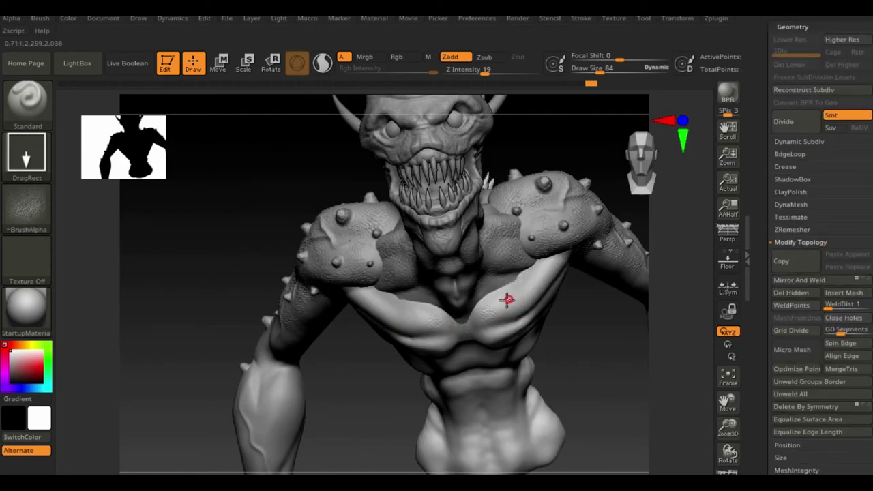
{"action": "right_click_drag", "start_coordinate": [521, 428], "coordinate": [524, 276]}
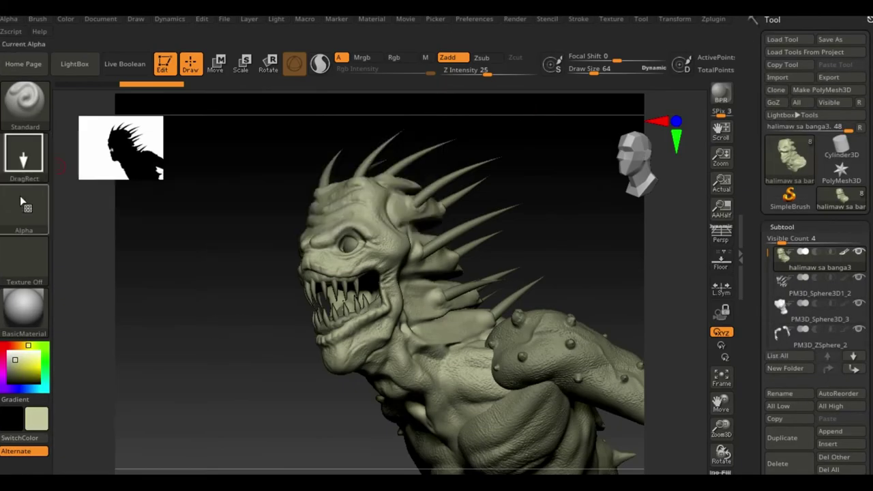
Set Alpha 22 and switch to the Paint brush.
{"action": "left_click", "coordinate": [25, 205]}
{"action": "left_click", "coordinate": [94, 321]}
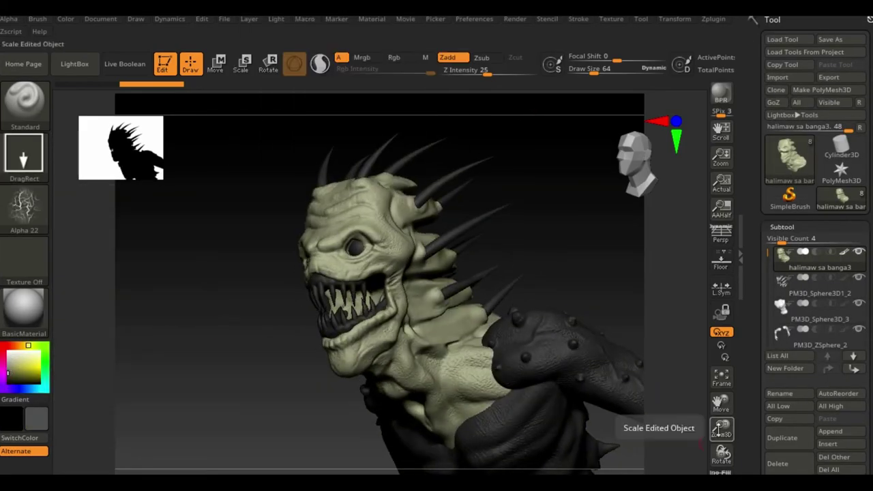
{"action": "key", "text": "b"}
{"action": "key", "text": "p"}
{"action": "key", "text": "a"}
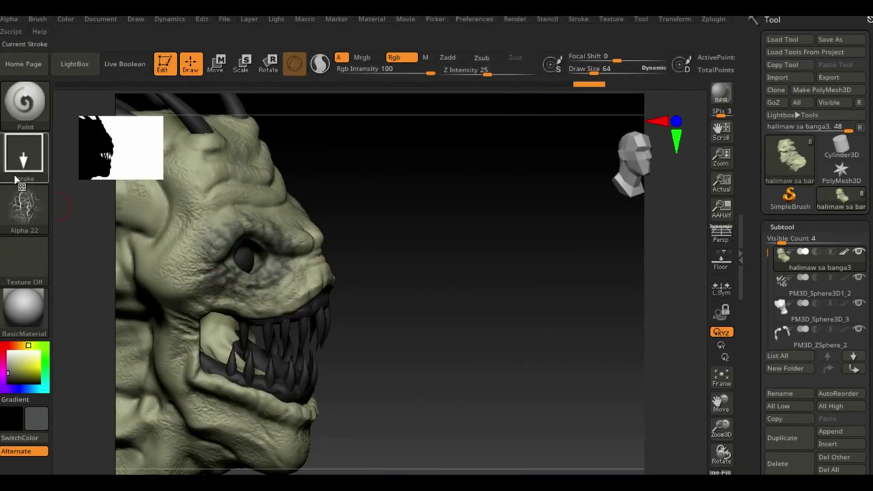
Paint red around the eye with a single-stamp drag stroke and check the profile.
{"action": "left_click_drag", "start_coordinate": [257, 262], "coordinate": [266, 270]}
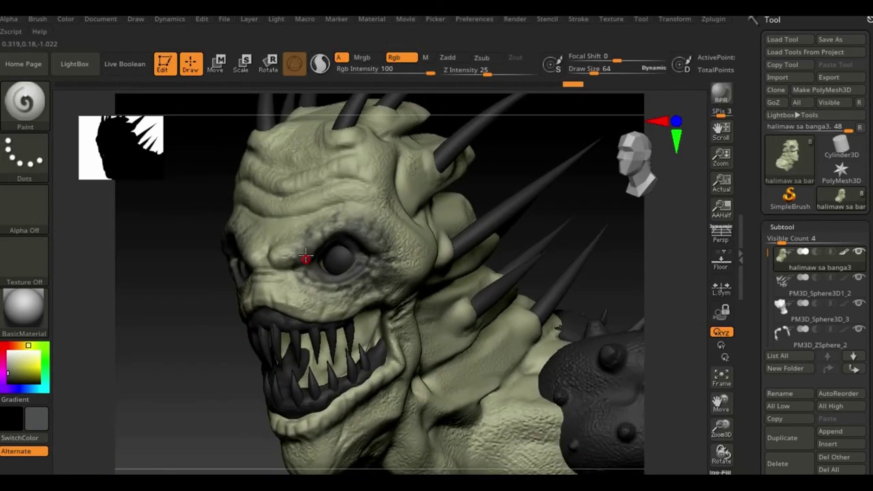
{"action": "left_click", "coordinate": [24, 154]}
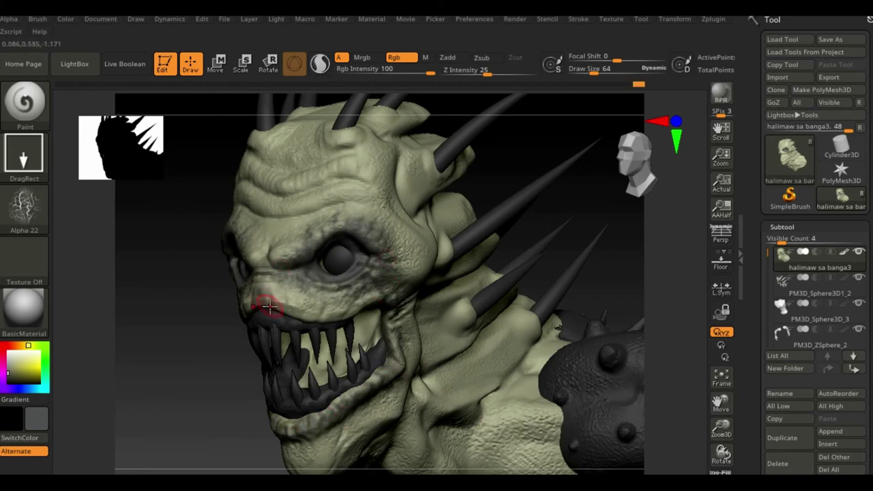
{"action": "left_click_drag", "start_coordinate": [397, 331], "coordinate": [238, 412]}
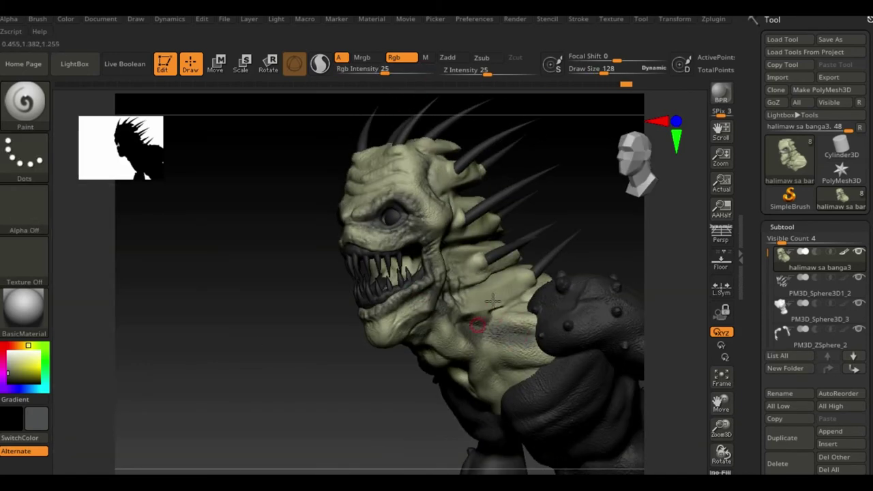
{"action": "left_click_drag", "start_coordinate": [493, 301], "coordinate": [467, 315]}
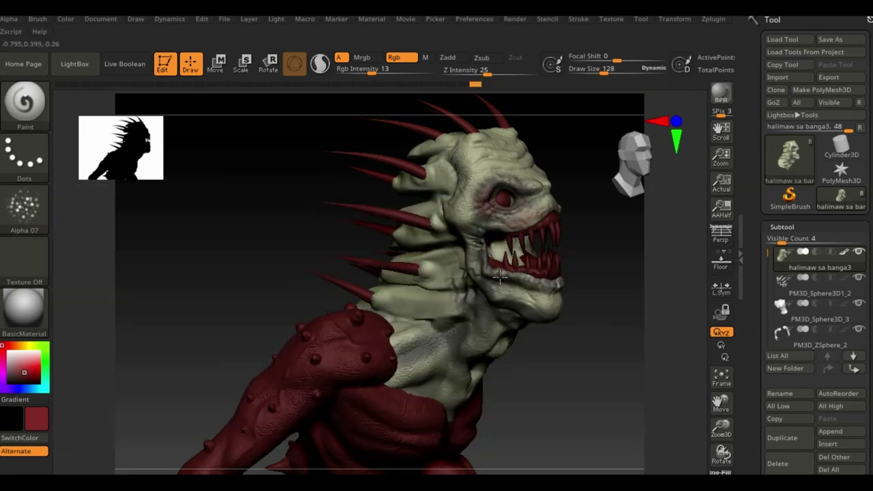
Orbit the head through side, back and three-quarter front views.
{"action": "left_click_drag", "start_coordinate": [456, 273], "coordinate": [548, 211]}
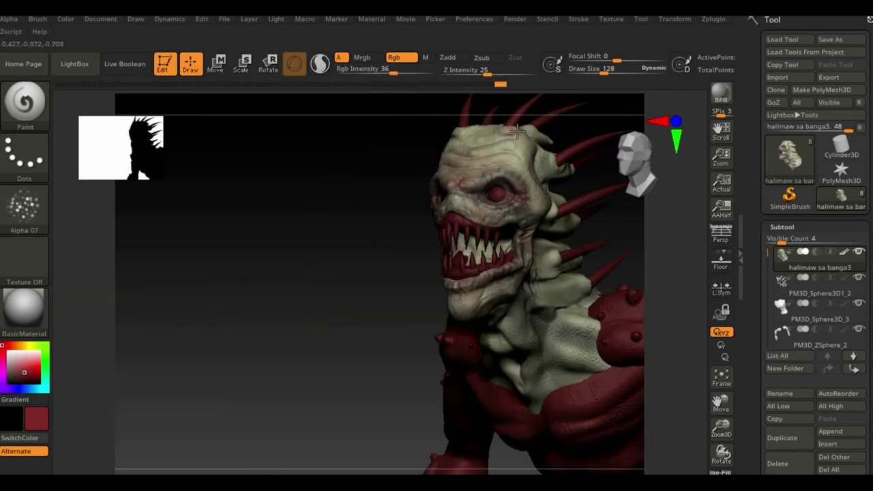
{"action": "right_click_drag", "start_coordinate": [519, 300], "coordinate": [511, 324]}
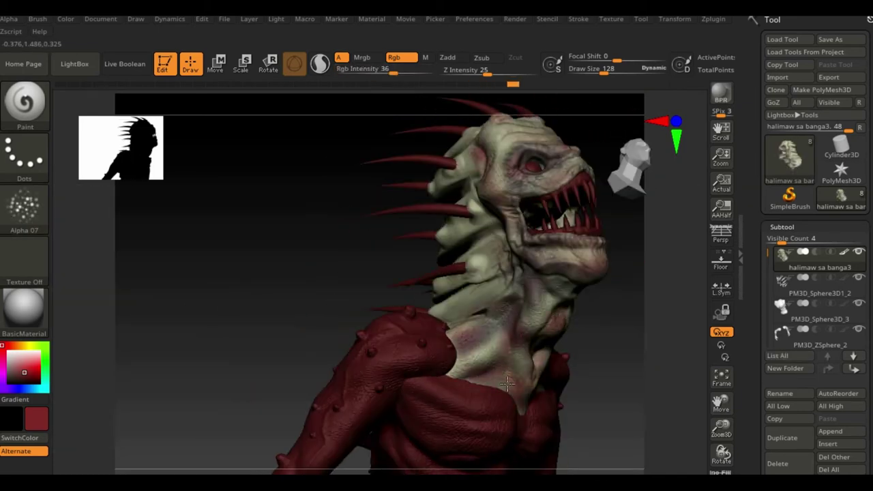
{"action": "left_click_drag", "start_coordinate": [330, 312], "coordinate": [510, 268]}
{"action": "left_click_drag", "start_coordinate": [325, 258], "coordinate": [280, 235]}
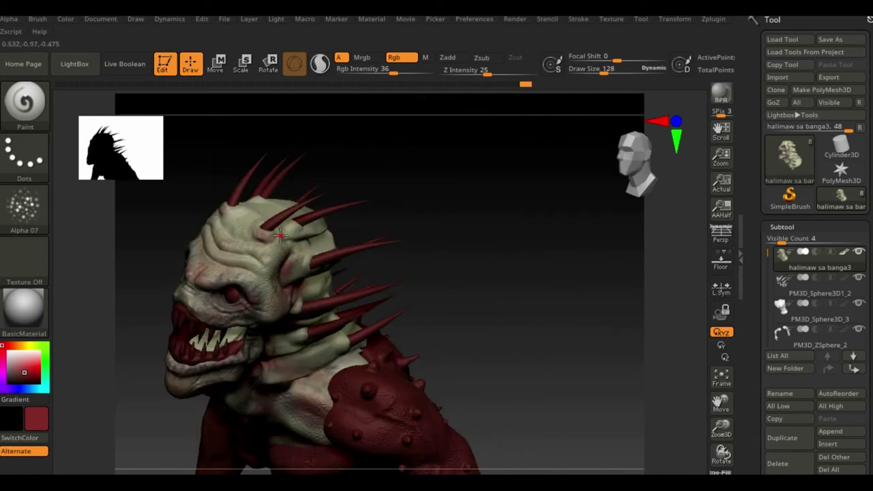
{"action": "left_click_drag", "start_coordinate": [292, 311], "coordinate": [323, 390]}
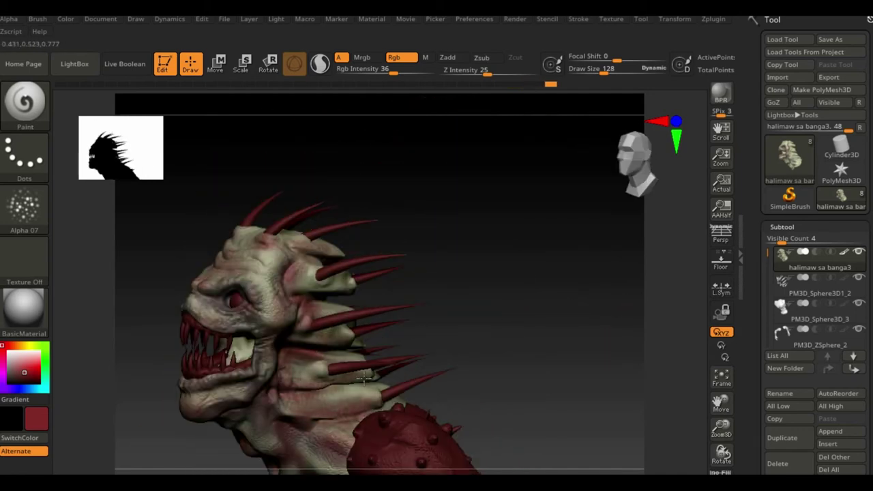
Turn the spikes and mouth interior black, then check from front and side.
{"action": "left_click", "coordinate": [11, 382]}
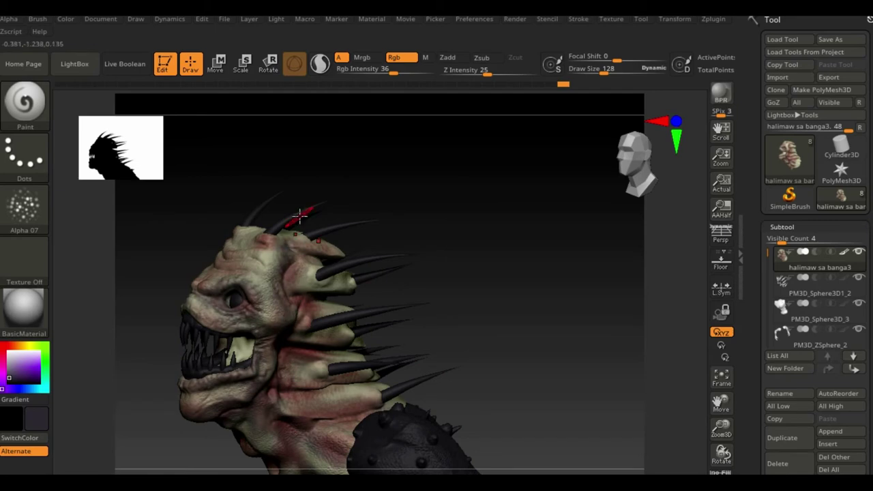
{"action": "left_click_drag", "start_coordinate": [300, 216], "coordinate": [331, 269]}
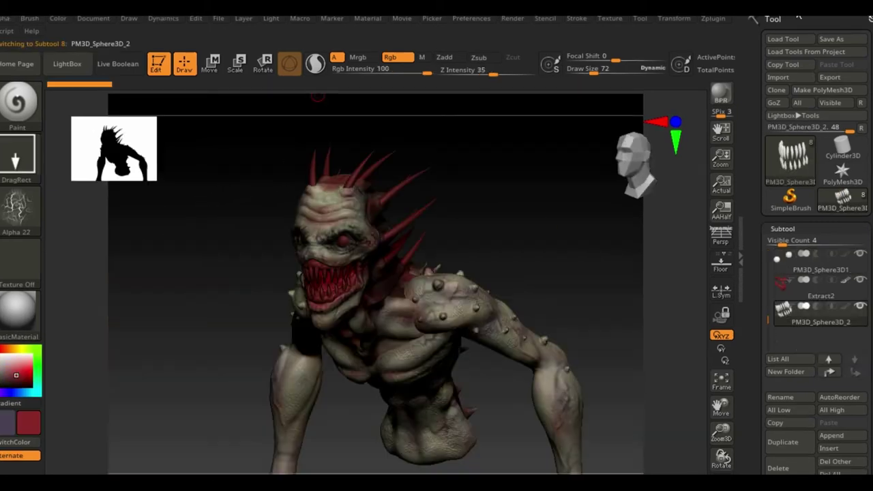
{"action": "left_click", "coordinate": [19, 310]}
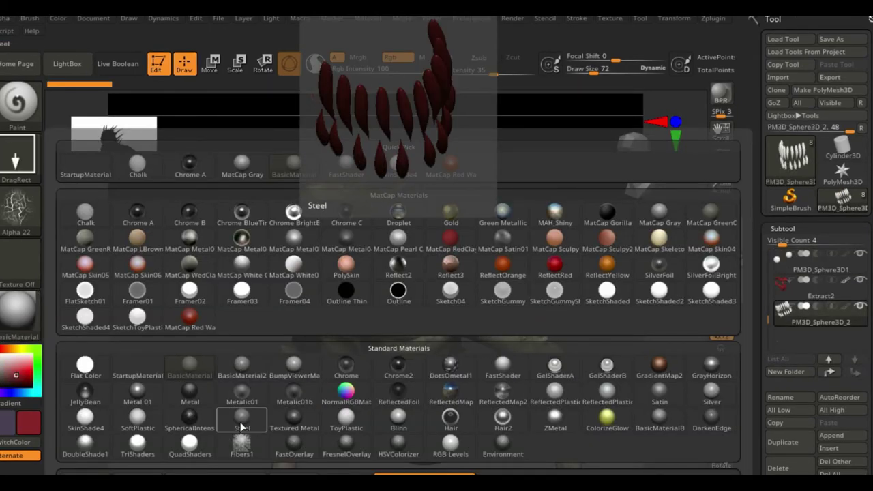
Apply a new material and colour the spikes yellow, then zoom toward the head.
{"action": "left_click", "coordinate": [241, 423]}
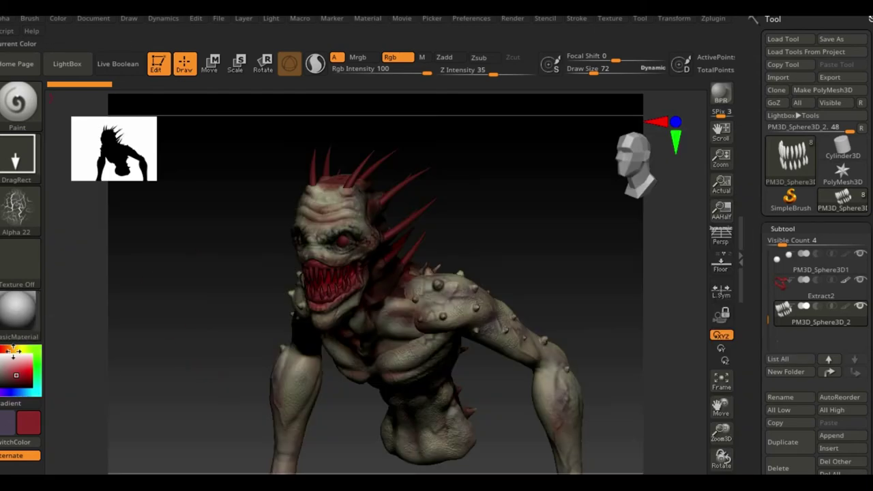
{"action": "left_click", "coordinate": [20, 368]}
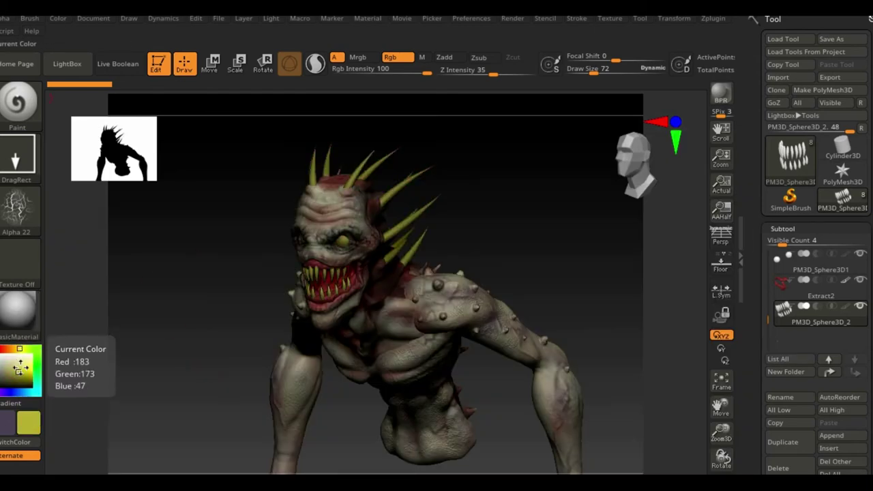
{"action": "left_click_drag", "start_coordinate": [532, 211], "coordinate": [477, 214]}
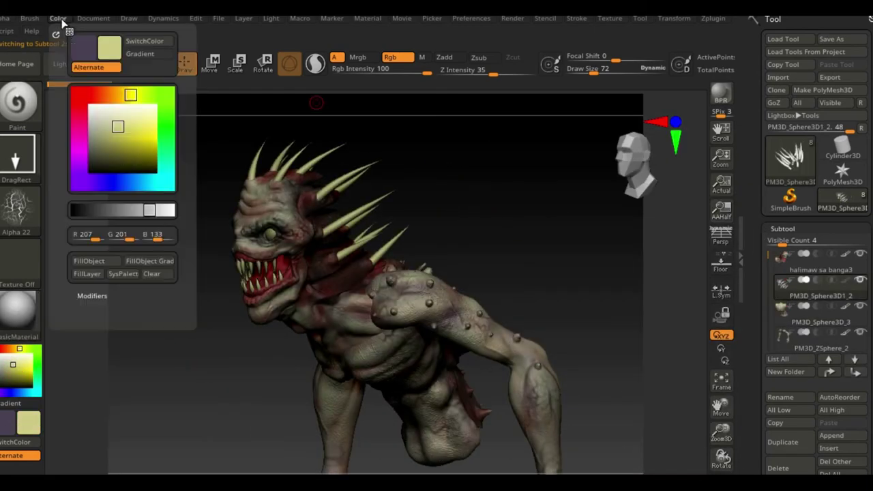
{"action": "mouse_move", "coordinate": [478, 328]}
{"action": "left_mouse_down"}
{"action": "mouse_move", "coordinate": [578, 253]}
{"action": "mouse_move", "coordinate": [635, 260]}
{"action": "left_mouse_up"}
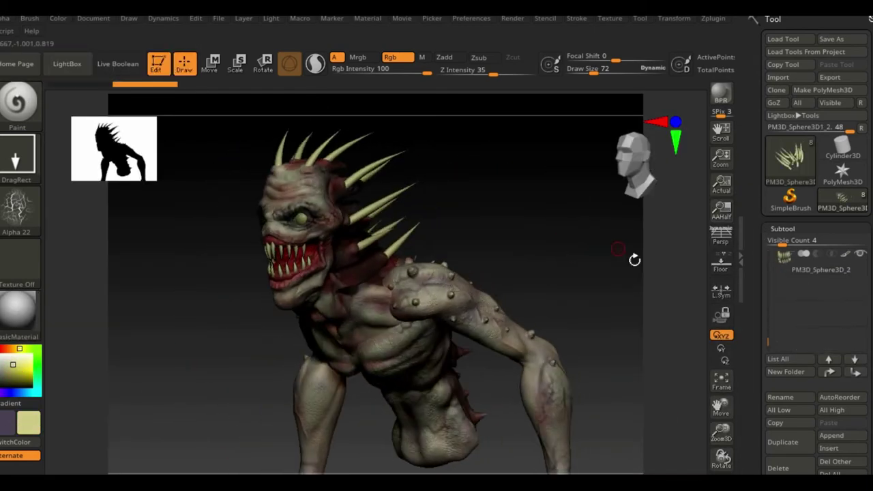
{"action": "left_click_drag", "start_coordinate": [722, 426], "coordinate": [717, 406]}
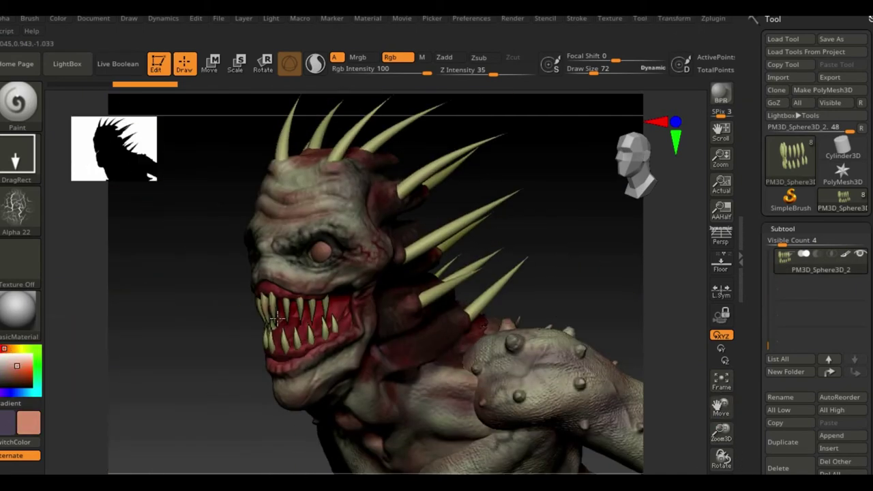
Rotate to the creature's back, select the body subtool, and render a BPR preview.
{"action": "left_click_drag", "start_coordinate": [175, 240], "coordinate": [102, 218], "text": "alt"}
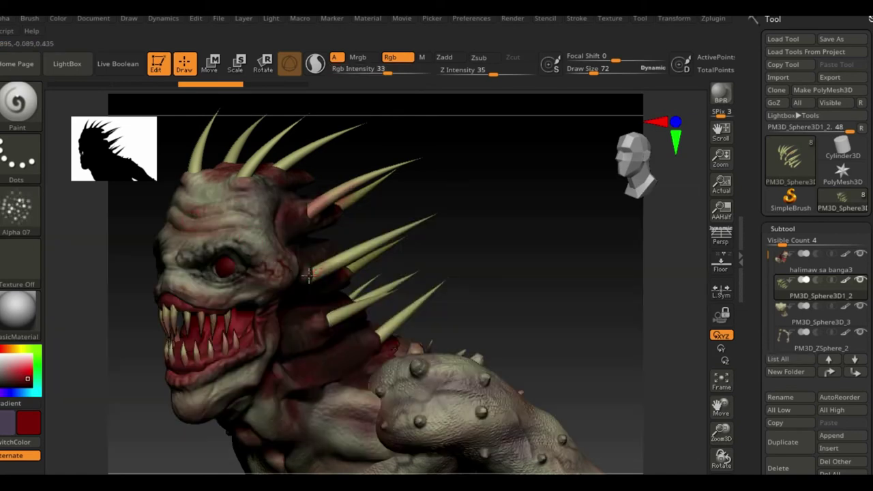
{"action": "mouse_move", "coordinate": [389, 332]}
{"action": "left_mouse_down"}
{"action": "mouse_move", "coordinate": [462, 228]}
{"action": "mouse_move", "coordinate": [156, 243]}
{"action": "mouse_move", "coordinate": [370, 274]}
{"action": "mouse_move", "coordinate": [250, 415]}
{"action": "mouse_move", "coordinate": [453, 312]}
{"action": "mouse_move", "coordinate": [259, 333]}
{"action": "left_mouse_up"}
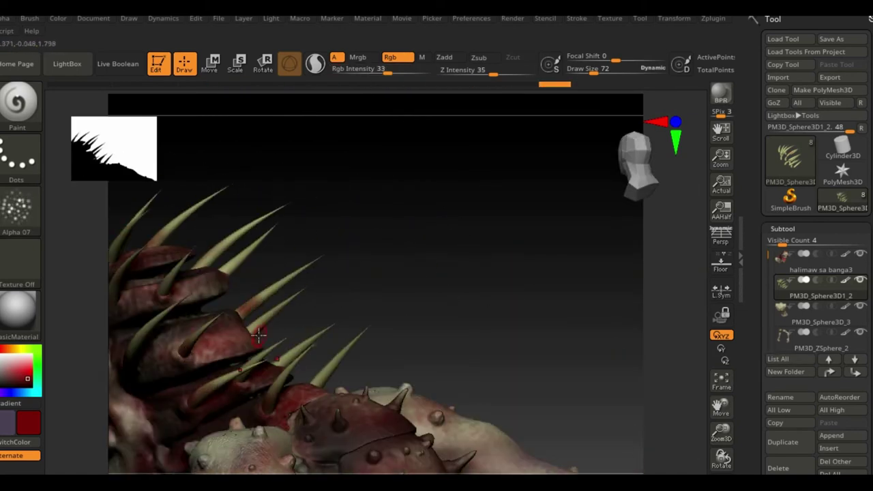
{"action": "mouse_move", "coordinate": [388, 348]}
{"action": "left_mouse_down"}
{"action": "mouse_move", "coordinate": [356, 268]}
{"action": "mouse_move", "coordinate": [195, 376]}
{"action": "mouse_move", "coordinate": [435, 292]}
{"action": "mouse_move", "coordinate": [544, 232]}
{"action": "mouse_move", "coordinate": [548, 306]}
{"action": "mouse_move", "coordinate": [579, 303]}
{"action": "mouse_move", "coordinate": [568, 252]}
{"action": "mouse_move", "coordinate": [328, 220]}
{"action": "left_mouse_up"}
{"action": "left_click", "coordinate": [356, 269], "text": "alt"}
{"action": "left_click", "coordinate": [718, 99]}
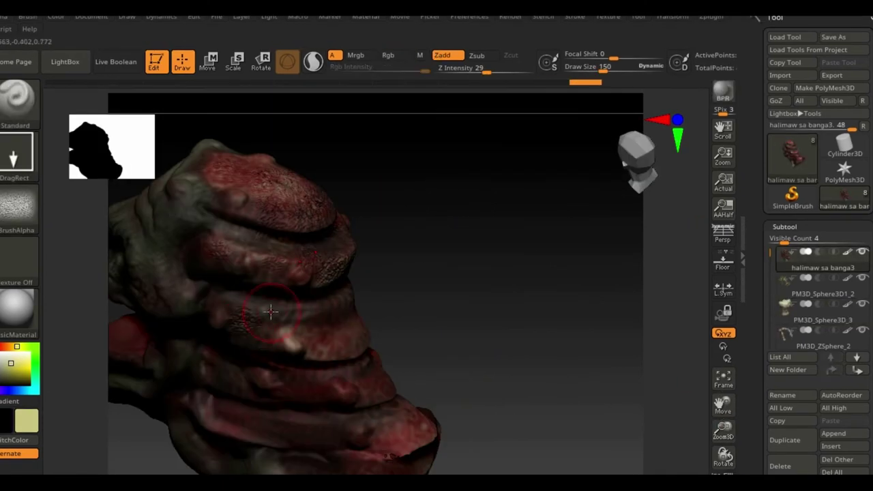
Turn the body side-on and switch to mask painting.
{"action": "left_click_drag", "start_coordinate": [312, 405], "coordinate": [380, 378]}
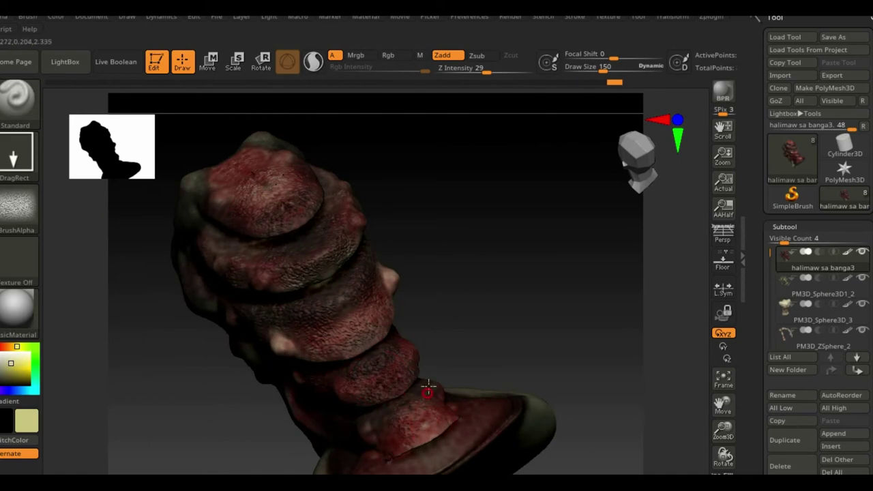
{"action": "left_click_drag", "start_coordinate": [428, 390], "coordinate": [331, 353]}
{"action": "mouse_move", "coordinate": [448, 410]}
{"action": "left_mouse_down"}
{"action": "mouse_move", "coordinate": [466, 243]}
{"action": "mouse_move", "coordinate": [308, 279]}
{"action": "left_mouse_up"}
{"action": "key", "text": "b"}
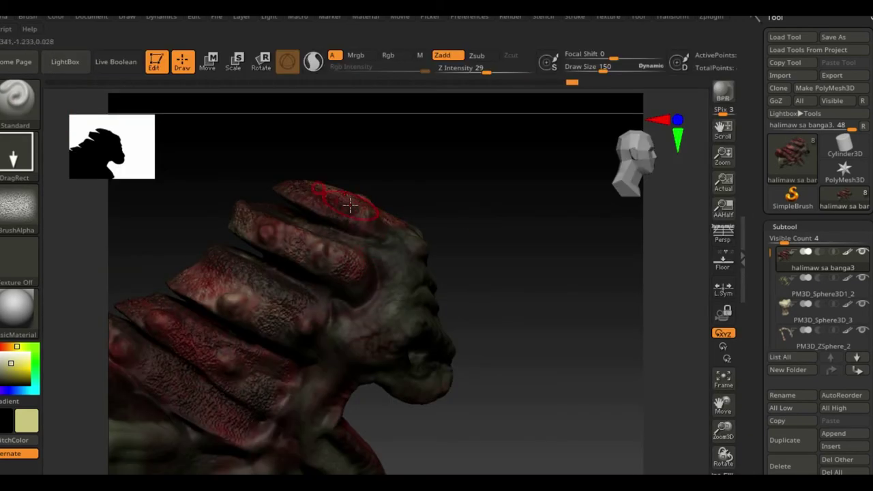
Clear the body's mask, turn the creature forward, and render a BPR preview.
{"action": "left_click_drag", "start_coordinate": [210, 309], "coordinate": [405, 227]}
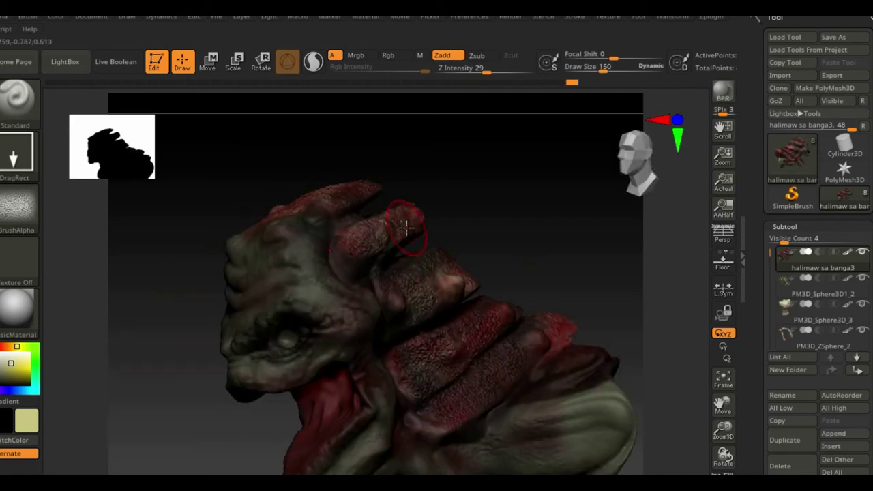
{"action": "left_click", "coordinate": [522, 225], "text": "ctrl"}
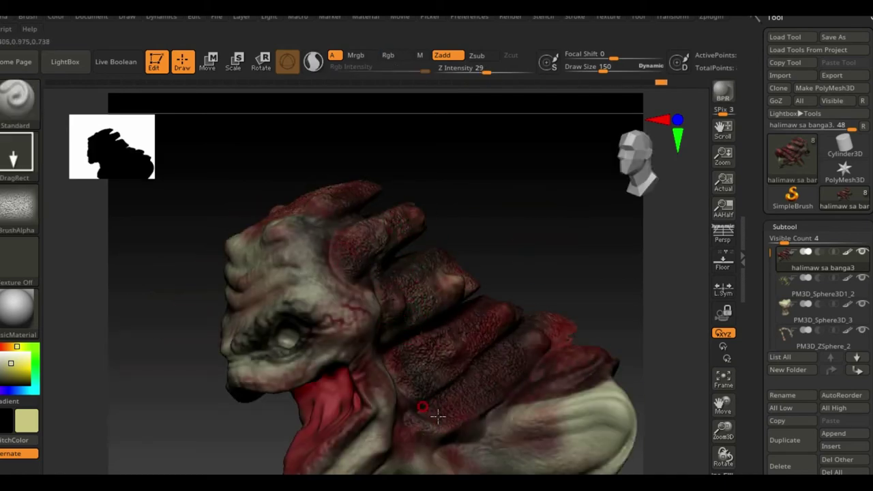
{"action": "mouse_move", "coordinate": [545, 265]}
{"action": "left_mouse_down"}
{"action": "mouse_move", "coordinate": [554, 266]}
{"action": "mouse_move", "coordinate": [566, 236]}
{"action": "mouse_move", "coordinate": [602, 365]}
{"action": "left_mouse_up"}
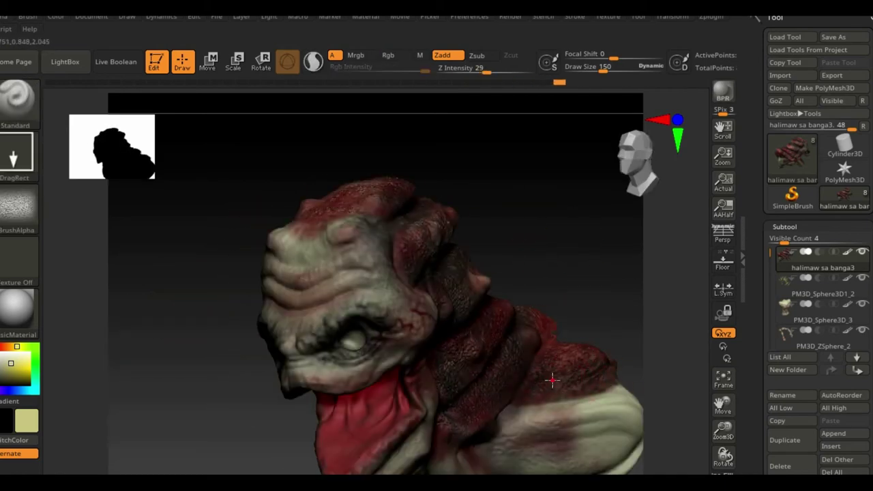
{"action": "left_click_drag", "start_coordinate": [553, 380], "coordinate": [545, 260]}
{"action": "left_click", "coordinate": [723, 92]}
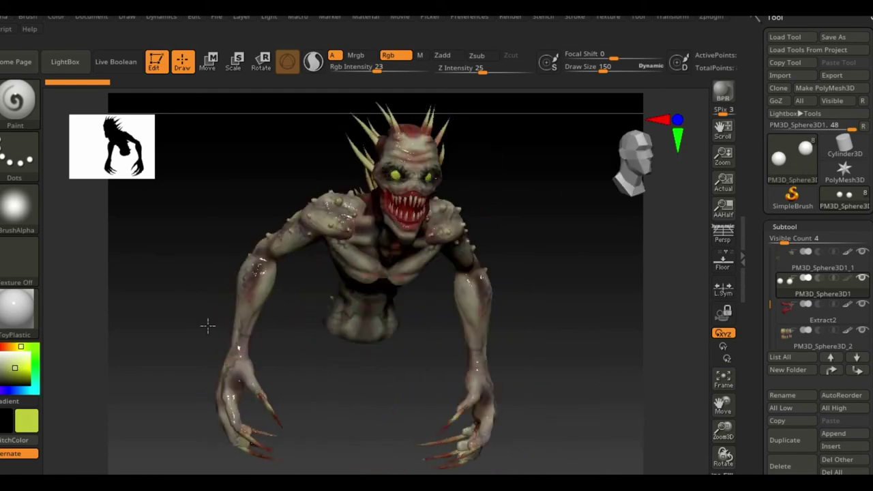
Fill the eyes with yellow-green via FillObject and choose Alpha 22.
{"action": "left_click", "coordinate": [91, 16]}
{"action": "left_click", "coordinate": [93, 260]}
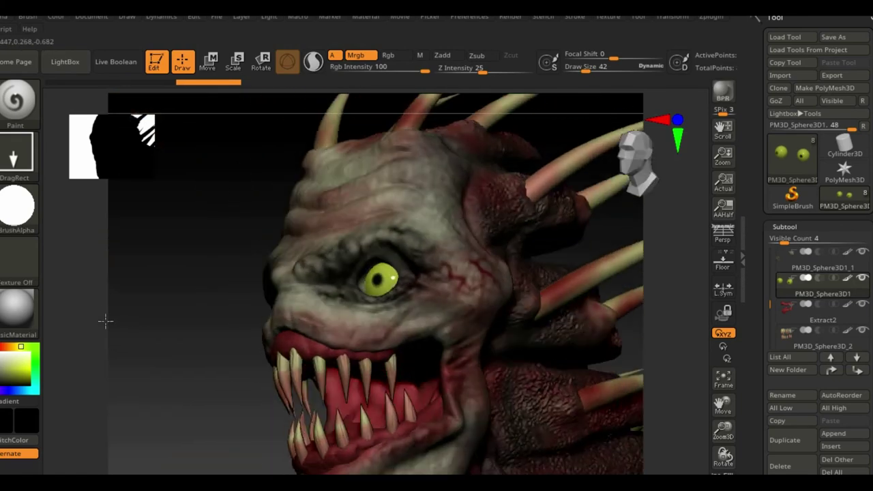
{"action": "left_click", "coordinate": [17, 205]}
{"action": "left_click", "coordinate": [157, 332]}
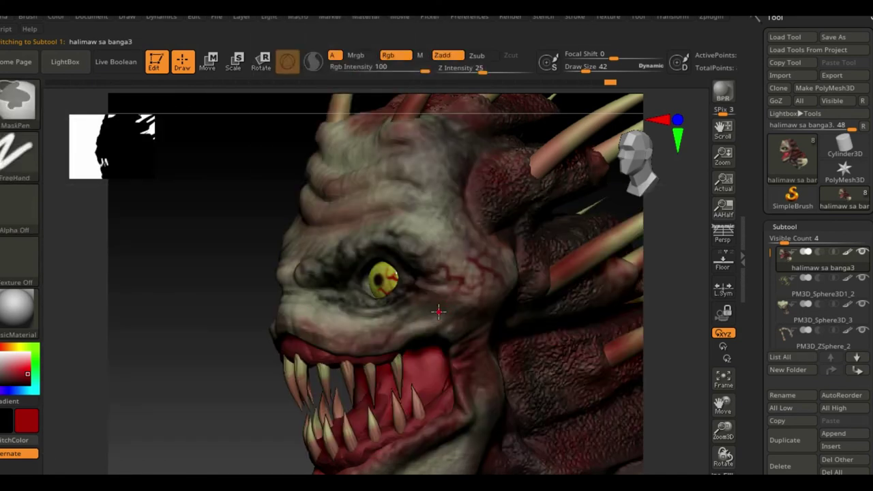
Switch to the Standard brush and import reptile skin4 as the alpha.
{"action": "left_click", "coordinate": [17, 99]}
{"action": "left_click", "coordinate": [416, 338]}
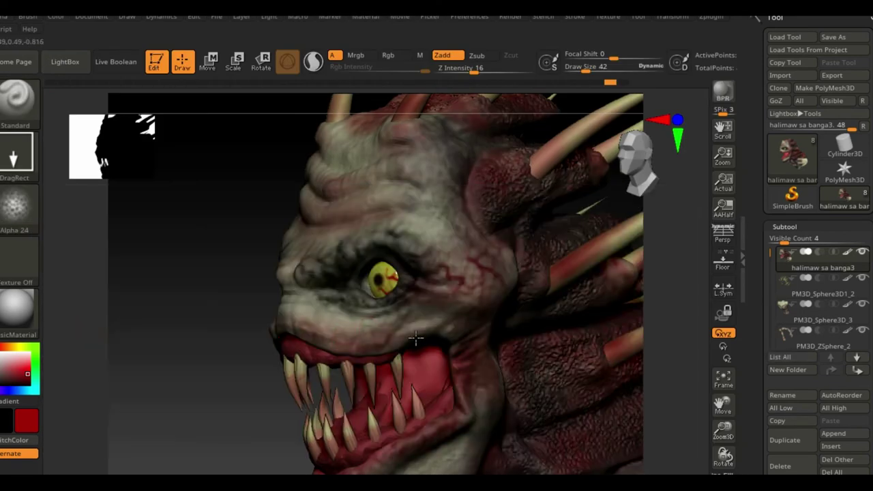
{"action": "left_click", "coordinate": [17, 205]}
{"action": "left_click", "coordinate": [68, 432]}
{"action": "scroll", "coordinate": [600, 286], "scroll_direction": "down", "scroll_amount": 2}
{"action": "double_click", "coordinate": [649, 328]}
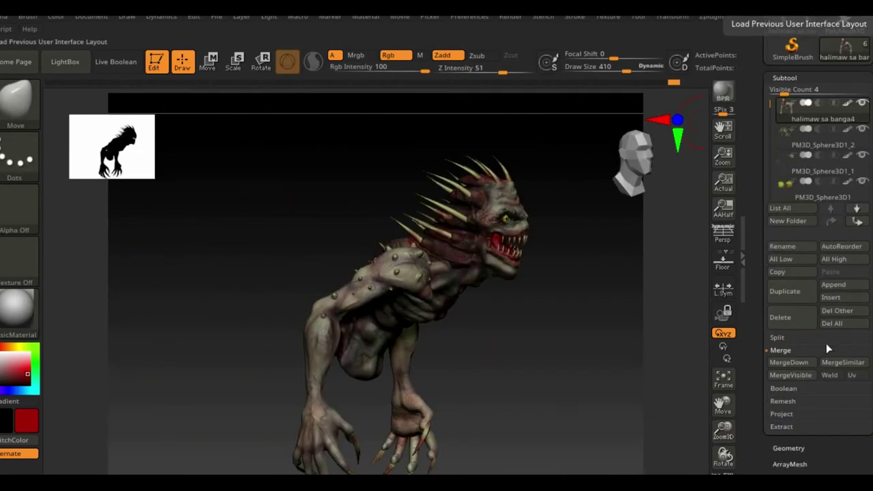
Append a Sphere3D subtool, stretch it into a tongue at the mouth, and pick Chisel.
{"action": "left_click", "coordinate": [467, 271]}
{"action": "key", "text": "w"}
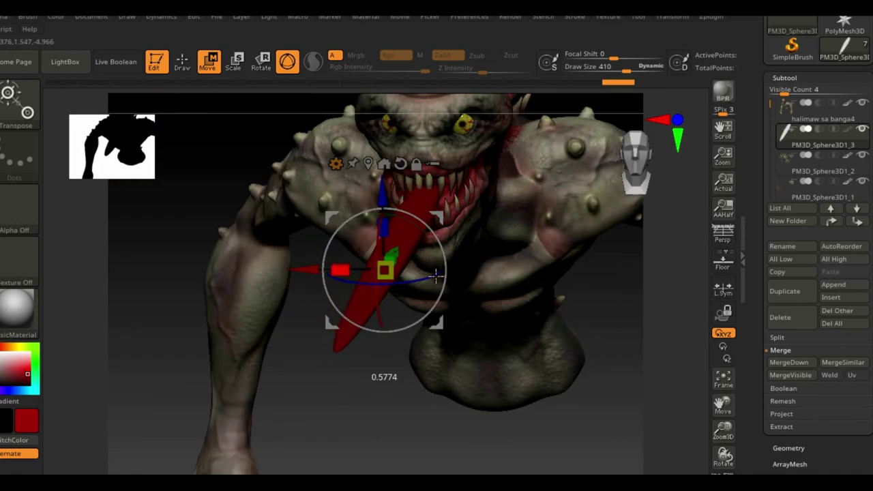
{"action": "left_click", "coordinate": [30, 117]}
{"action": "left_click", "coordinate": [137, 129]}
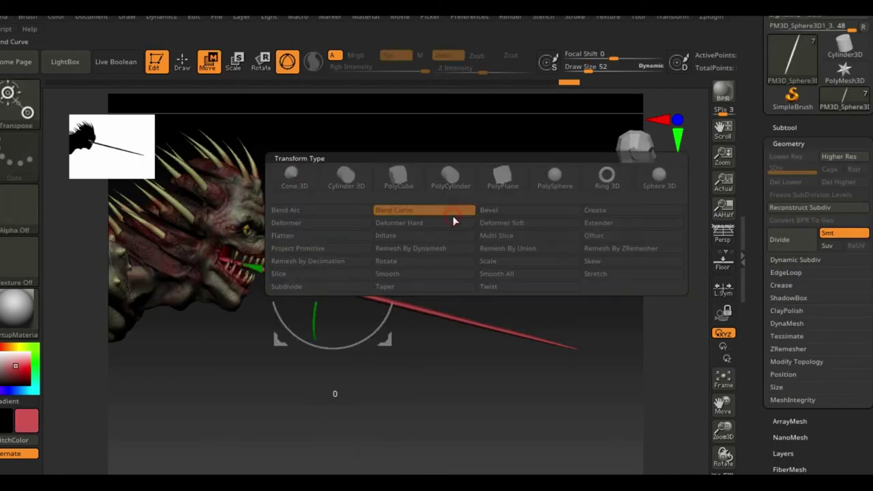
Drag Bend Curve points to droop the tongue into an S-shape, then view it frontally.
{"action": "left_click", "coordinate": [419, 210]}
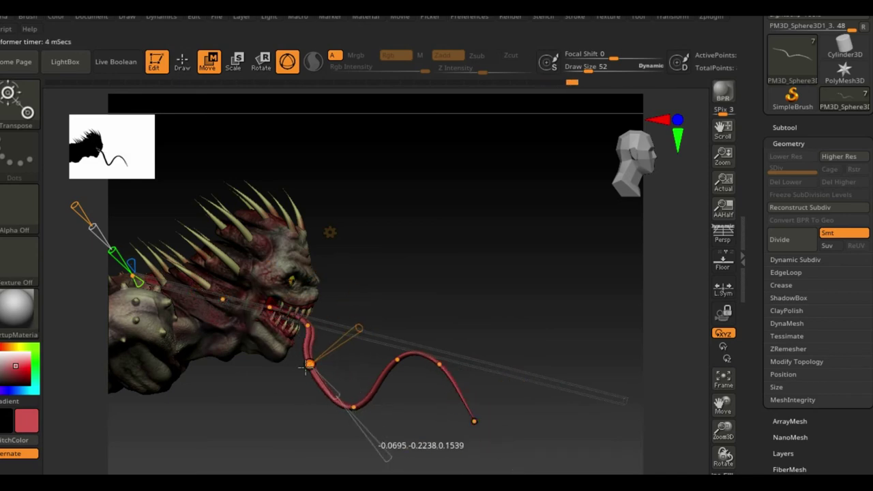
{"action": "left_click_drag", "start_coordinate": [495, 276], "coordinate": [425, 381]}
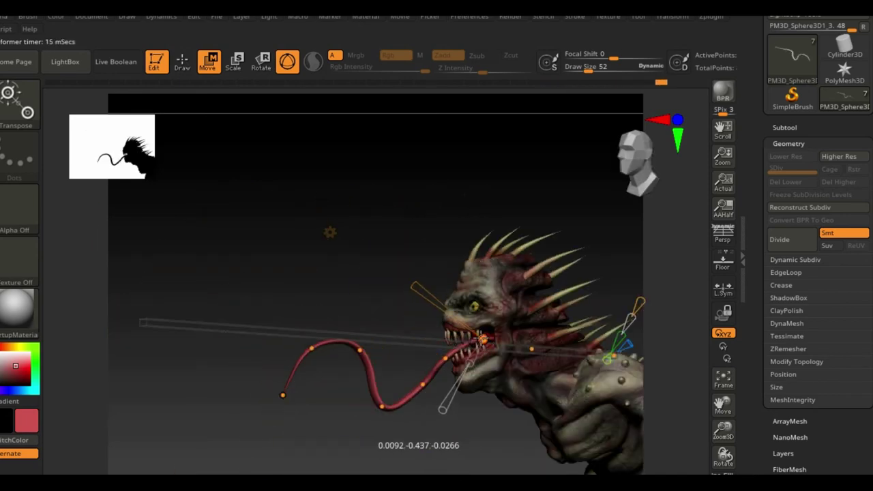
{"action": "left_click_drag", "start_coordinate": [495, 436], "coordinate": [407, 399]}
{"action": "left_click_drag", "start_coordinate": [357, 358], "coordinate": [368, 358]}
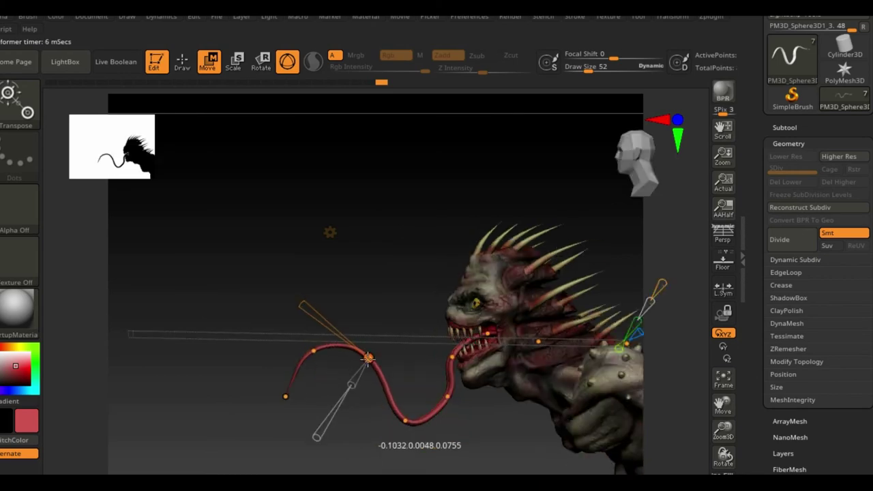
{"action": "left_click_drag", "start_coordinate": [250, 253], "coordinate": [294, 251]}
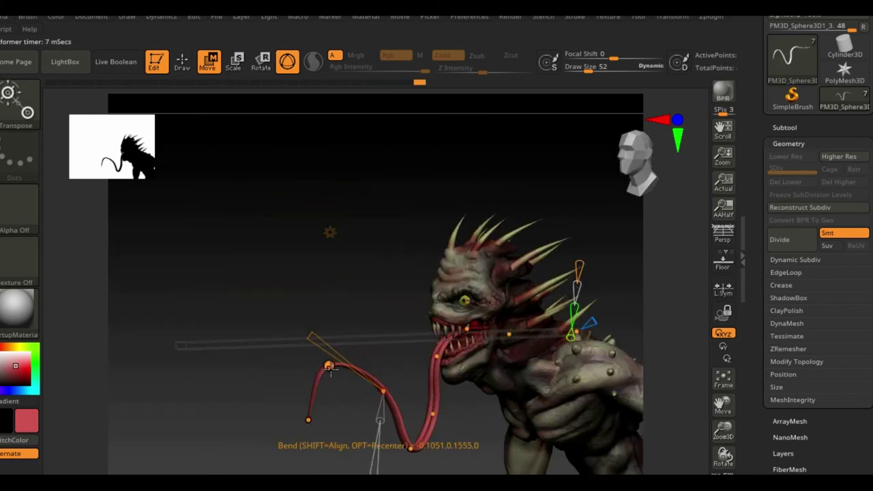
{"action": "mouse_move", "coordinate": [655, 429]}
{"action": "left_mouse_down"}
{"action": "mouse_move", "coordinate": [634, 324]}
{"action": "mouse_move", "coordinate": [604, 358]}
{"action": "mouse_move", "coordinate": [536, 245]}
{"action": "left_mouse_up"}
{"action": "left_click_drag", "start_coordinate": [252, 367], "coordinate": [407, 409]}
{"action": "mouse_move", "coordinate": [283, 403]}
{"action": "left_mouse_down"}
{"action": "mouse_move", "coordinate": [396, 339]}
{"action": "mouse_move", "coordinate": [185, 238]}
{"action": "mouse_move", "coordinate": [270, 365]}
{"action": "mouse_move", "coordinate": [367, 276]}
{"action": "left_mouse_up"}
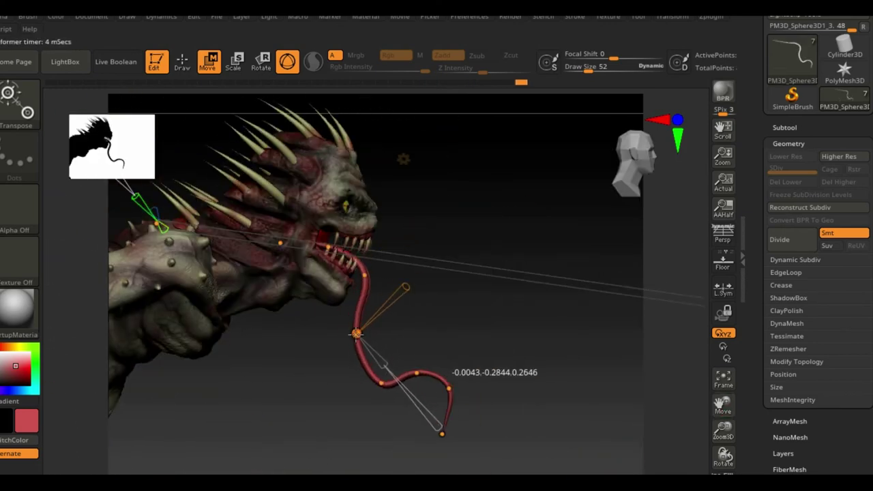
{"action": "mouse_move", "coordinate": [356, 333]}
{"action": "left_mouse_down"}
{"action": "mouse_move", "coordinate": [409, 341]}
{"action": "mouse_move", "coordinate": [195, 136]}
{"action": "left_mouse_up"}
Exit Transpose and set the material to ToyPlastic, then back to BasicMaterial.
{"action": "key", "text": "q"}
{"action": "left_click", "coordinate": [19, 307]}
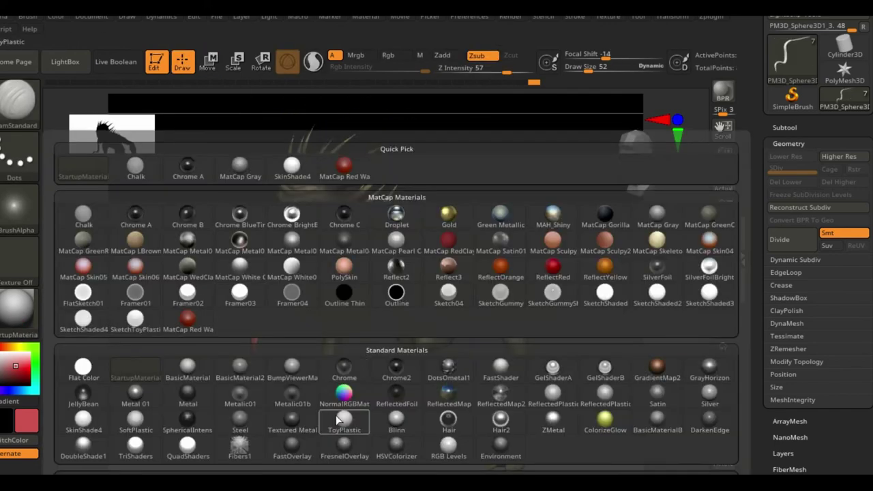
{"action": "left_click", "coordinate": [337, 419]}
{"action": "left_click", "coordinate": [56, 17]}
{"action": "left_click", "coordinate": [57, 19]}
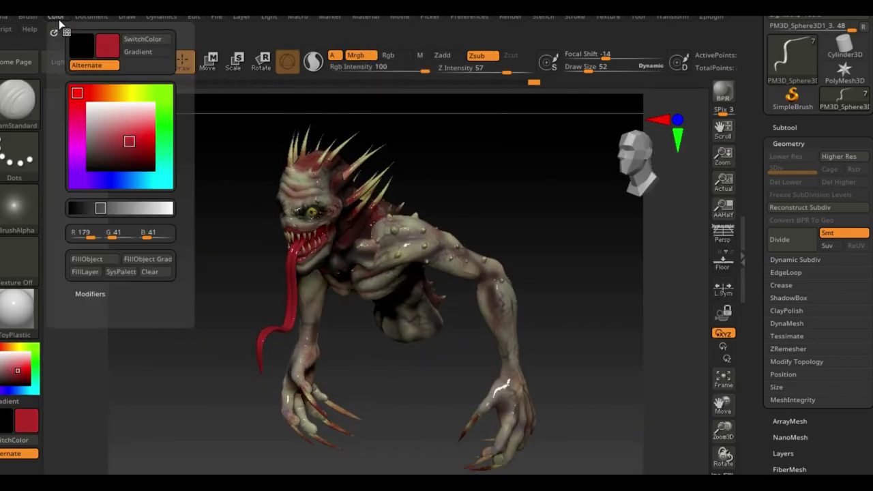
{"action": "left_click", "coordinate": [19, 307]}
{"action": "left_click", "coordinate": [127, 289]}
{"action": "mouse_move", "coordinate": [126, 289]}
{"action": "left_mouse_down"}
{"action": "mouse_move", "coordinate": [221, 228]}
{"action": "mouse_move", "coordinate": [207, 246]}
{"action": "left_mouse_up"}
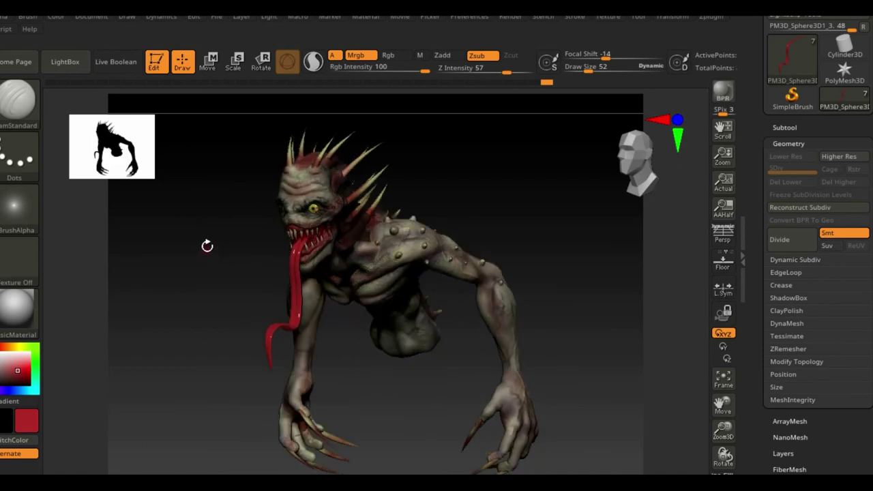
Choose Alpha 07 for colour spraying and rotate to a three-quarter side view.
{"action": "mouse_move", "coordinate": [20, 370]}
{"action": "left_click", "coordinate": [19, 208]}
{"action": "left_click", "coordinate": [446, 269]}
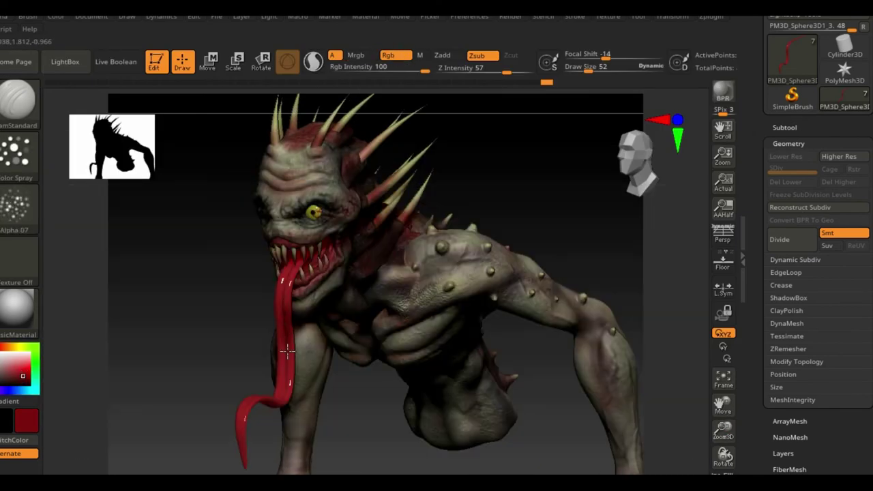
{"action": "mouse_move", "coordinate": [287, 362]}
{"action": "left_mouse_down"}
{"action": "mouse_move", "coordinate": [260, 396]}
{"action": "mouse_move", "coordinate": [337, 354]}
{"action": "mouse_move", "coordinate": [700, 382]}
{"action": "mouse_move", "coordinate": [494, 306]}
{"action": "mouse_move", "coordinate": [426, 296]}
{"action": "mouse_move", "coordinate": [724, 389]}
{"action": "mouse_move", "coordinate": [584, 244]}
{"action": "mouse_move", "coordinate": [581, 277]}
{"action": "left_mouse_up"}
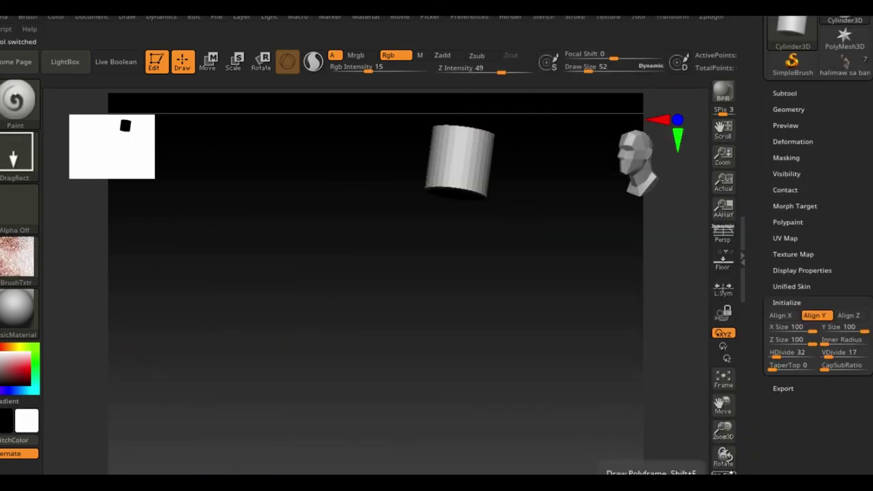
Set the cylinder's horizontal divisions to 20.
{"action": "type", "text": "0"}
{"action": "key", "text": "Return"}
{"action": "left_click", "coordinate": [846, 378]}
{"action": "type", "text": "0"}
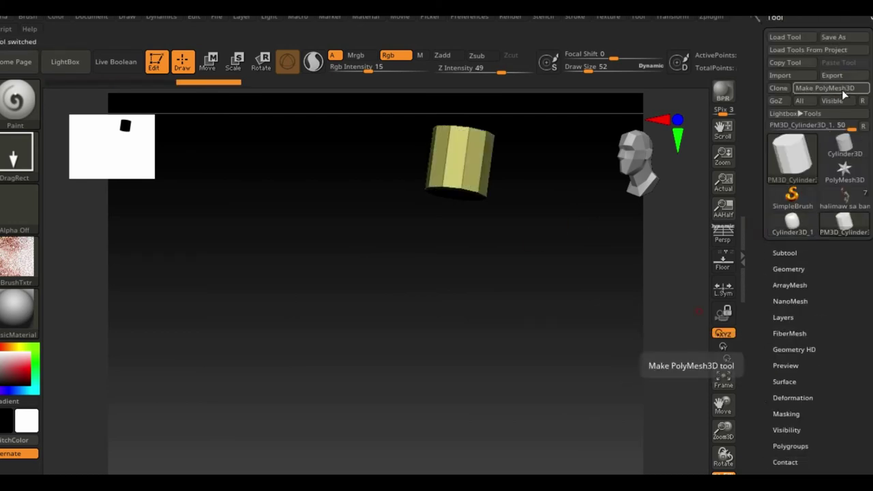
Try an edge loop and an upward extrusion of the top polygroup, undo it, then set ZModeler to move polygons.
{"action": "key", "text": "space"}
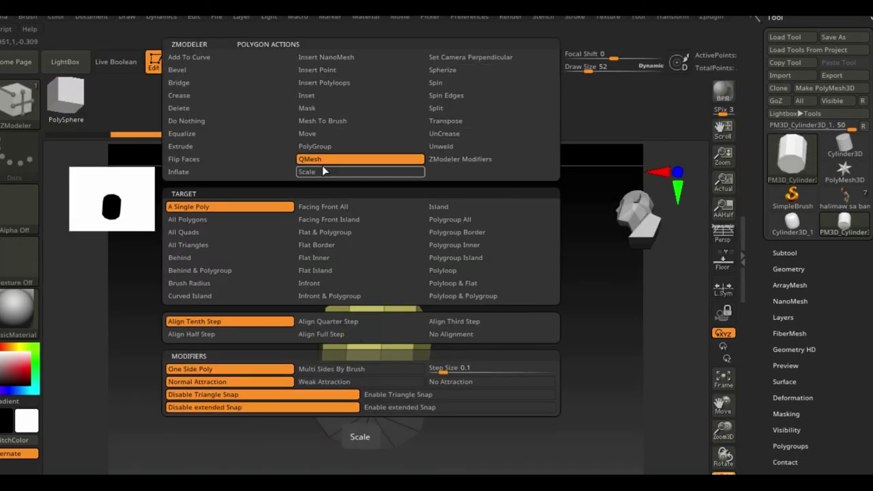
{"action": "left_click", "coordinate": [323, 168]}
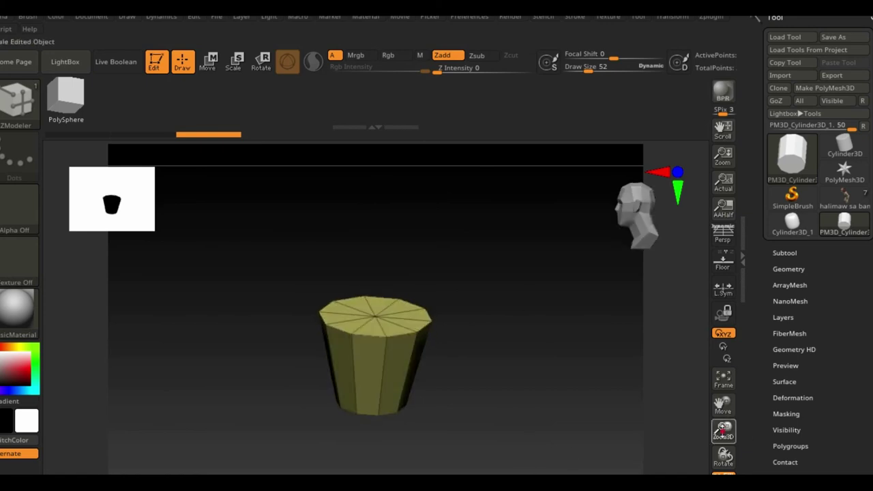
{"action": "left_click_drag", "start_coordinate": [723, 429], "coordinate": [449, 157]}
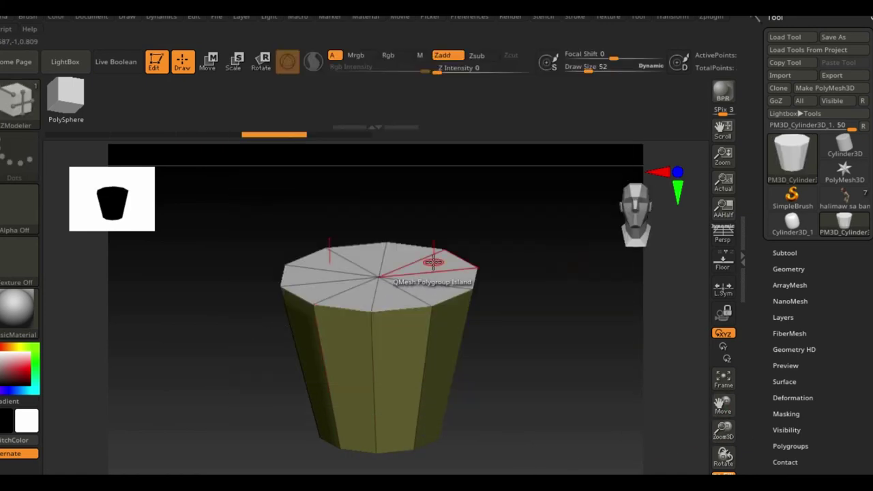
{"action": "left_click_drag", "start_coordinate": [432, 261], "coordinate": [447, 207]}
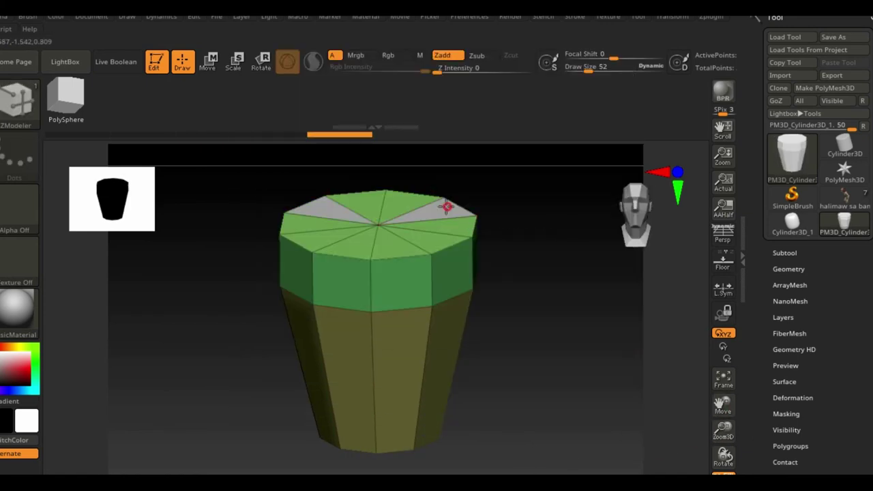
{"action": "key", "text": "ctrl+z"}
{"action": "key", "text": "space"}
{"action": "left_click", "coordinate": [371, 133]}
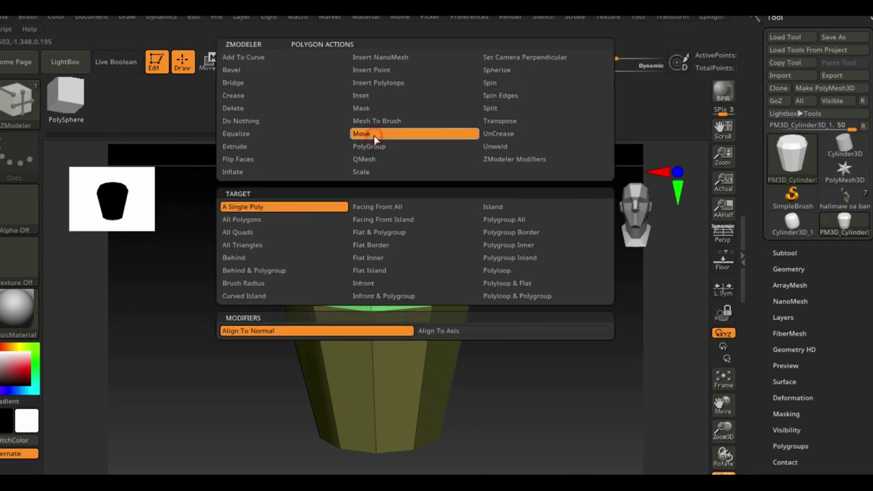
{"action": "key", "text": "space"}
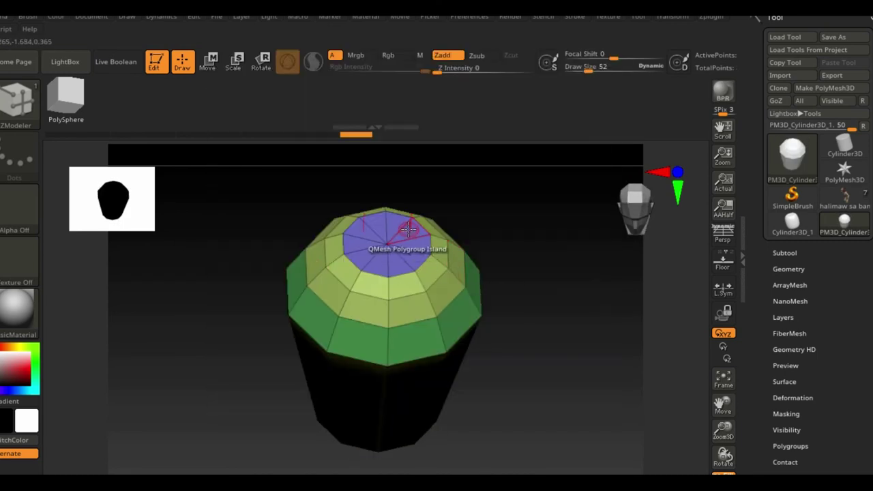
{"action": "key", "text": "space"}
{"action": "left_click", "coordinate": [405, 134]}
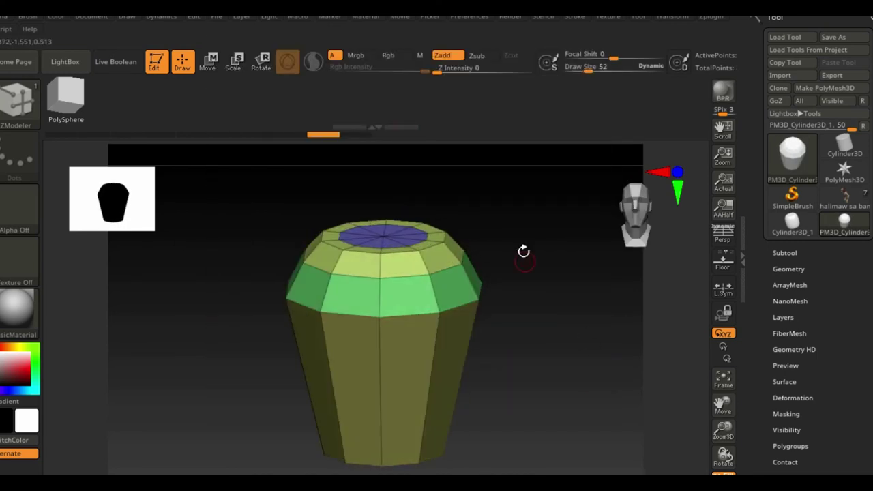
Use QMesh, Inset and Delete on the top polygroup to open the jar's mouth.
{"action": "key", "text": "space"}
{"action": "left_click", "coordinate": [399, 159]}
{"action": "left_click_drag", "start_coordinate": [396, 218], "coordinate": [396, 195]}
{"action": "key", "text": "ctrl+z"}
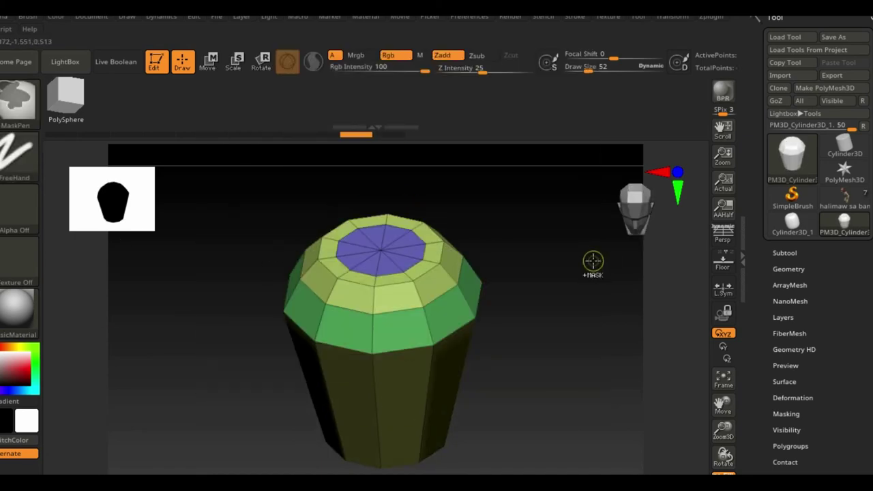
{"action": "key", "text": "space"}
{"action": "left_click", "coordinate": [392, 95]}
{"action": "key", "text": "space"}
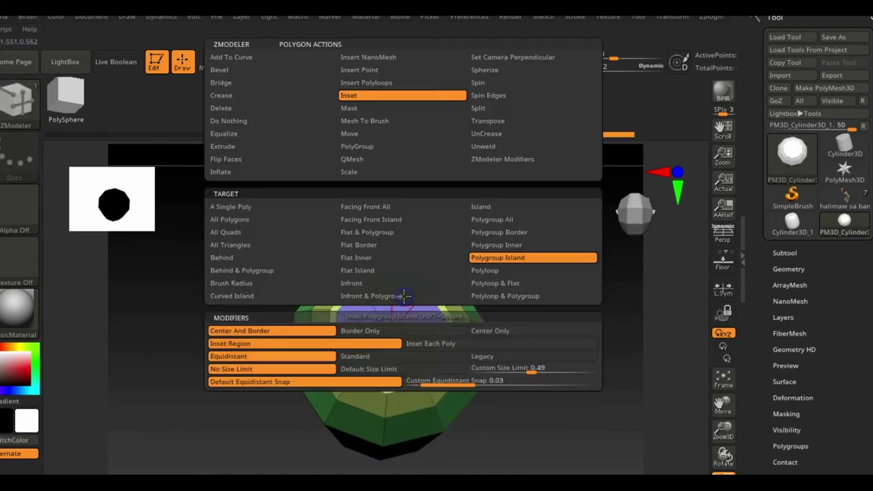
{"action": "left_click", "coordinate": [225, 108]}
{"action": "left_click", "coordinate": [538, 258]}
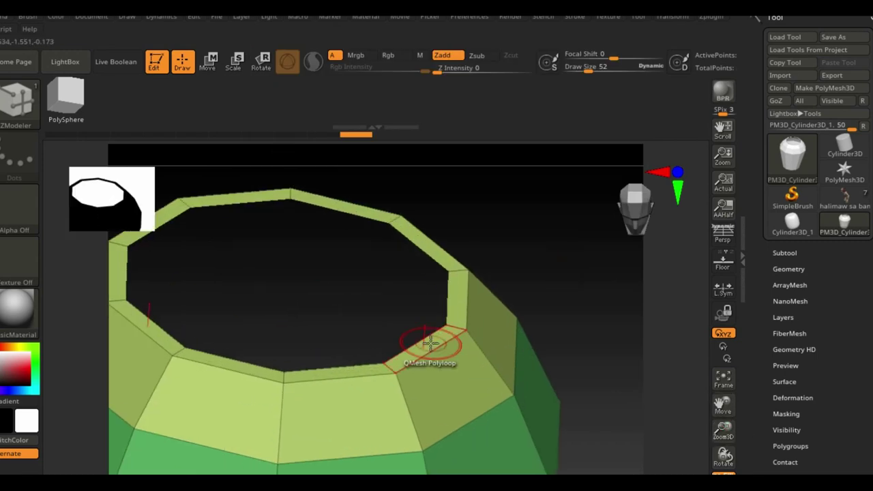
Scale edge loops outward to widen the jar's body and bottom.
{"action": "left_click_drag", "start_coordinate": [604, 410], "coordinate": [604, 318]}
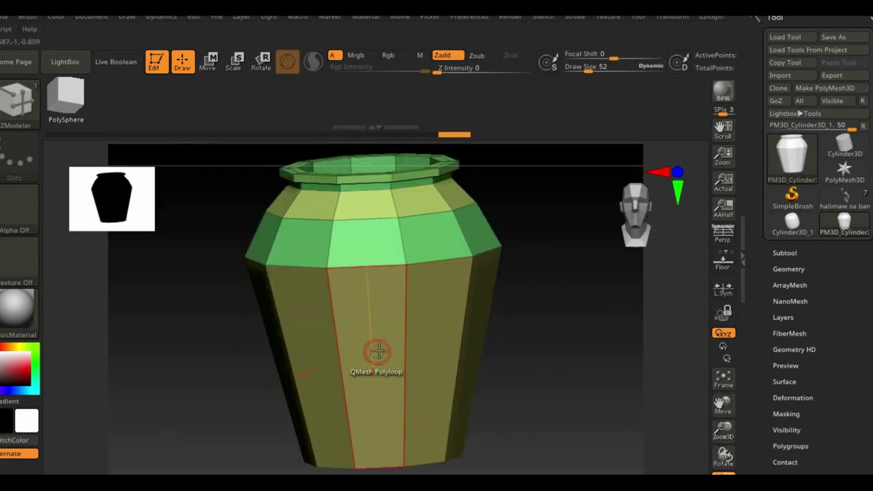
{"action": "key", "text": "space"}
{"action": "left_click", "coordinate": [518, 139]}
{"action": "left_click", "coordinate": [335, 287]}
{"action": "left_click_drag", "start_coordinate": [408, 318], "coordinate": [404, 387]}
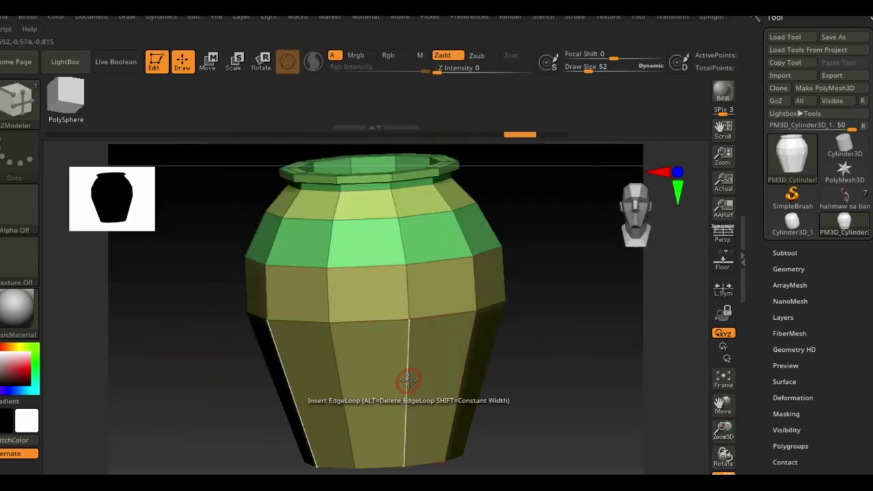
{"action": "left_click_drag", "start_coordinate": [400, 437], "coordinate": [369, 467]}
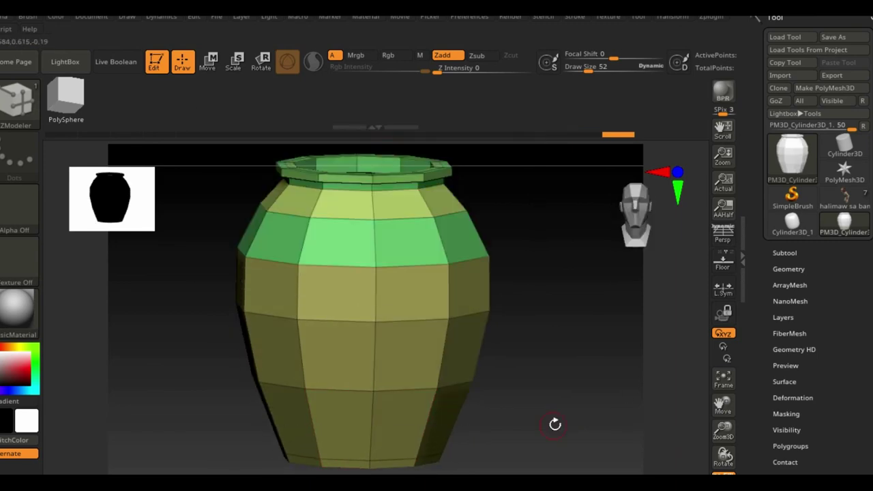
Insert an edge loop near the base and give the lower body its own polygroup.
{"action": "left_click_drag", "start_coordinate": [555, 424], "coordinate": [572, 393]}
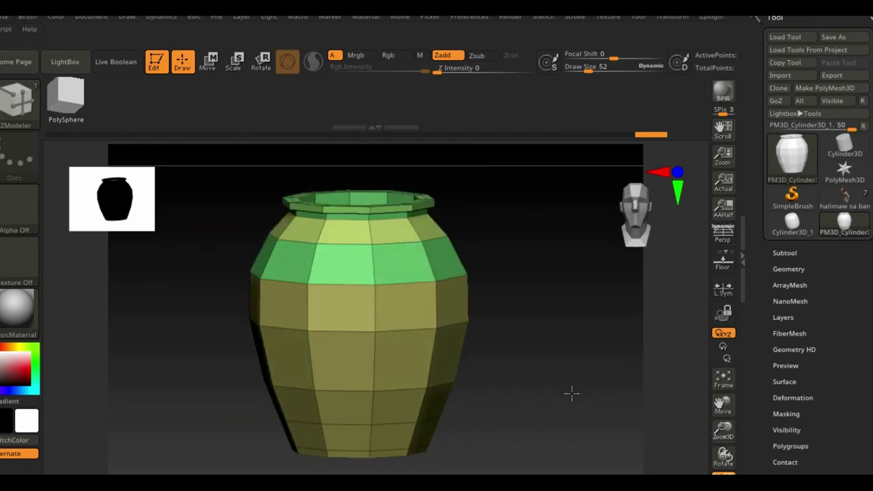
{"action": "left_click", "coordinate": [400, 423]}
{"action": "right_click_drag", "start_coordinate": [567, 355], "coordinate": [436, 220], "text": "alt"}
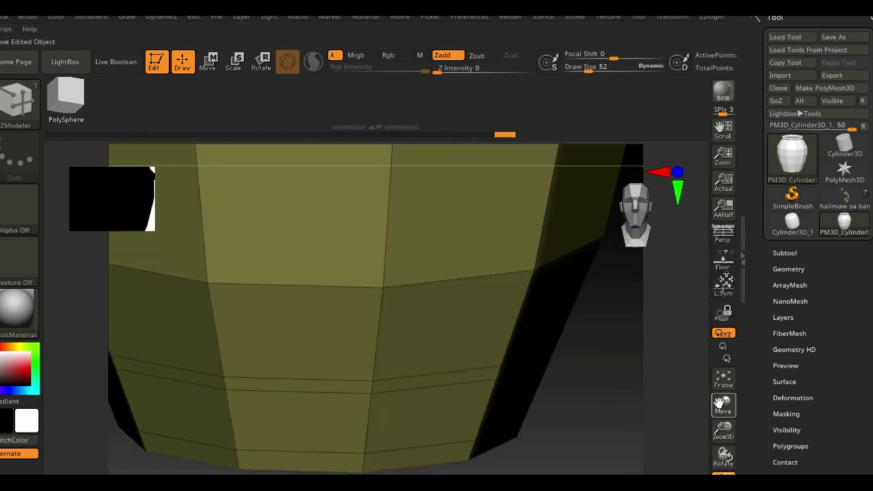
{"action": "key", "text": "f"}
{"action": "mouse_move", "coordinate": [511, 370]}
{"action": "left_mouse_down"}
{"action": "mouse_move", "coordinate": [523, 378]}
{"action": "mouse_move", "coordinate": [521, 330]}
{"action": "mouse_move", "coordinate": [526, 350]}
{"action": "left_mouse_up"}
{"action": "left_click", "coordinate": [355, 302]}
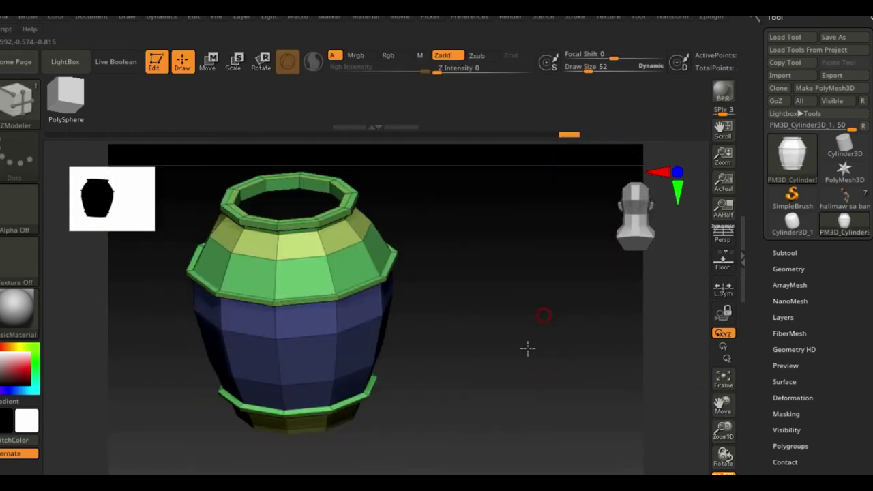
Apply the FastShader material and fill the jar with a terracotta colour, ready for masking.
{"action": "key", "text": "m"}
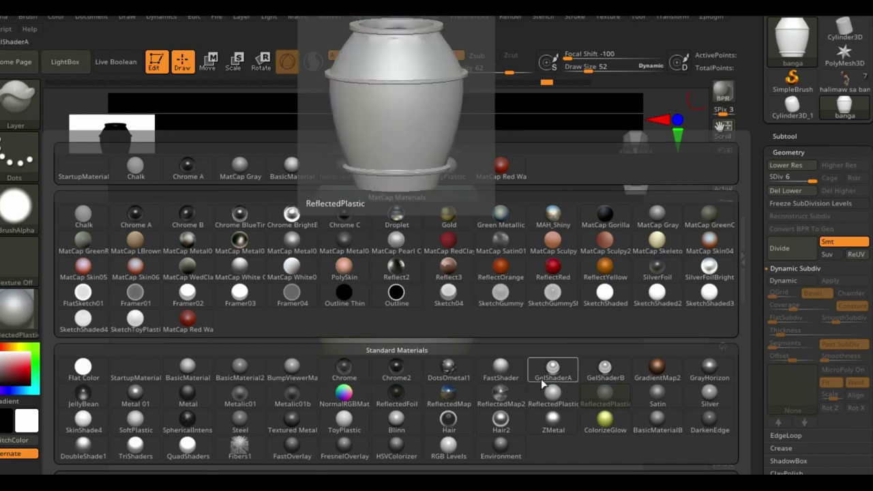
{"action": "left_click", "coordinate": [501, 377]}
{"action": "left_click", "coordinate": [16, 368]}
{"action": "left_click_drag", "start_coordinate": [16, 368], "coordinate": [13, 370]}
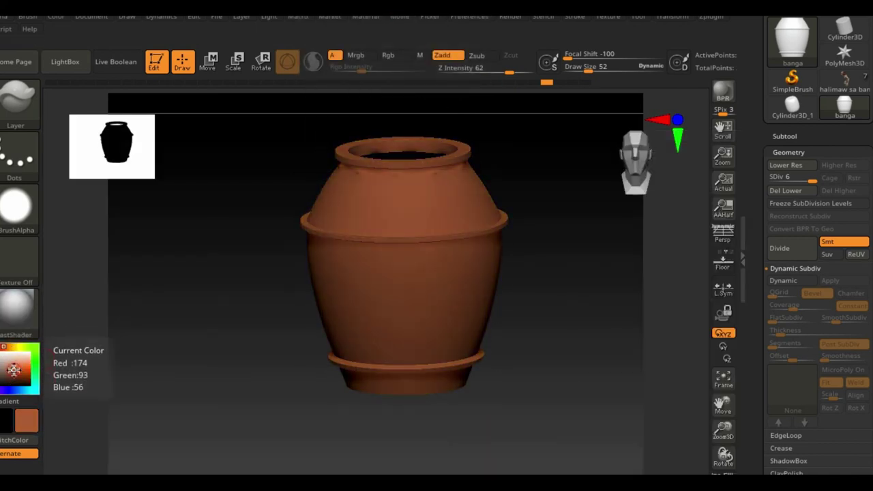
{"action": "left_click", "coordinate": [91, 15]}
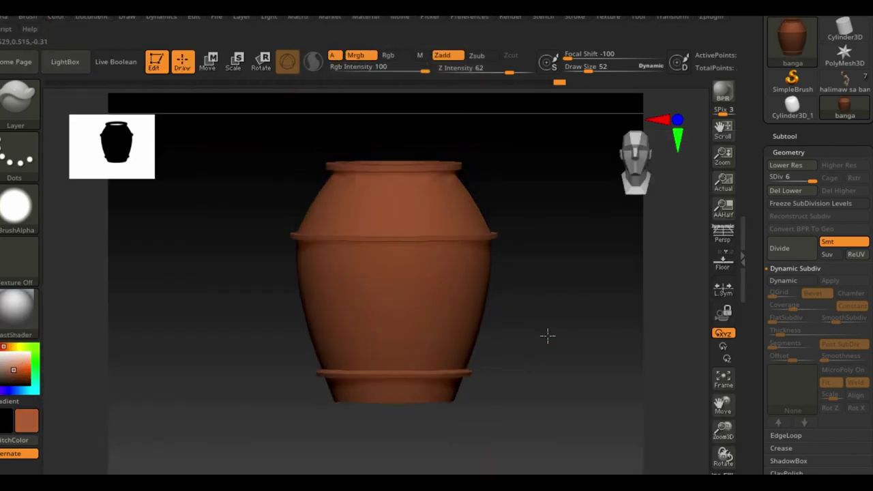
{"action": "key", "text": "ctrl"}
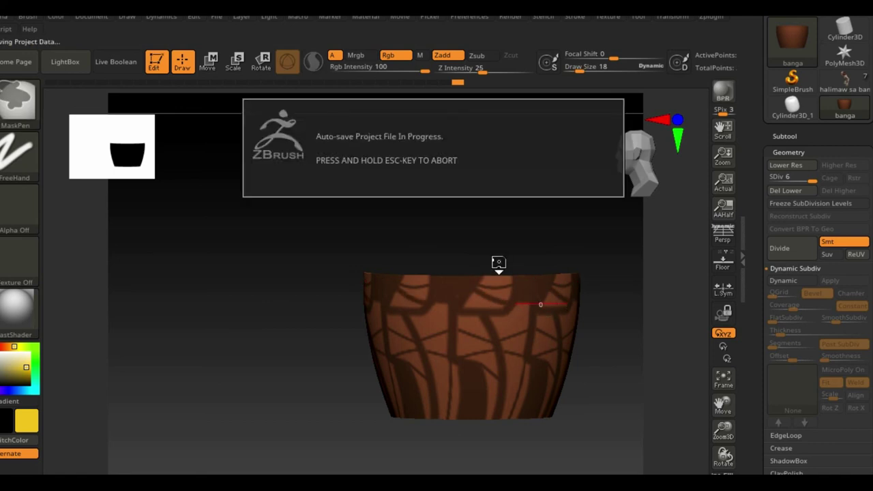
Inflate the unmasked branching pattern on the middle band into raised relief.
{"action": "left_click_drag", "start_coordinate": [488, 283], "coordinate": [578, 391]}
{"action": "key", "text": "f"}
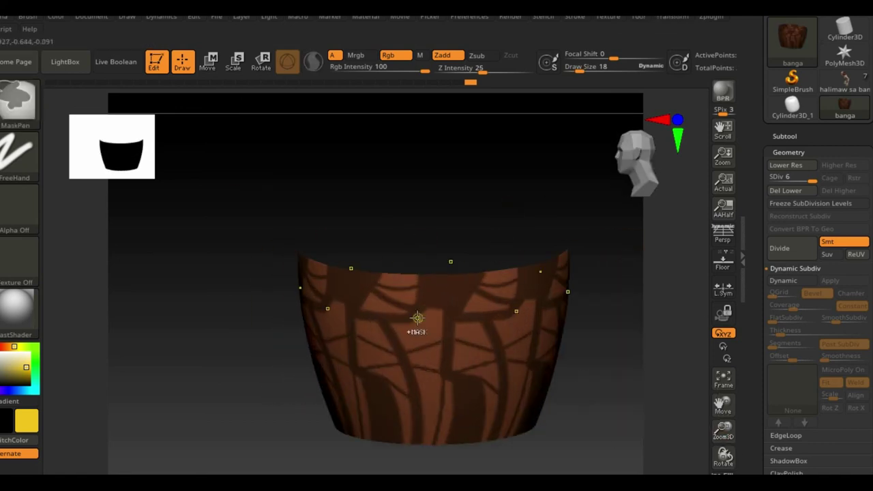
{"action": "left_click_drag", "start_coordinate": [373, 325], "coordinate": [386, 326]}
{"action": "scroll", "coordinate": [812, 307], "scroll_direction": "down", "scroll_amount": 5}
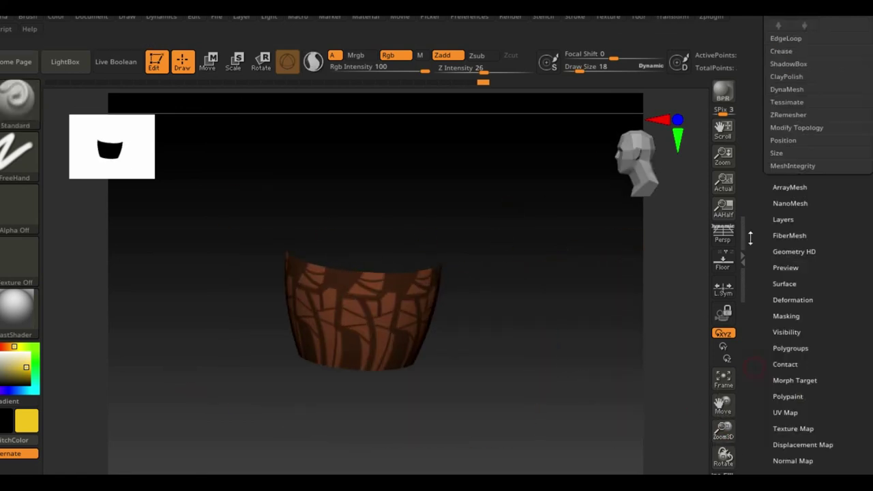
{"action": "left_click", "coordinate": [791, 298]}
{"action": "left_click_drag", "start_coordinate": [829, 286], "coordinate": [830, 286]}
{"action": "left_click_drag", "start_coordinate": [436, 174], "coordinate": [547, 267]}
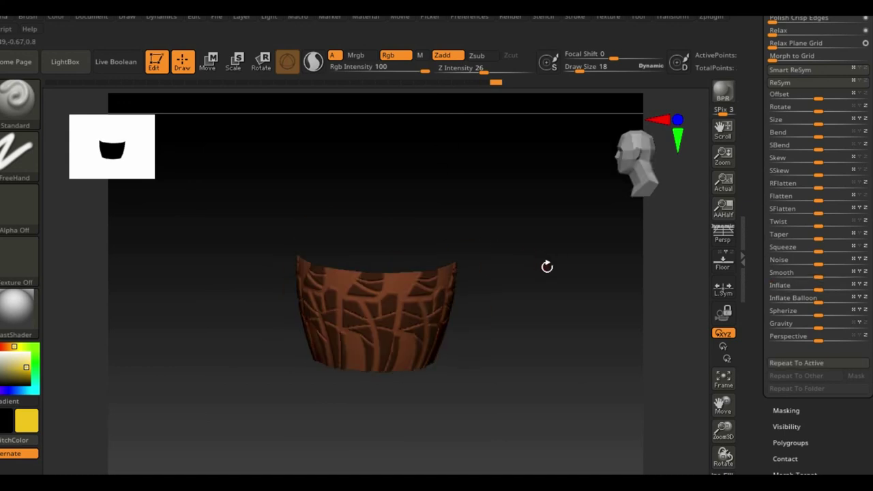
Unhide the jar, clear the mask, inspect the carved band, and save the ZTool.
{"action": "left_click", "coordinate": [559, 365], "text": "ctrl+shift"}
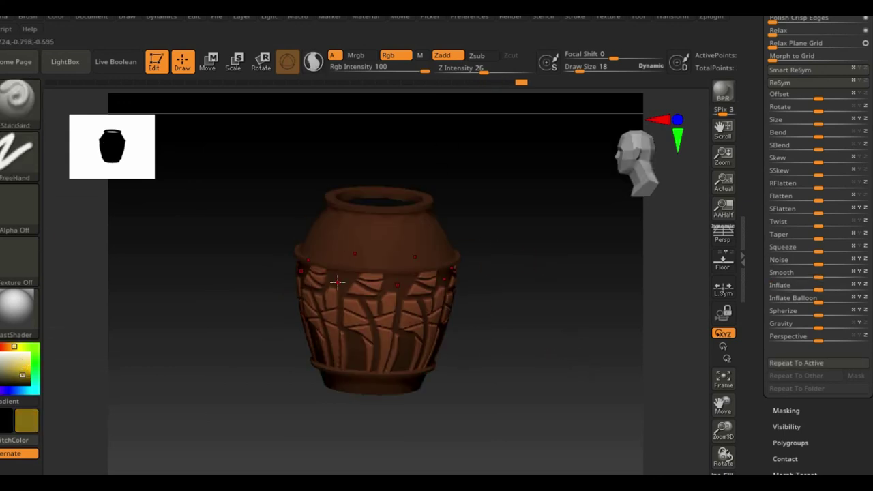
{"action": "left_click", "coordinate": [487, 330], "text": "ctrl"}
{"action": "left_click_drag", "start_coordinate": [294, 379], "coordinate": [478, 267], "text": "ctrl+shift"}
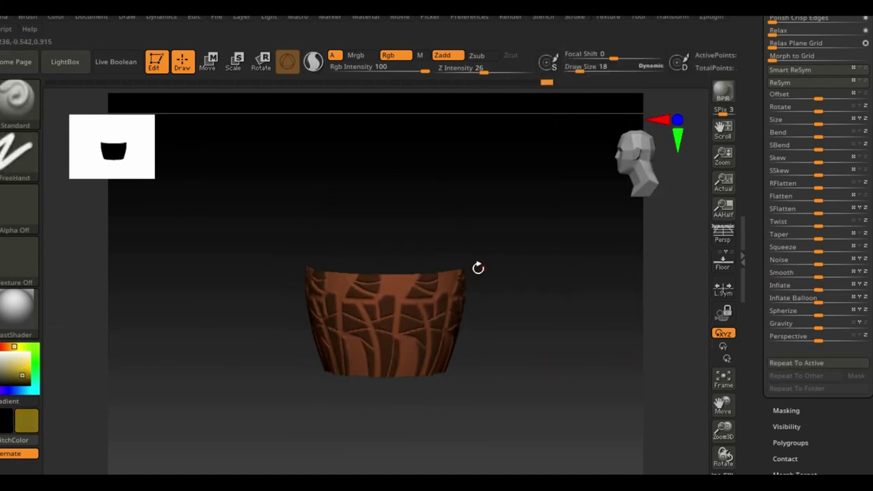
{"action": "left_click_drag", "start_coordinate": [50, 363], "coordinate": [328, 257]}
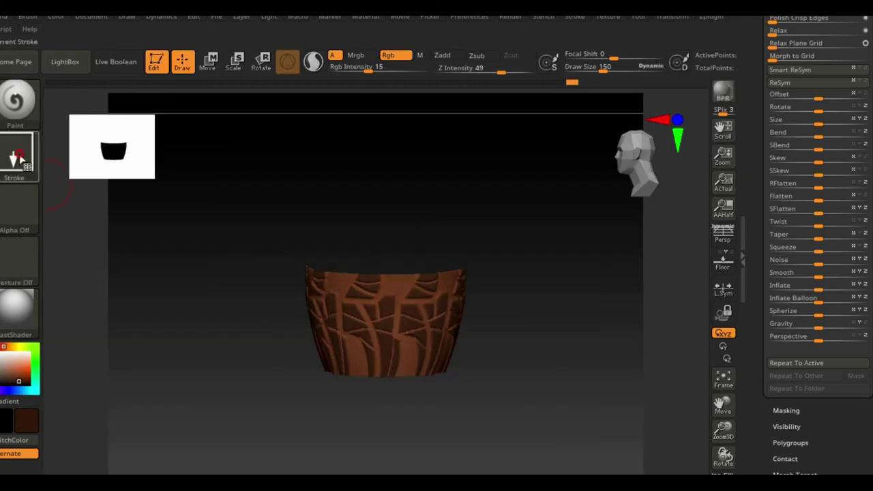
{"action": "left_click_drag", "start_coordinate": [341, 307], "coordinate": [593, 269]}
{"action": "mouse_move", "coordinate": [578, 273]}
{"action": "left_mouse_down"}
{"action": "mouse_move", "coordinate": [531, 185]}
{"action": "mouse_move", "coordinate": [518, 296]}
{"action": "left_mouse_up"}
{"action": "key", "text": "ctrl+shift+s"}
{"action": "left_click", "coordinate": [628, 393]}
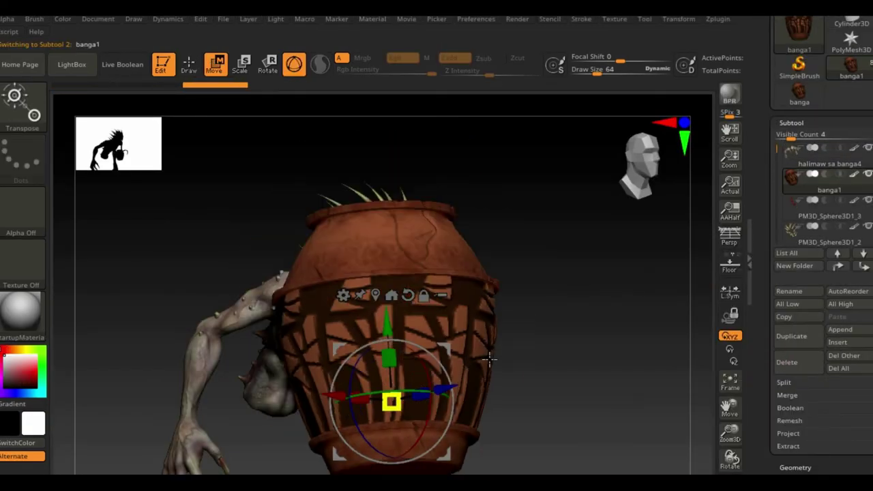
Orbit the creature and carved jar to a front view for the final presentation.
{"action": "left_click_drag", "start_coordinate": [490, 359], "coordinate": [360, 301]}
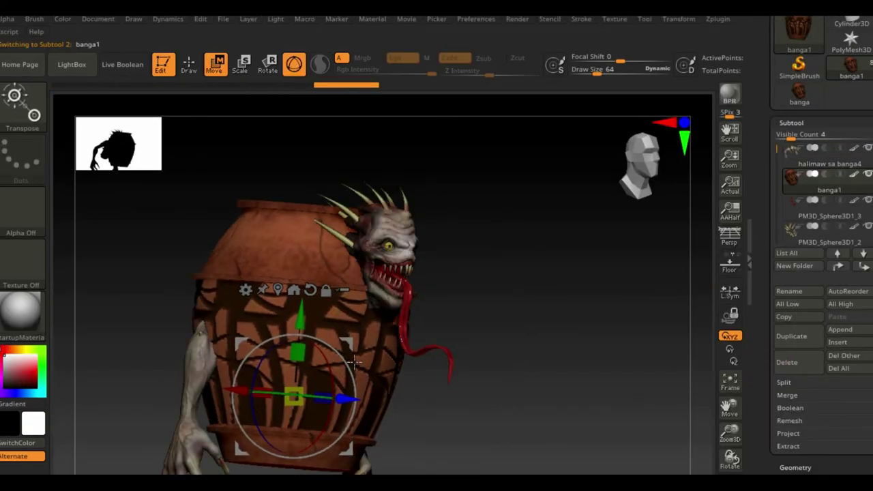